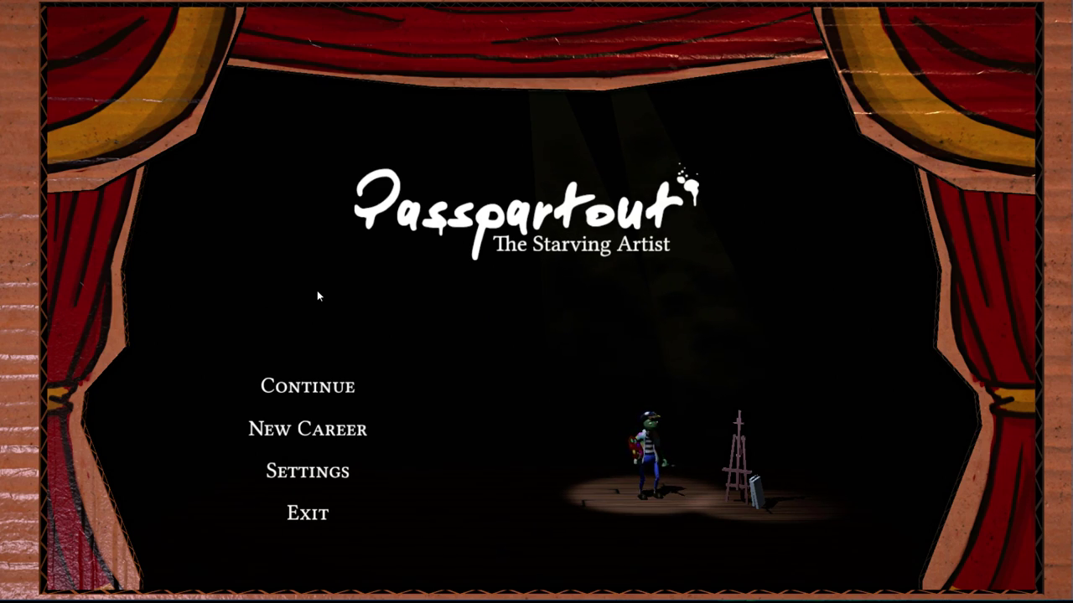
Start a new career, confirming that old progress will be deleted
{"action": "left_click", "coordinate": [306, 430]}
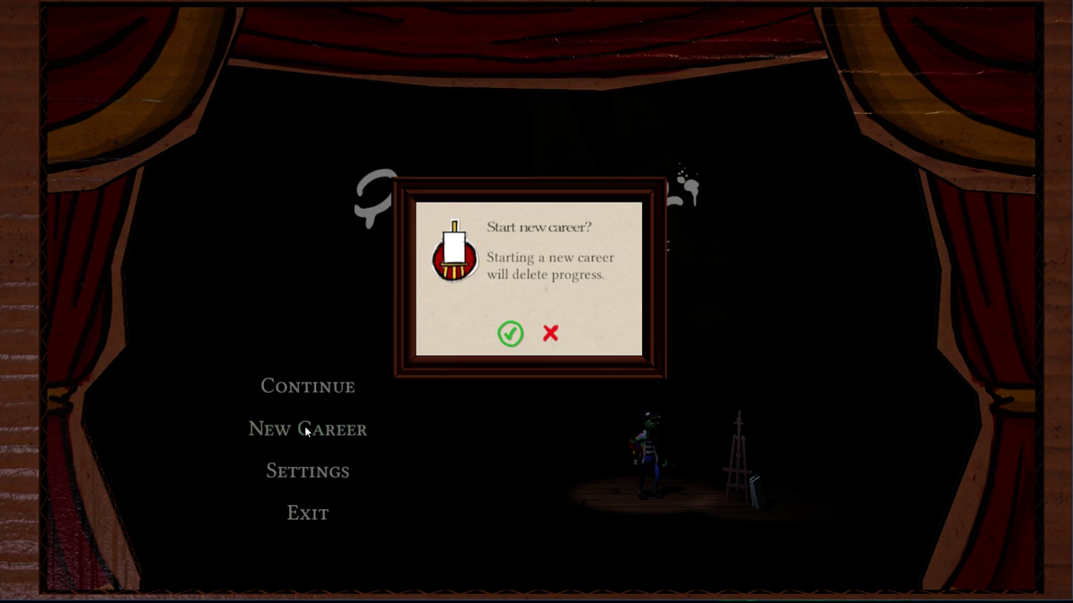
{"action": "left_click", "coordinate": [510, 334]}
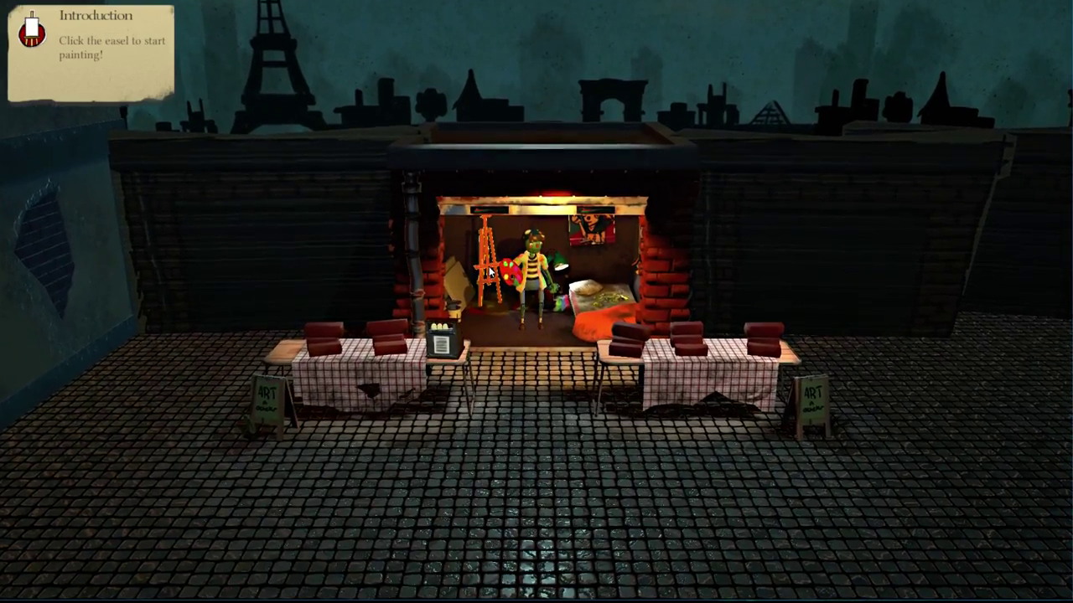
On a blank canvas, paint the top sky blue and the bottom a green field
{"action": "left_click", "coordinate": [490, 272]}
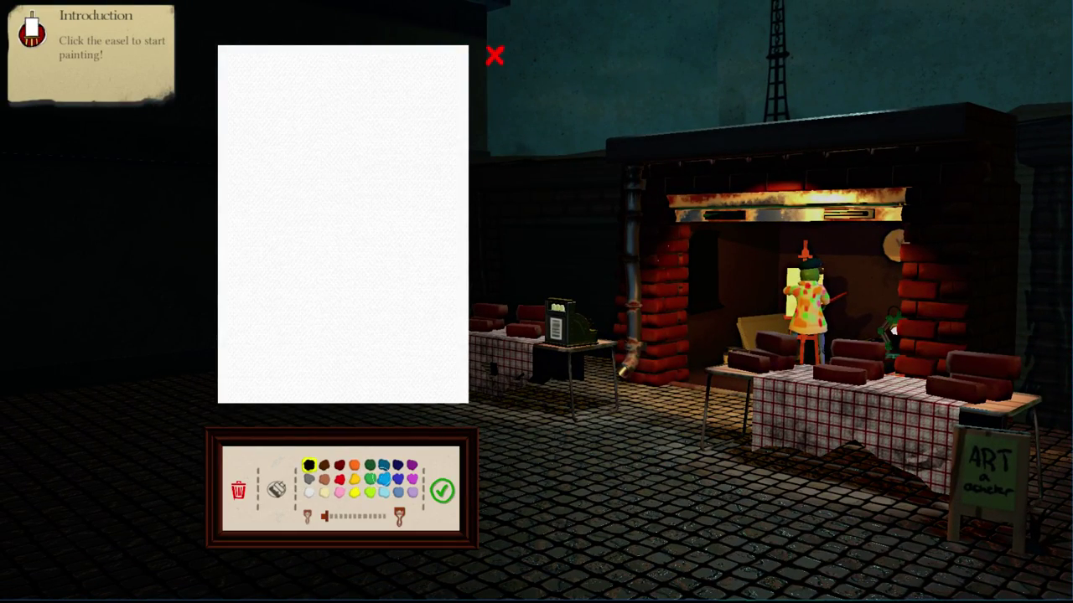
{"action": "left_click", "coordinate": [370, 465]}
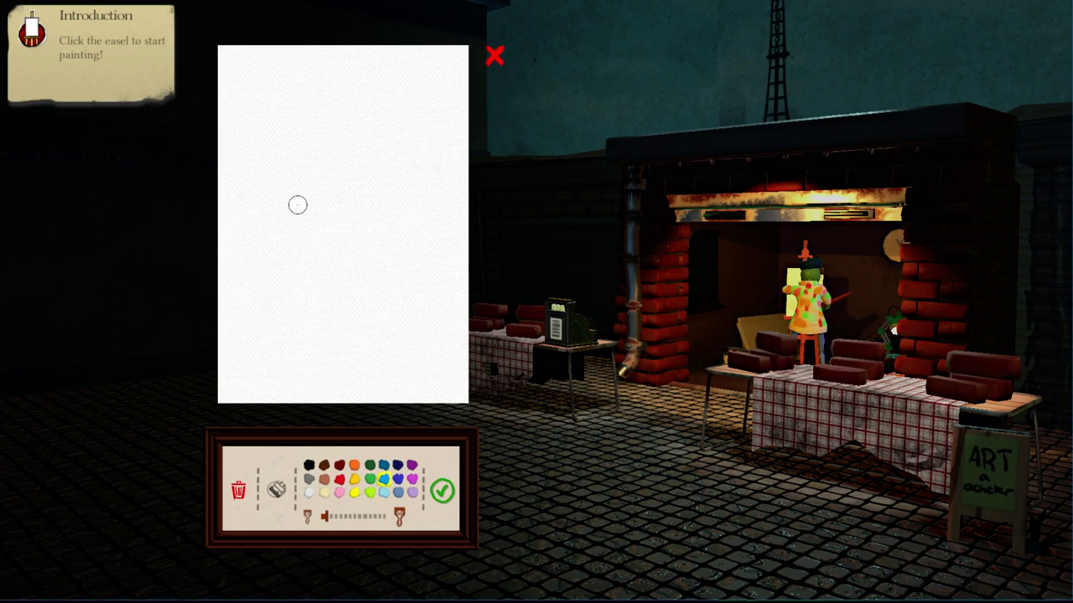
{"action": "scroll", "coordinate": [297, 204], "scroll_direction": "up", "scroll_amount": 2}
{"action": "scroll", "coordinate": [296, 186], "scroll_direction": "up", "scroll_amount": 2}
{"action": "scroll", "coordinate": [268, 142], "scroll_direction": "up", "scroll_amount": 1}
{"action": "mouse_move", "coordinate": [230, 75]}
{"action": "left_mouse_down"}
{"action": "mouse_move", "coordinate": [452, 68]}
{"action": "mouse_move", "coordinate": [213, 103]}
{"action": "mouse_move", "coordinate": [448, 134]}
{"action": "mouse_move", "coordinate": [260, 153]}
{"action": "mouse_move", "coordinate": [456, 167]}
{"action": "mouse_move", "coordinate": [350, 201]}
{"action": "mouse_move", "coordinate": [209, 218]}
{"action": "mouse_move", "coordinate": [497, 239]}
{"action": "left_mouse_up"}
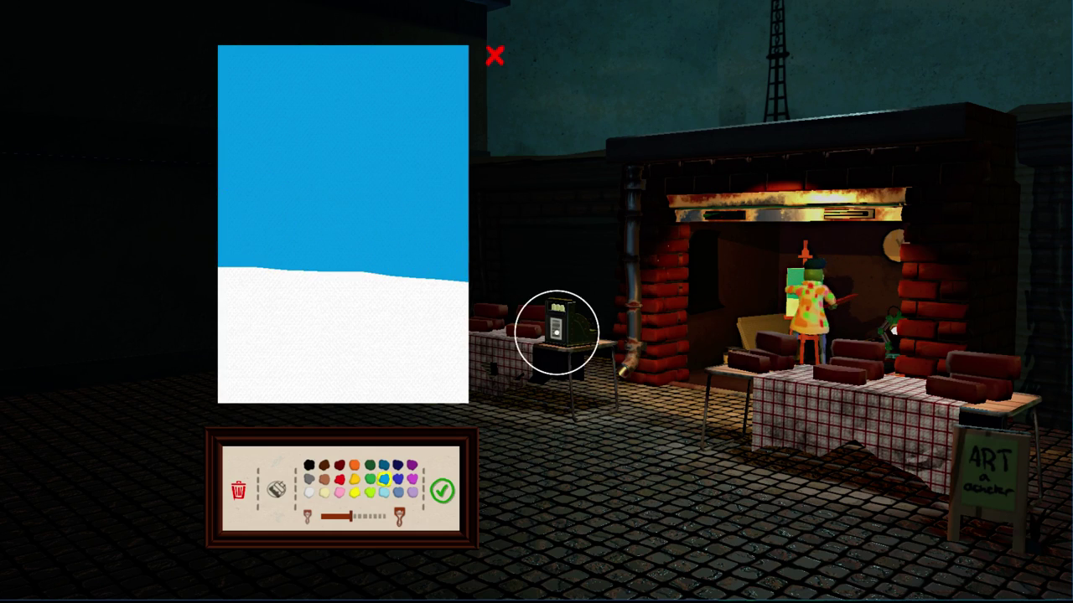
{"action": "left_click", "coordinate": [370, 479]}
{"action": "scroll", "coordinate": [331, 419], "scroll_direction": "down", "scroll_amount": 2}
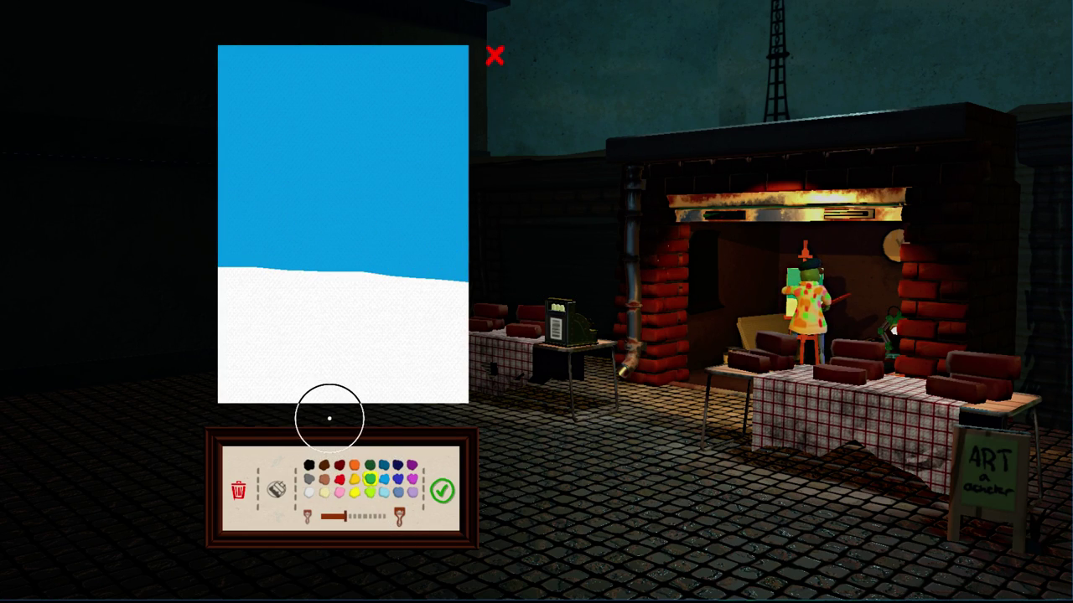
{"action": "mouse_move", "coordinate": [158, 278]}
{"action": "left_mouse_down"}
{"action": "mouse_move", "coordinate": [462, 314]}
{"action": "mouse_move", "coordinate": [239, 335]}
{"action": "mouse_move", "coordinate": [352, 335]}
{"action": "mouse_move", "coordinate": [507, 359]}
{"action": "mouse_move", "coordinate": [289, 387]}
{"action": "mouse_move", "coordinate": [190, 383]}
{"action": "mouse_move", "coordinate": [465, 390]}
{"action": "left_mouse_up"}
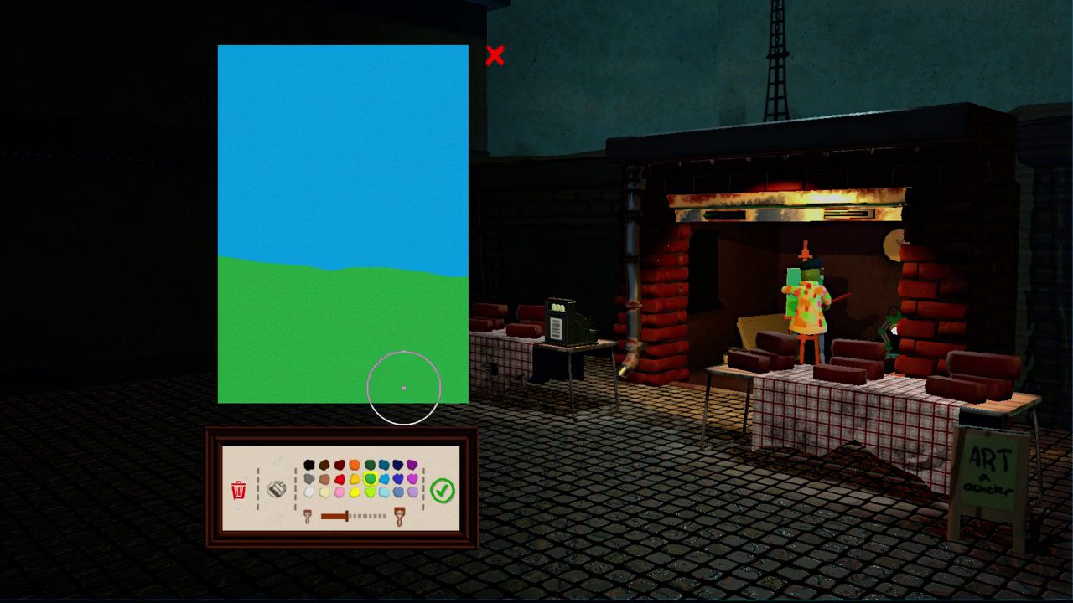
{"action": "scroll", "coordinate": [368, 394], "scroll_direction": "down", "scroll_amount": 3}
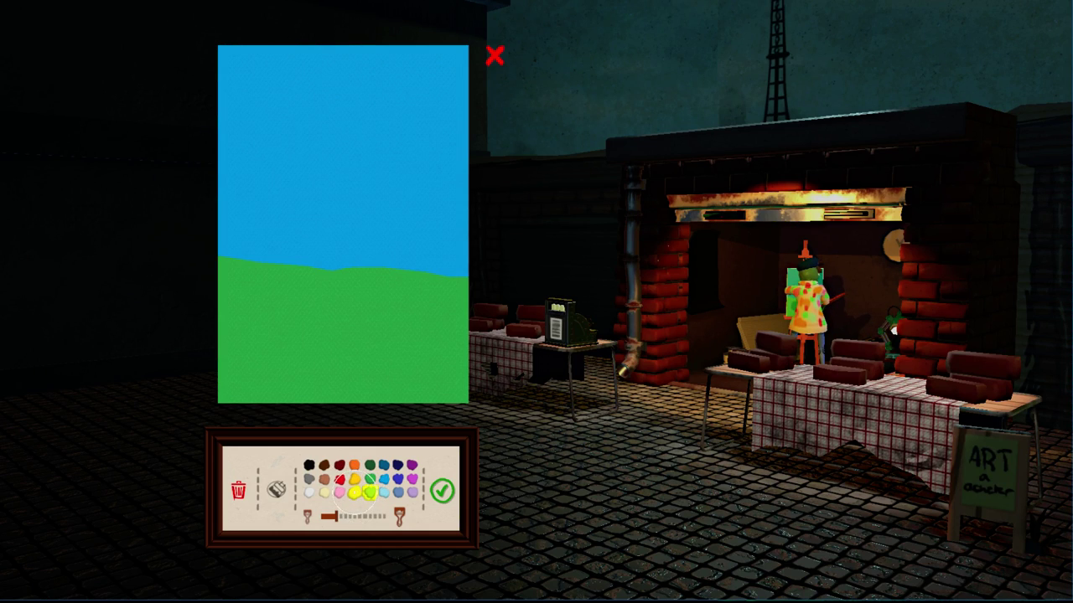
Dab a yellow sun top-left and paint a dark navy mountain band across the middle
{"action": "left_click", "coordinate": [355, 493]}
{"action": "scroll", "coordinate": [220, 314], "scroll_direction": "up", "scroll_amount": 5}
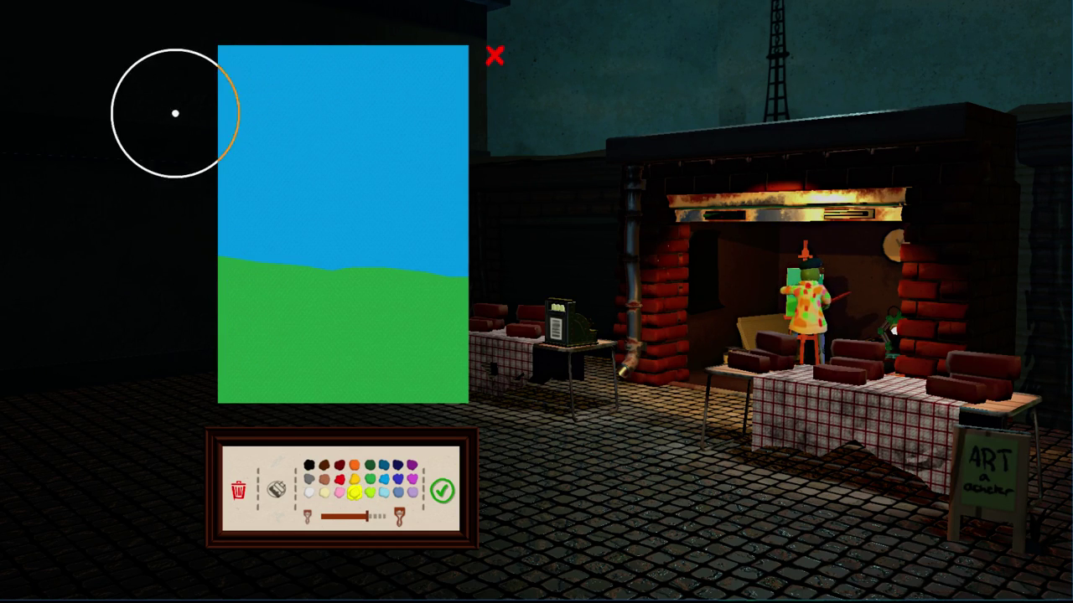
{"action": "left_click", "coordinate": [220, 48]}
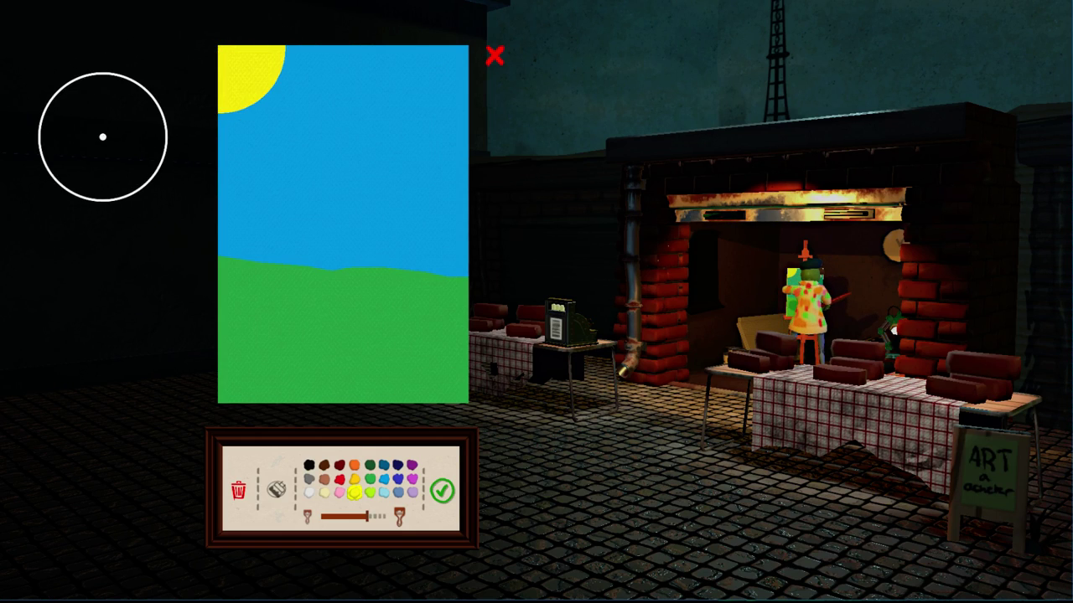
{"action": "scroll", "coordinate": [102, 146], "scroll_direction": "down", "scroll_amount": 2}
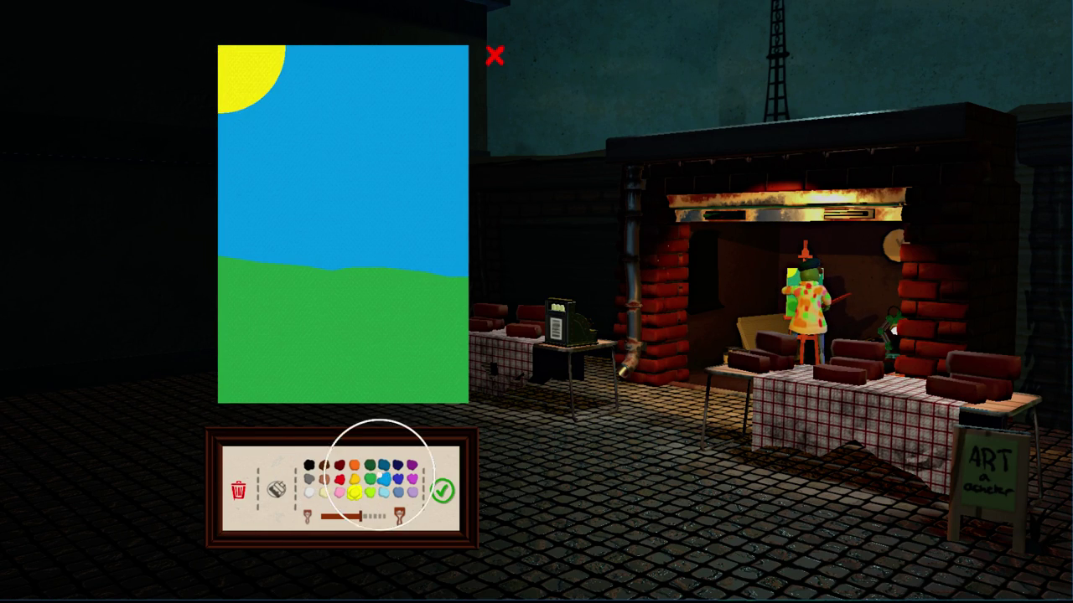
{"action": "left_click", "coordinate": [398, 465]}
{"action": "scroll", "coordinate": [289, 335], "scroll_direction": "down", "scroll_amount": 1}
{"action": "scroll", "coordinate": [287, 336], "scroll_direction": "down", "scroll_amount": 1}
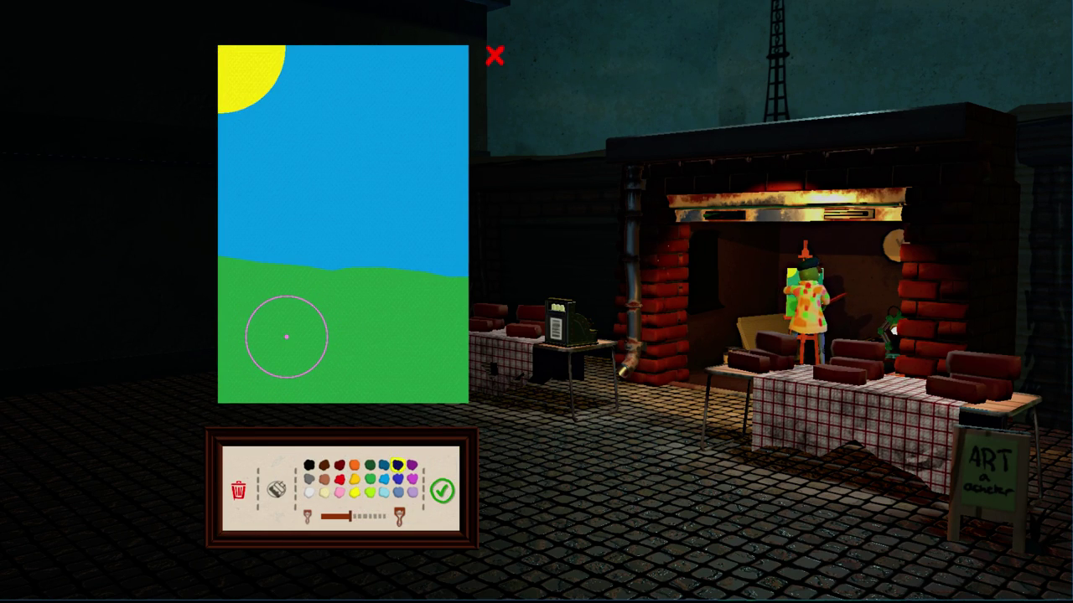
{"action": "scroll", "coordinate": [287, 337], "scroll_direction": "down", "scroll_amount": 1}
{"action": "scroll", "coordinate": [284, 337], "scroll_direction": "down", "scroll_amount": 1}
{"action": "mouse_move", "coordinate": [356, 187]}
{"action": "left_mouse_down"}
{"action": "mouse_move", "coordinate": [390, 206]}
{"action": "mouse_move", "coordinate": [376, 182]}
{"action": "mouse_move", "coordinate": [428, 204]}
{"action": "mouse_move", "coordinate": [471, 201]}
{"action": "mouse_move", "coordinate": [416, 215]}
{"action": "mouse_move", "coordinate": [469, 260]}
{"action": "mouse_move", "coordinate": [412, 237]}
{"action": "mouse_move", "coordinate": [364, 196]}
{"action": "mouse_move", "coordinate": [378, 244]}
{"action": "mouse_move", "coordinate": [338, 202]}
{"action": "mouse_move", "coordinate": [326, 263]}
{"action": "mouse_move", "coordinate": [349, 254]}
{"action": "mouse_move", "coordinate": [363, 277]}
{"action": "mouse_move", "coordinate": [293, 264]}
{"action": "mouse_move", "coordinate": [319, 223]}
{"action": "mouse_move", "coordinate": [230, 249]}
{"action": "mouse_move", "coordinate": [258, 207]}
{"action": "mouse_move", "coordinate": [210, 240]}
{"action": "mouse_move", "coordinate": [261, 223]}
{"action": "left_mouse_up"}
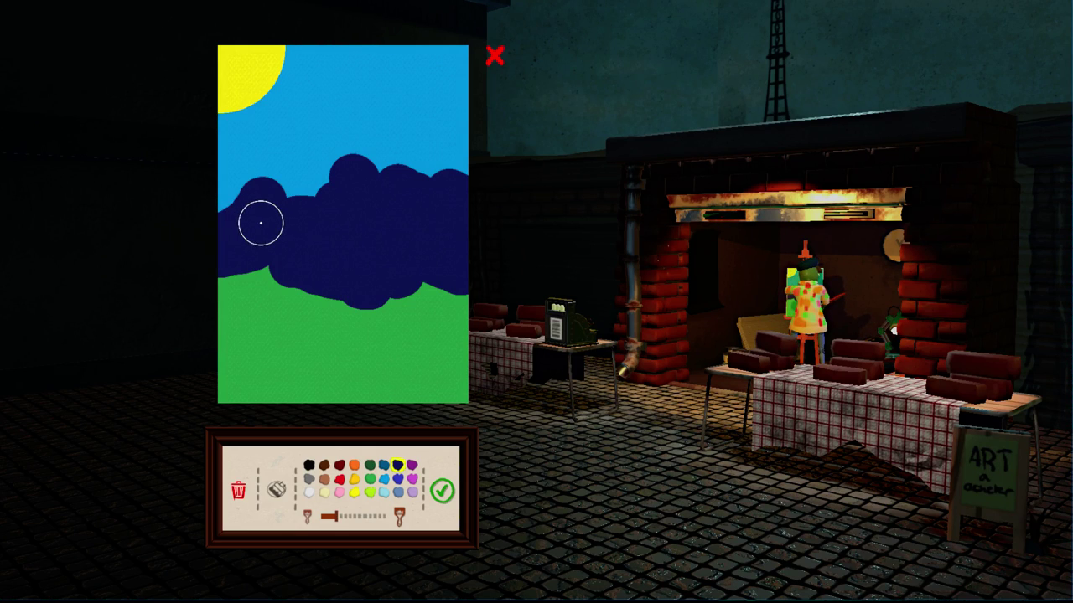
{"action": "scroll", "coordinate": [268, 214], "scroll_direction": "down", "scroll_amount": 1}
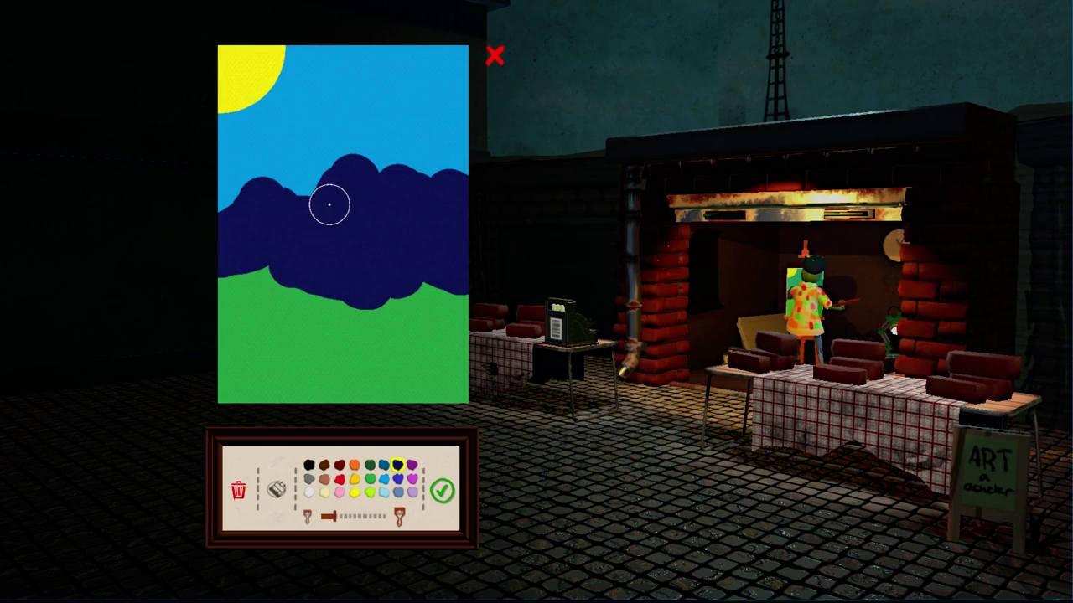
{"action": "scroll", "coordinate": [344, 198], "scroll_direction": "down", "scroll_amount": 1}
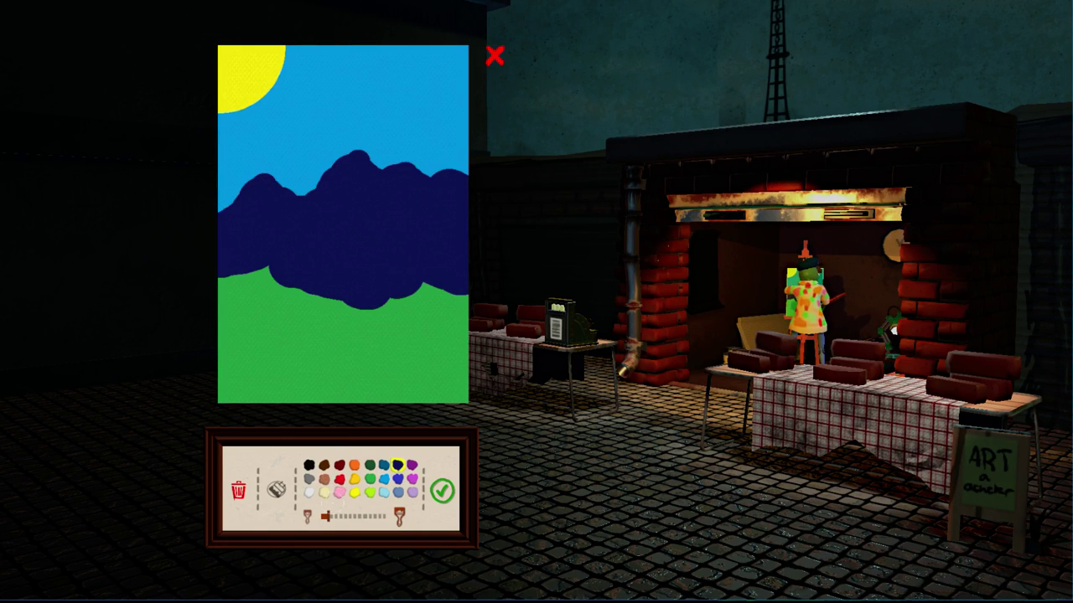
Streak lighter blue highlights down the left, middle and right mountain peaks
{"action": "left_click", "coordinate": [397, 478]}
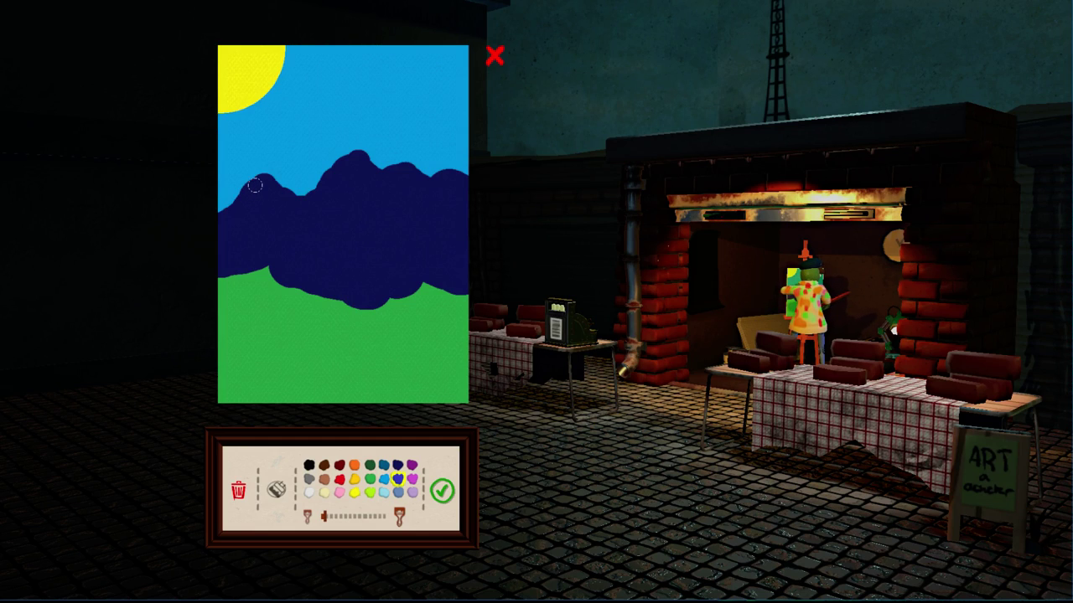
{"action": "mouse_move", "coordinate": [258, 181]}
{"action": "left_mouse_down"}
{"action": "mouse_move", "coordinate": [225, 235]}
{"action": "mouse_move", "coordinate": [249, 225]}
{"action": "left_mouse_up"}
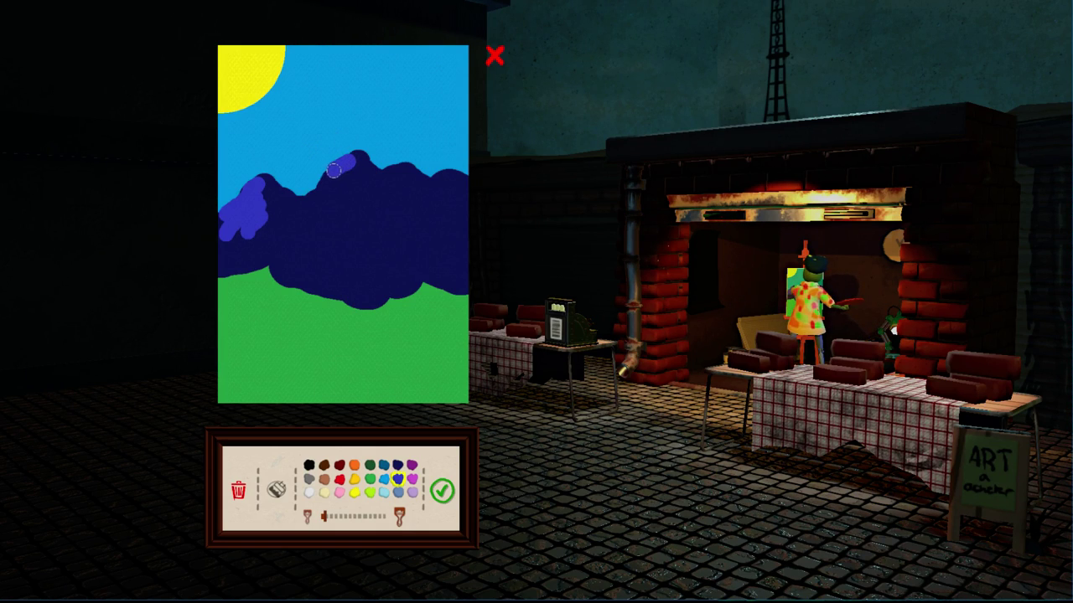
{"action": "left_click_drag", "start_coordinate": [314, 203], "coordinate": [346, 169]}
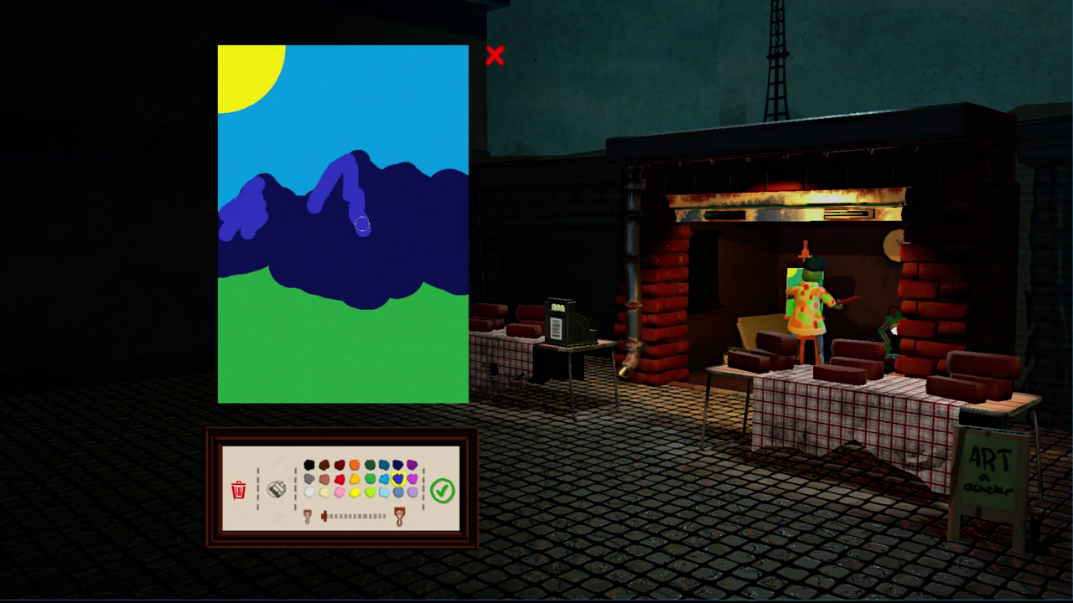
{"action": "mouse_move", "coordinate": [361, 224]}
{"action": "left_mouse_down"}
{"action": "mouse_move", "coordinate": [345, 181]}
{"action": "mouse_move", "coordinate": [328, 205]}
{"action": "mouse_move", "coordinate": [338, 201]}
{"action": "mouse_move", "coordinate": [359, 243]}
{"action": "left_mouse_up"}
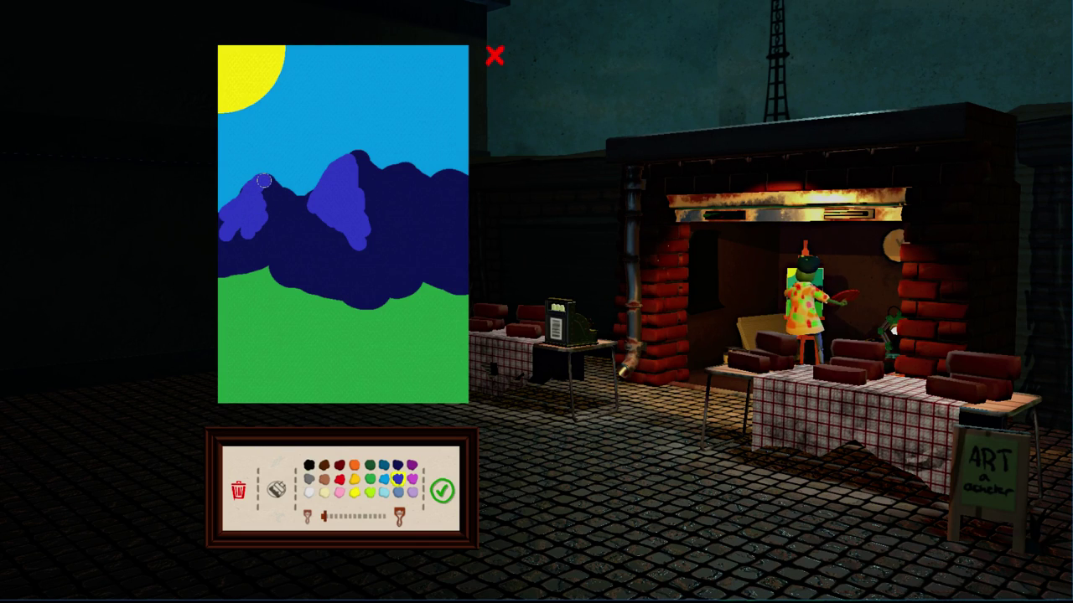
{"action": "left_click_drag", "start_coordinate": [262, 193], "coordinate": [262, 213]}
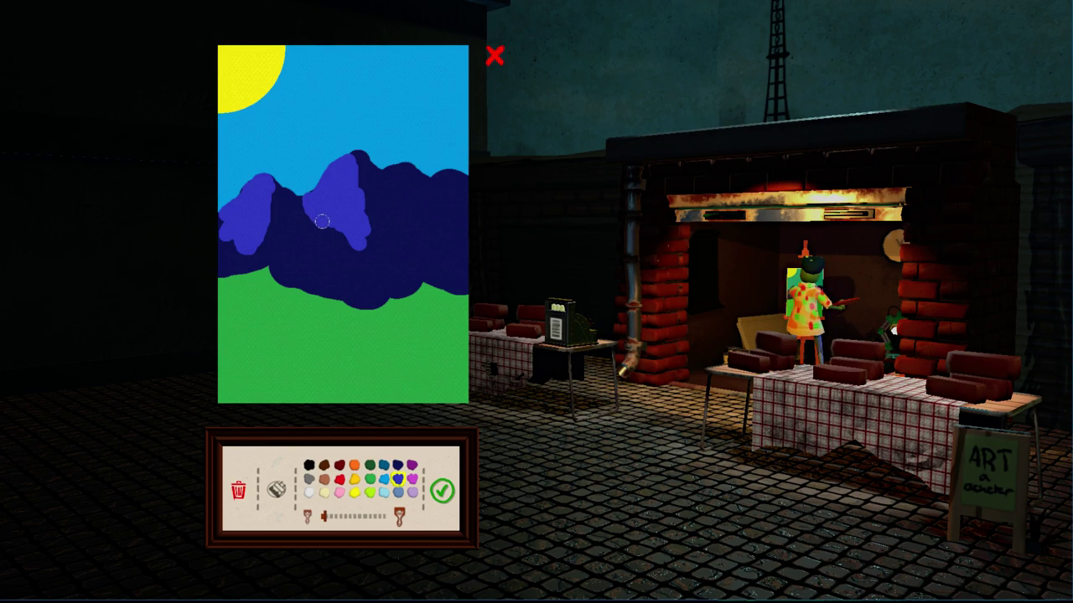
{"action": "left_click_drag", "start_coordinate": [321, 221], "coordinate": [349, 248]}
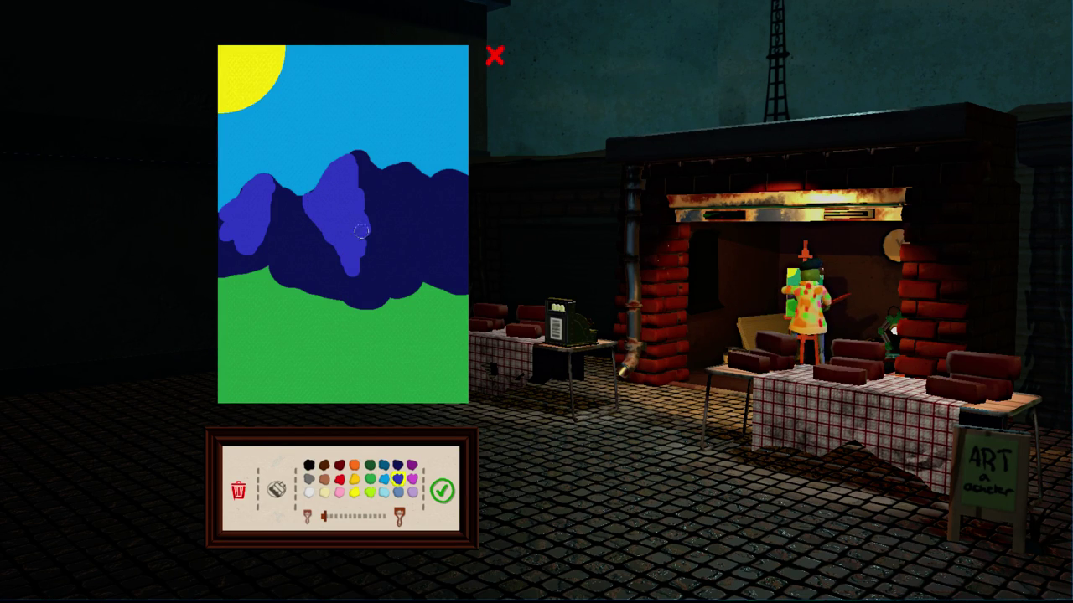
{"action": "mouse_move", "coordinate": [402, 169]}
{"action": "left_mouse_down"}
{"action": "mouse_move", "coordinate": [394, 186]}
{"action": "mouse_move", "coordinate": [412, 210]}
{"action": "left_mouse_up"}
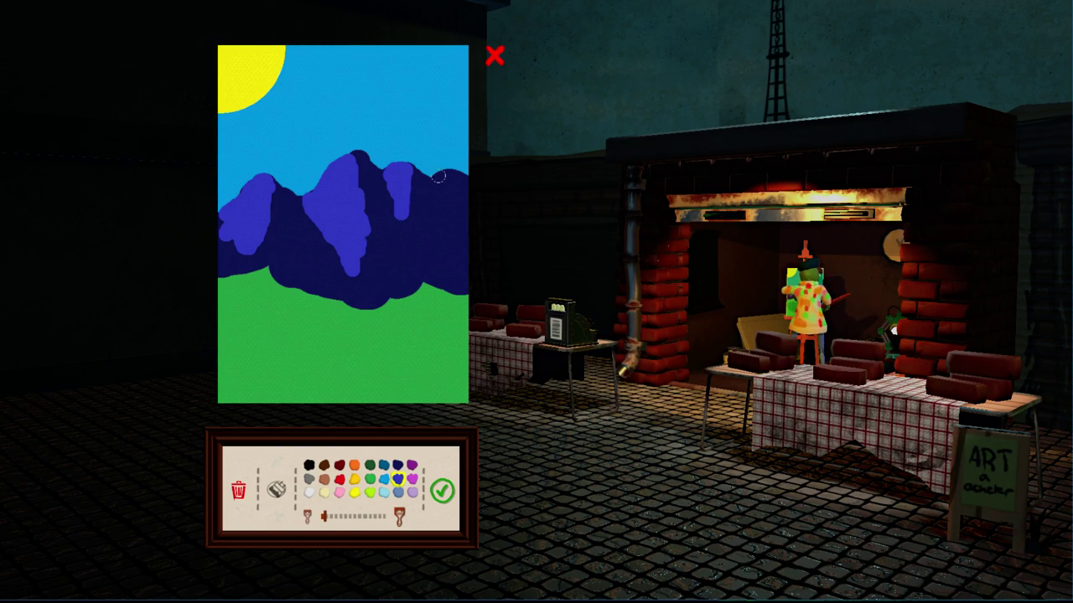
{"action": "mouse_move", "coordinate": [442, 177]}
{"action": "left_mouse_down"}
{"action": "mouse_move", "coordinate": [443, 220]}
{"action": "mouse_move", "coordinate": [446, 177]}
{"action": "left_mouse_up"}
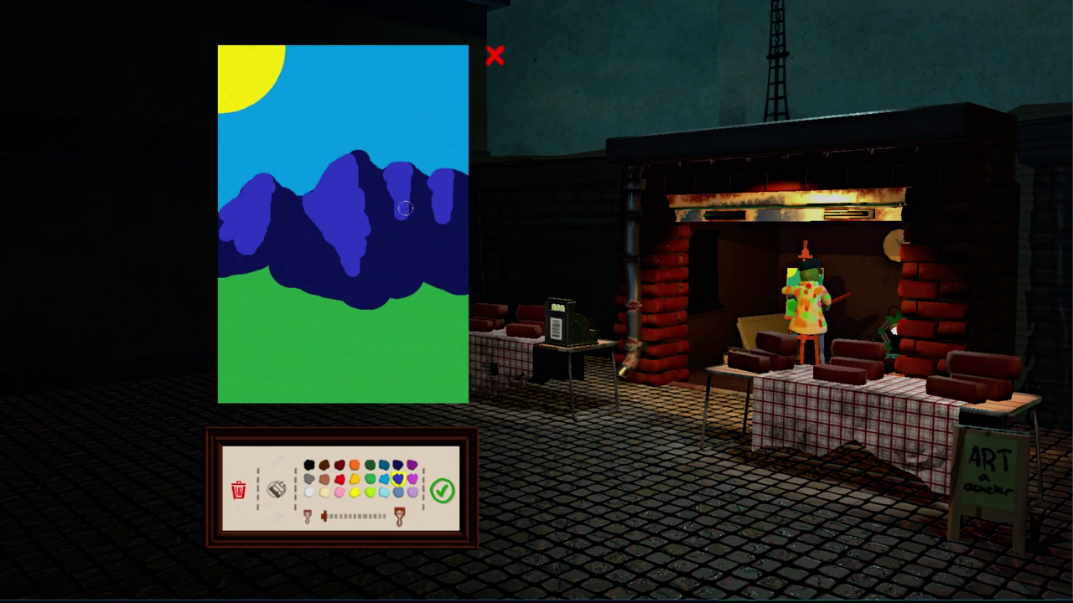
{"action": "left_click_drag", "start_coordinate": [404, 209], "coordinate": [402, 247]}
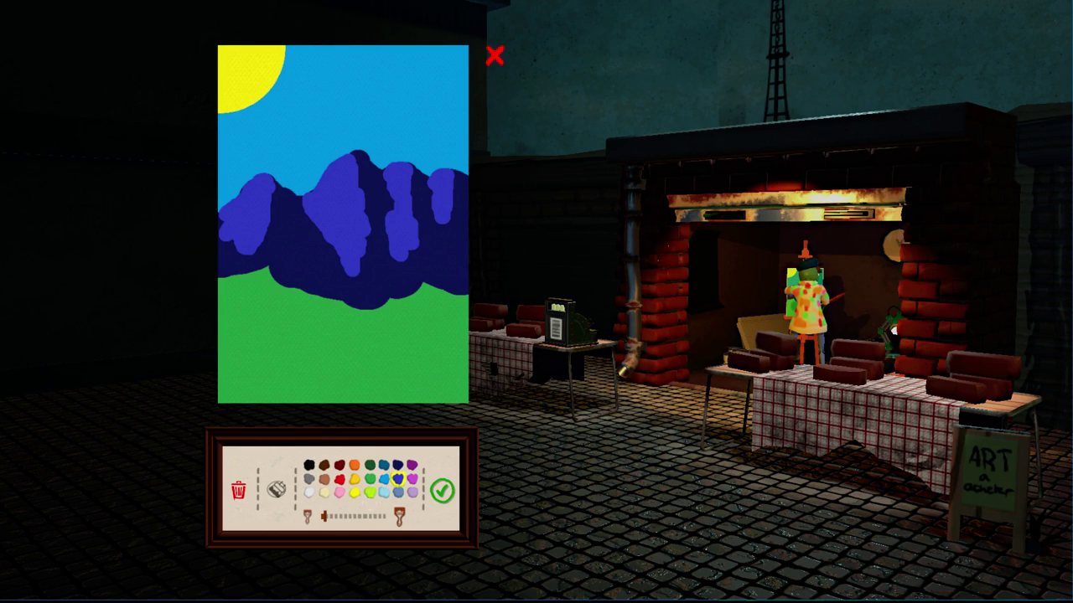
Paint seven thin brown tree trunks along the base of the mountains
{"action": "left_click", "coordinate": [323, 465]}
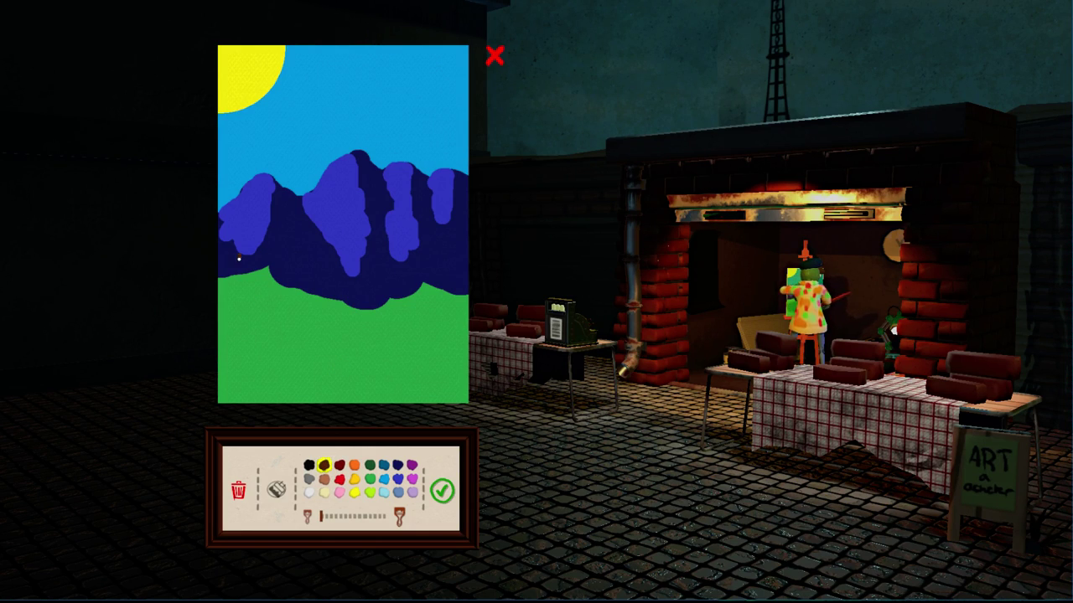
{"action": "left_click_drag", "start_coordinate": [238, 258], "coordinate": [239, 295]}
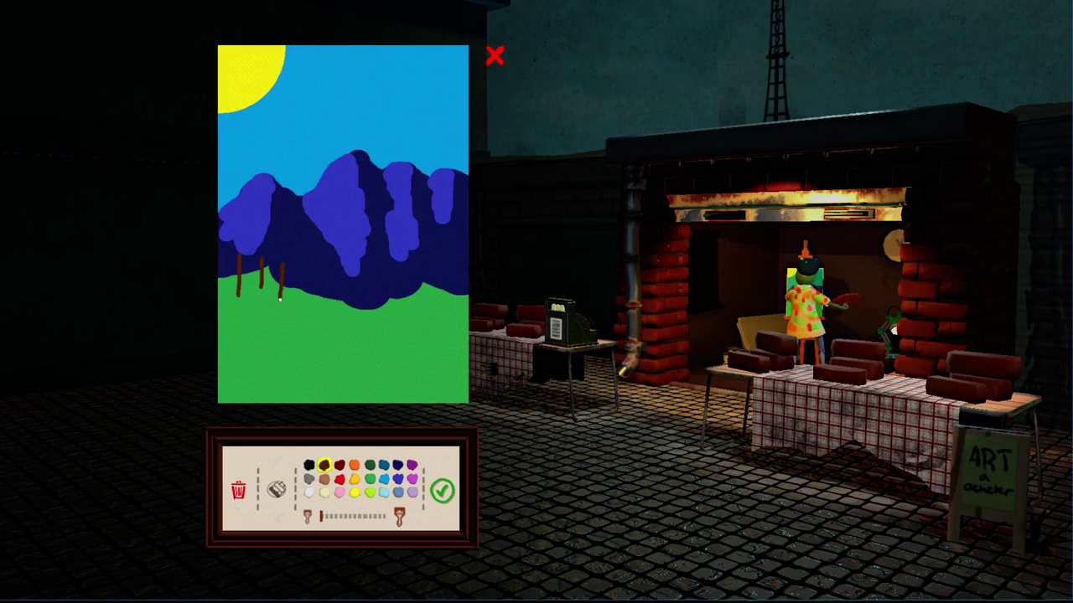
{"action": "left_click_drag", "start_coordinate": [360, 279], "coordinate": [360, 311]}
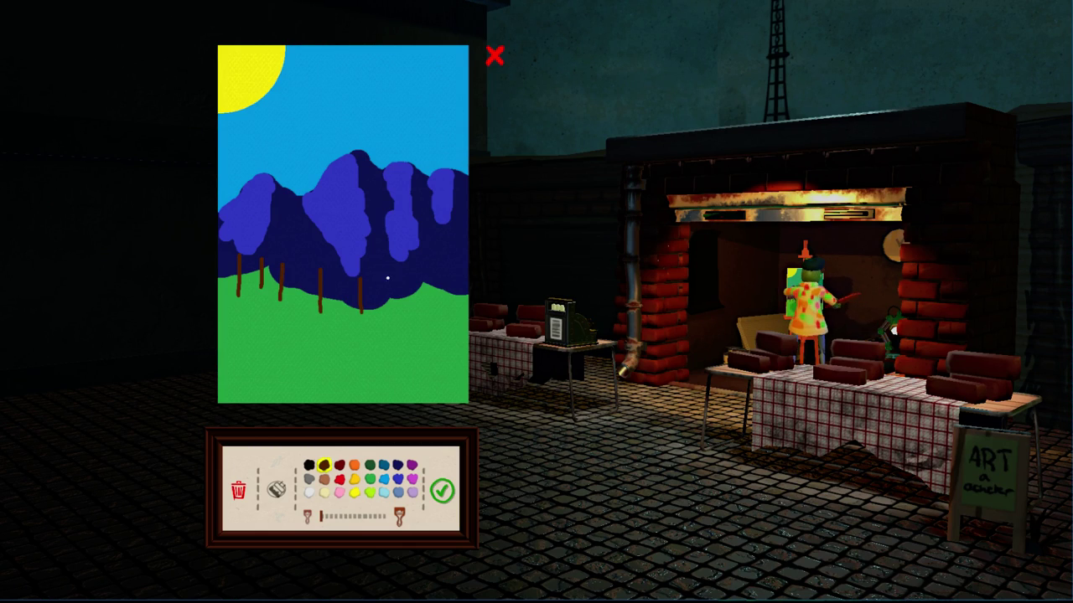
{"action": "left_click_drag", "start_coordinate": [395, 270], "coordinate": [394, 294]}
{"action": "left_click_drag", "start_coordinate": [431, 260], "coordinate": [430, 308]}
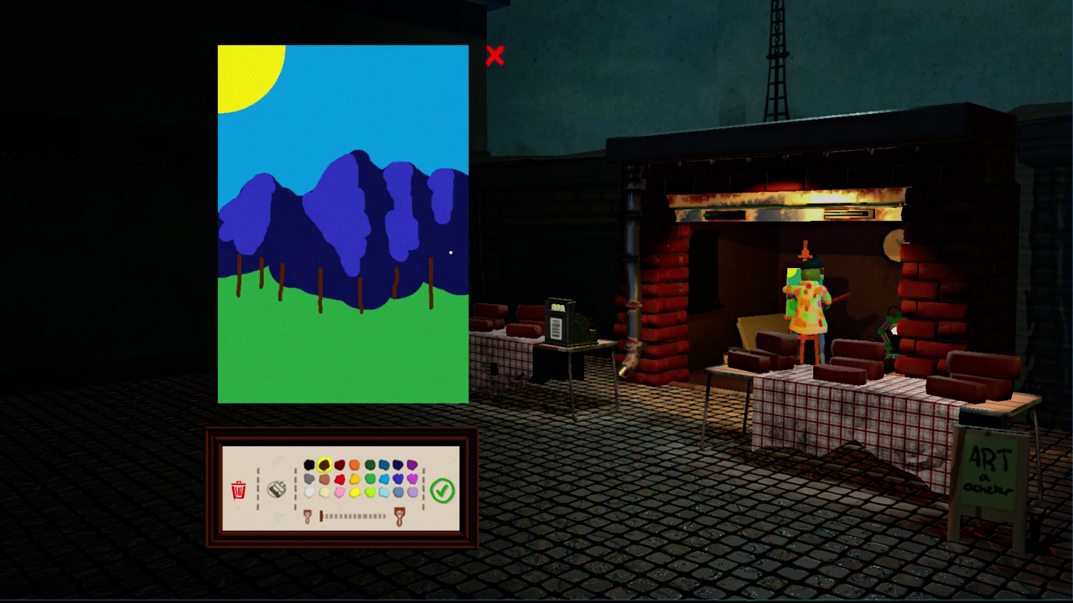
{"action": "left_click_drag", "start_coordinate": [458, 255], "coordinate": [457, 318]}
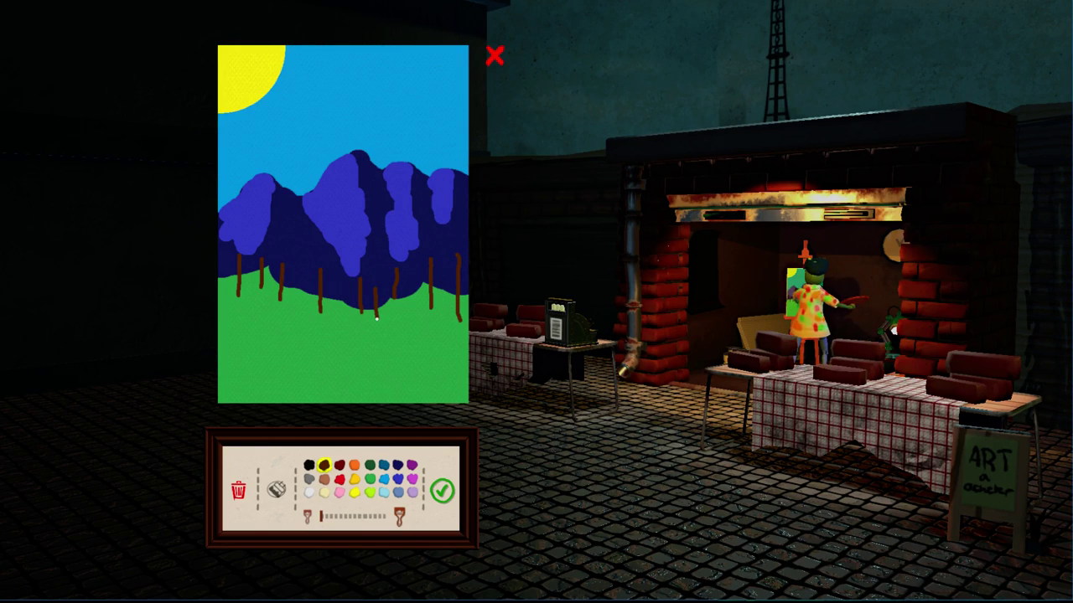
{"action": "mouse_move", "coordinate": [302, 244]}
{"action": "left_mouse_down"}
{"action": "mouse_move", "coordinate": [304, 308]}
{"action": "mouse_move", "coordinate": [341, 325]}
{"action": "left_mouse_up"}
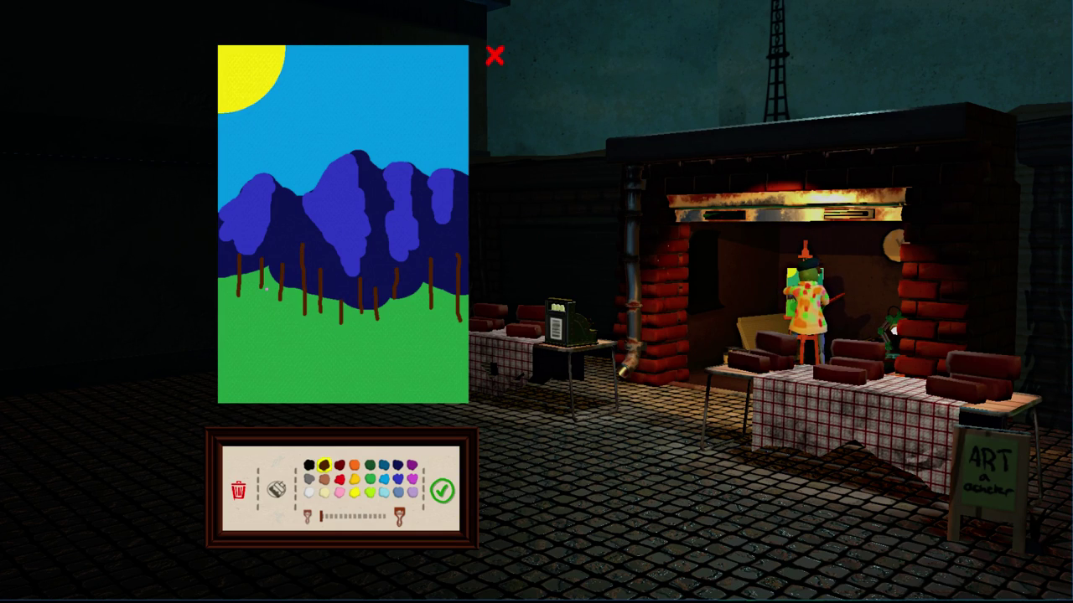
{"action": "left_click_drag", "start_coordinate": [270, 279], "coordinate": [270, 310]}
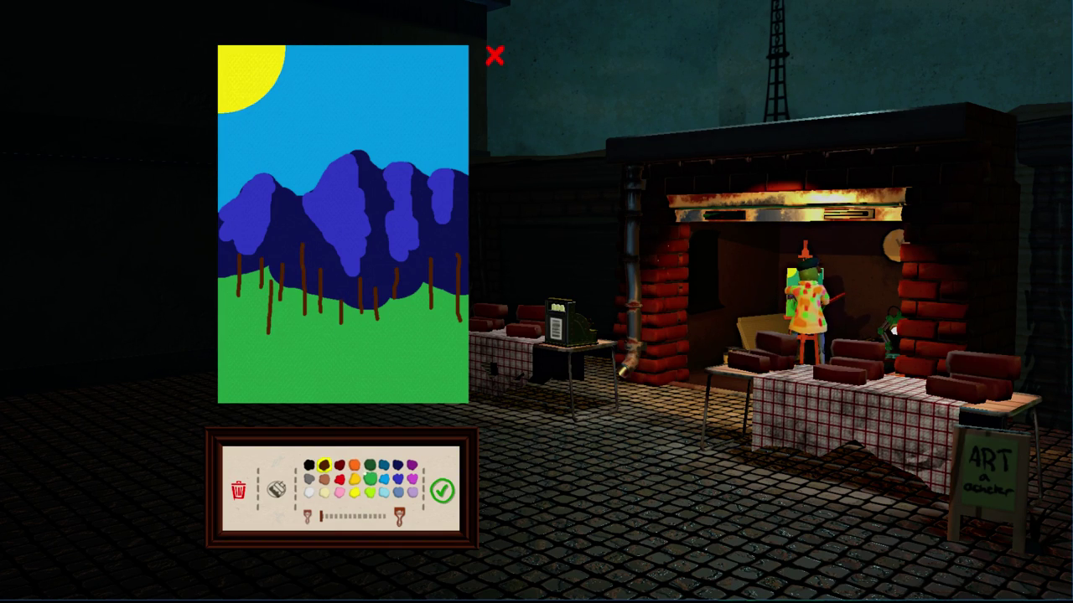
{"action": "left_click", "coordinate": [370, 465]}
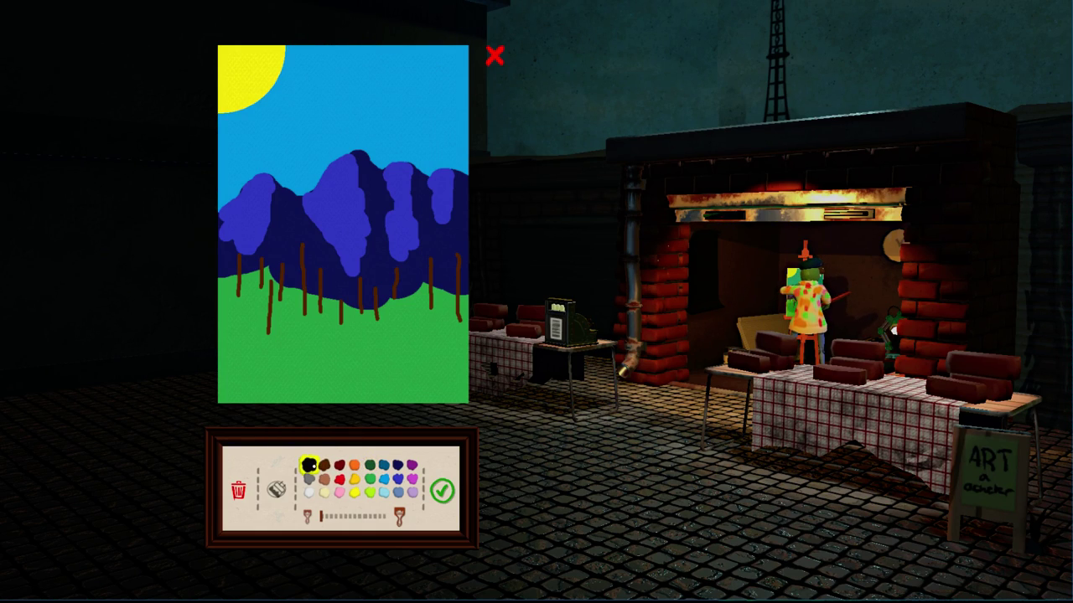
Paint black bushy treetops over the trunks, from the left to the right edge
{"action": "left_click", "coordinate": [308, 464]}
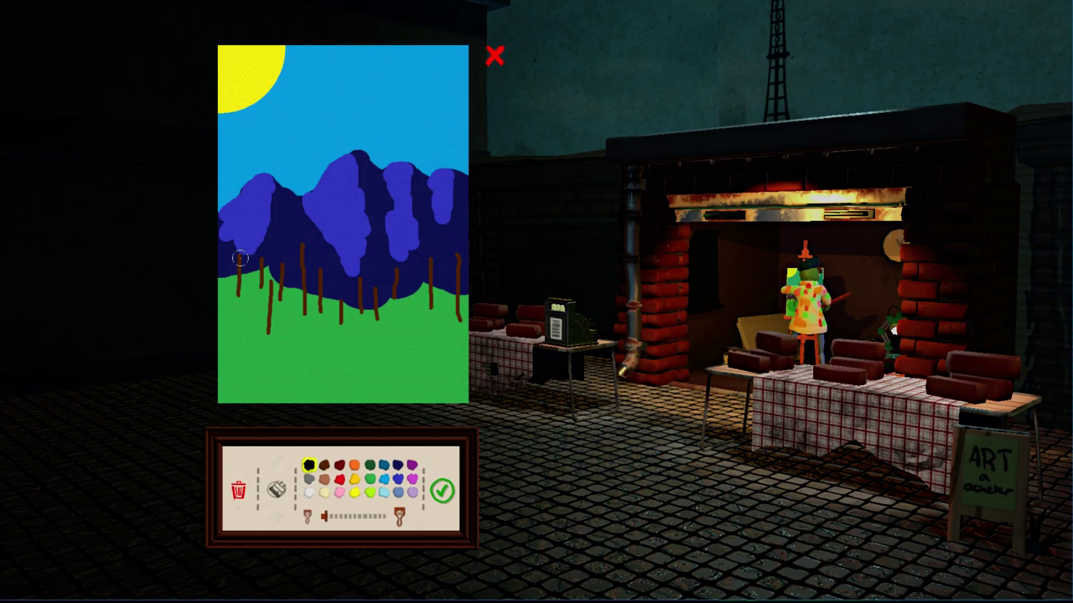
{"action": "left_click_drag", "start_coordinate": [238, 250], "coordinate": [239, 258]}
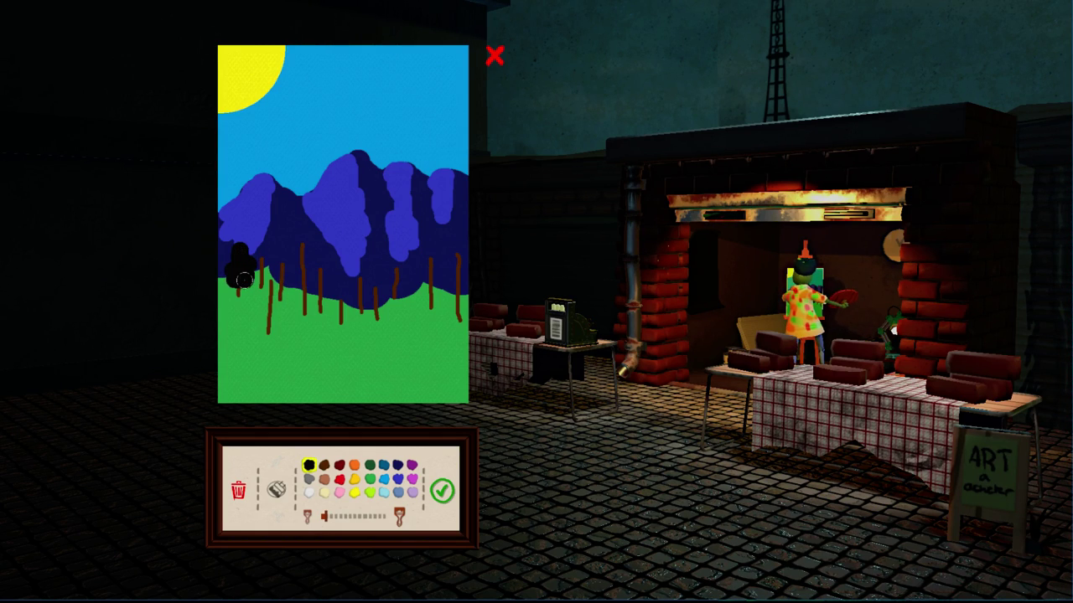
{"action": "mouse_move", "coordinate": [243, 279]}
{"action": "left_mouse_down"}
{"action": "mouse_move", "coordinate": [257, 263]}
{"action": "mouse_move", "coordinate": [268, 301]}
{"action": "left_mouse_up"}
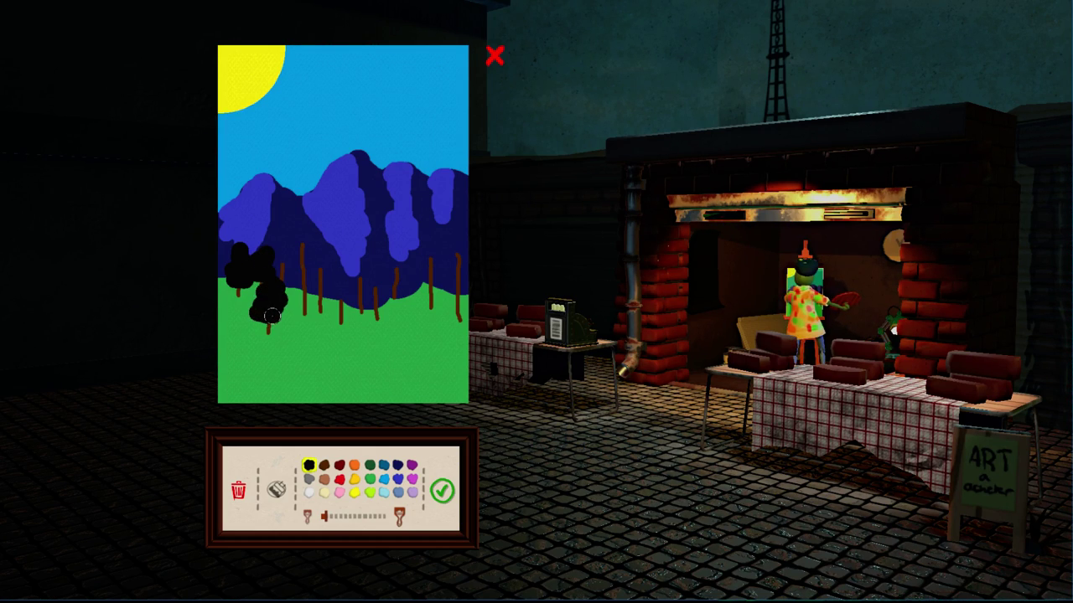
{"action": "mouse_move", "coordinate": [281, 267]}
{"action": "left_mouse_down"}
{"action": "mouse_move", "coordinate": [300, 254]}
{"action": "mouse_move", "coordinate": [299, 291]}
{"action": "mouse_move", "coordinate": [325, 274]}
{"action": "mouse_move", "coordinate": [340, 309]}
{"action": "left_mouse_up"}
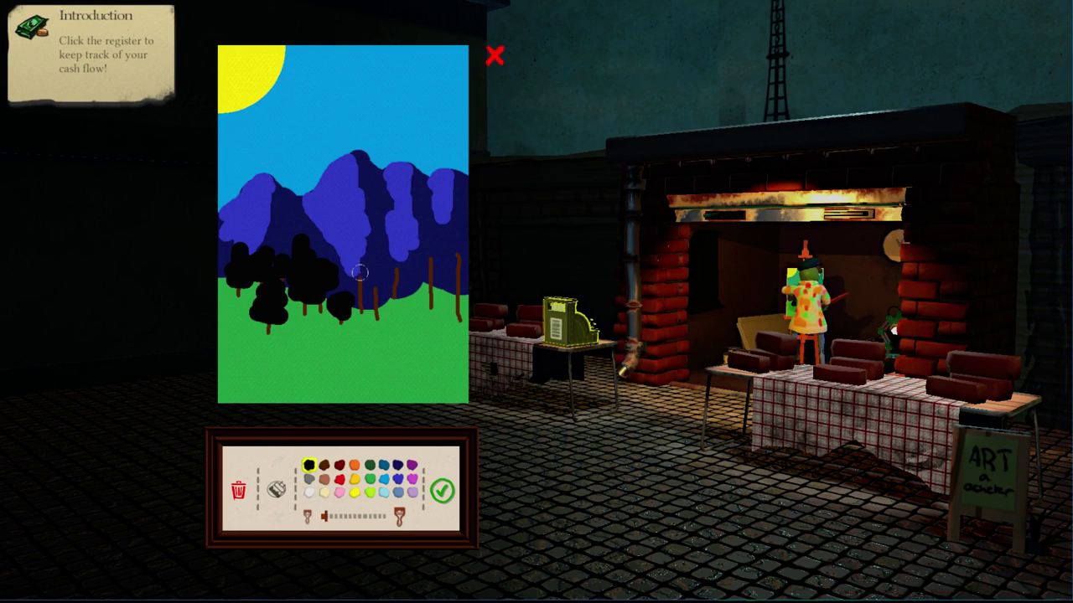
{"action": "left_click_drag", "start_coordinate": [358, 273], "coordinate": [379, 303]}
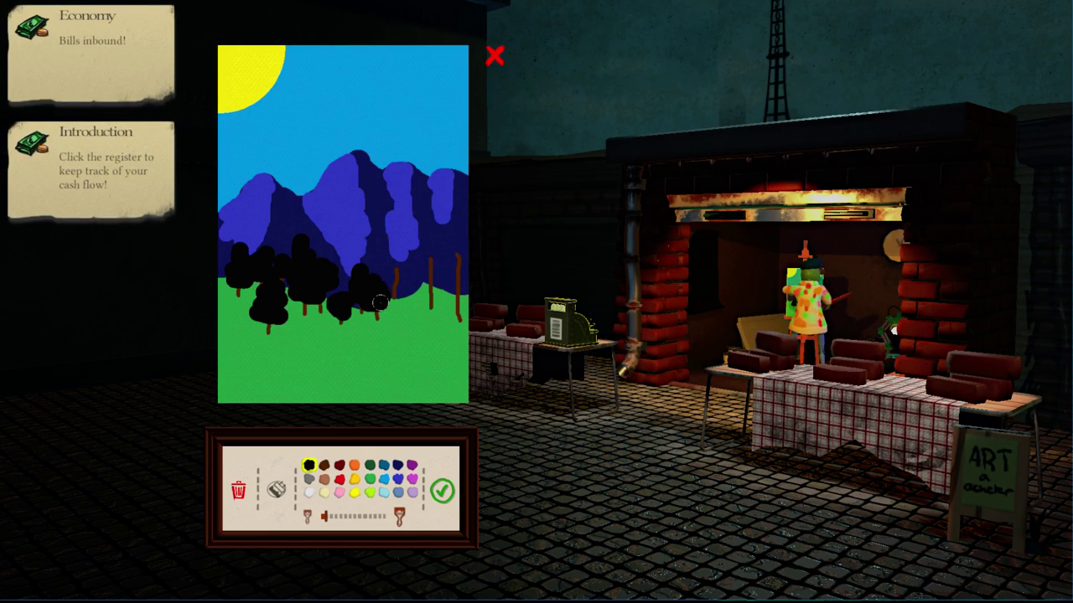
{"action": "mouse_move", "coordinate": [389, 264]}
{"action": "left_mouse_down"}
{"action": "mouse_move", "coordinate": [389, 277]}
{"action": "mouse_move", "coordinate": [432, 257]}
{"action": "mouse_move", "coordinate": [425, 280]}
{"action": "mouse_move", "coordinate": [446, 295]}
{"action": "left_mouse_up"}
{"action": "mouse_move", "coordinate": [455, 252]}
{"action": "left_mouse_down"}
{"action": "mouse_move", "coordinate": [452, 306]}
{"action": "mouse_move", "coordinate": [465, 312]}
{"action": "left_mouse_up"}
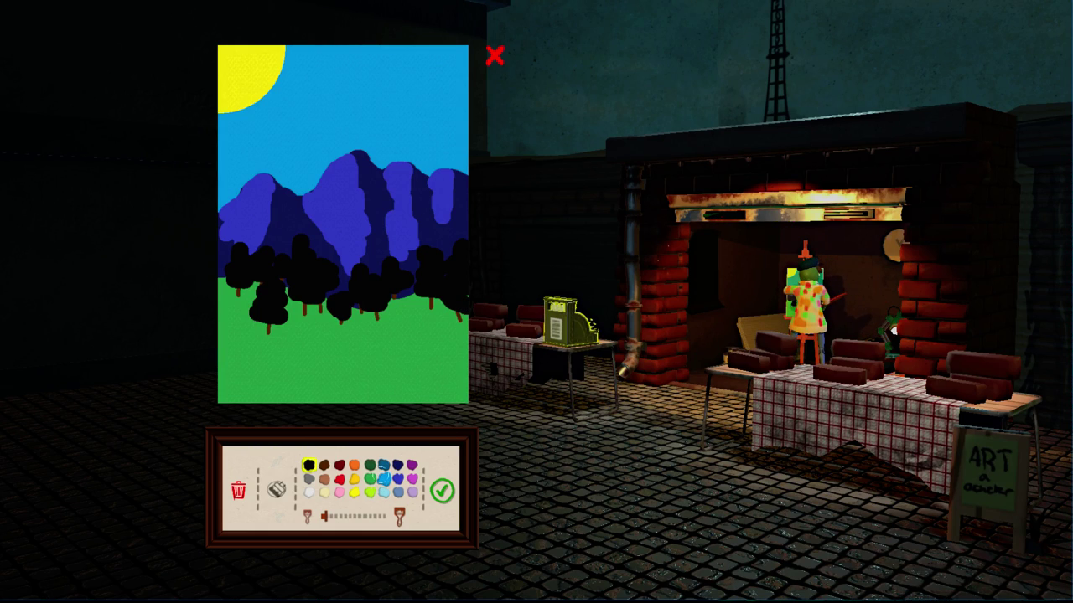
Dab dark green leaves onto the black trees and begin a brown meadow path
{"action": "left_click", "coordinate": [370, 464]}
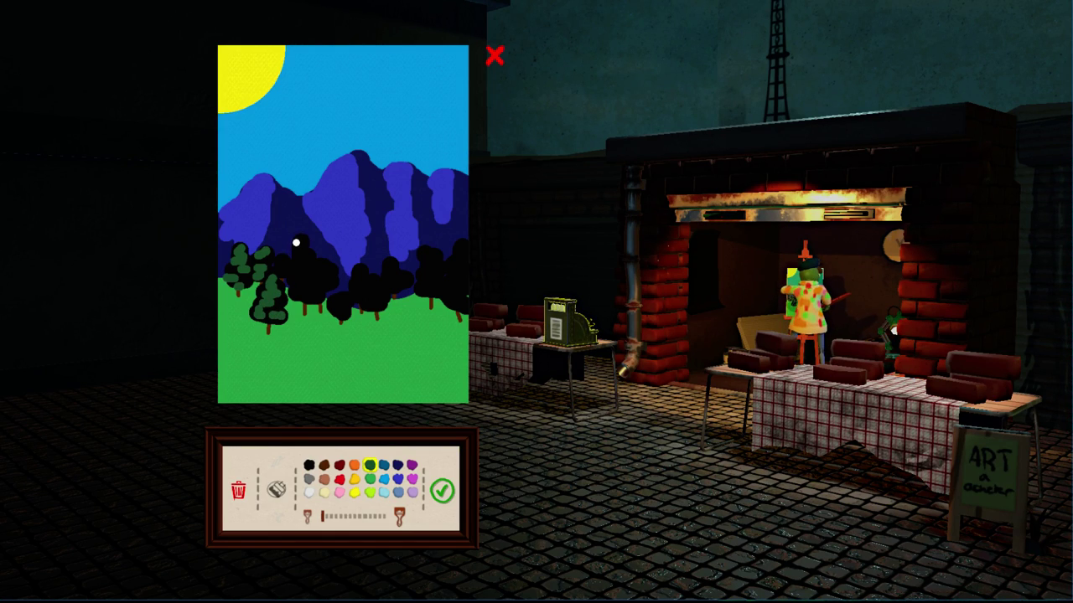
{"action": "left_click_drag", "start_coordinate": [298, 269], "coordinate": [303, 285]}
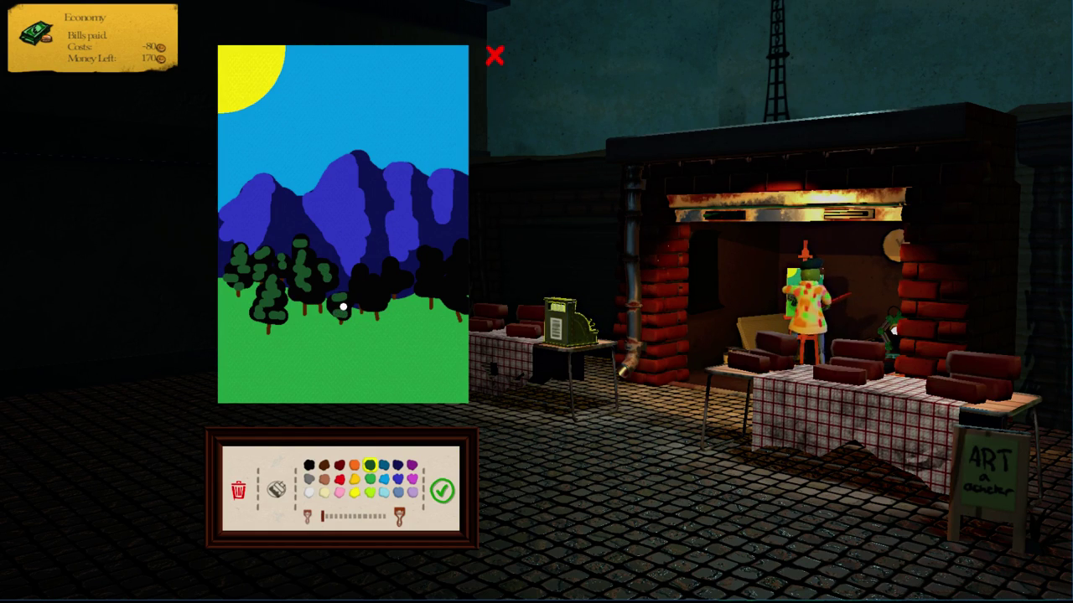
{"action": "left_click_drag", "start_coordinate": [354, 276], "coordinate": [356, 290]}
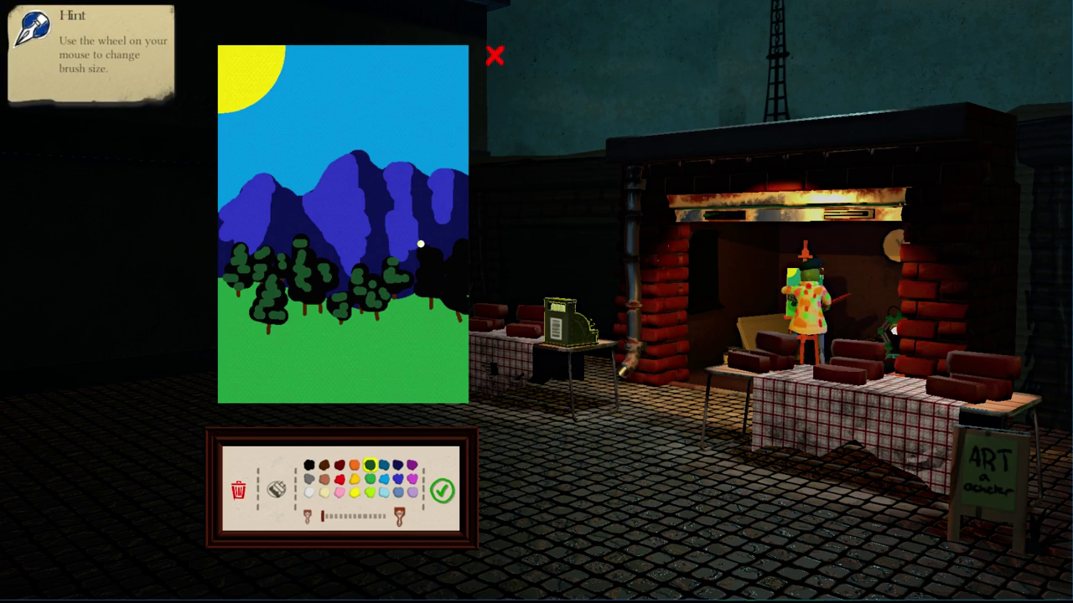
{"action": "left_click_drag", "start_coordinate": [422, 242], "coordinate": [424, 257]}
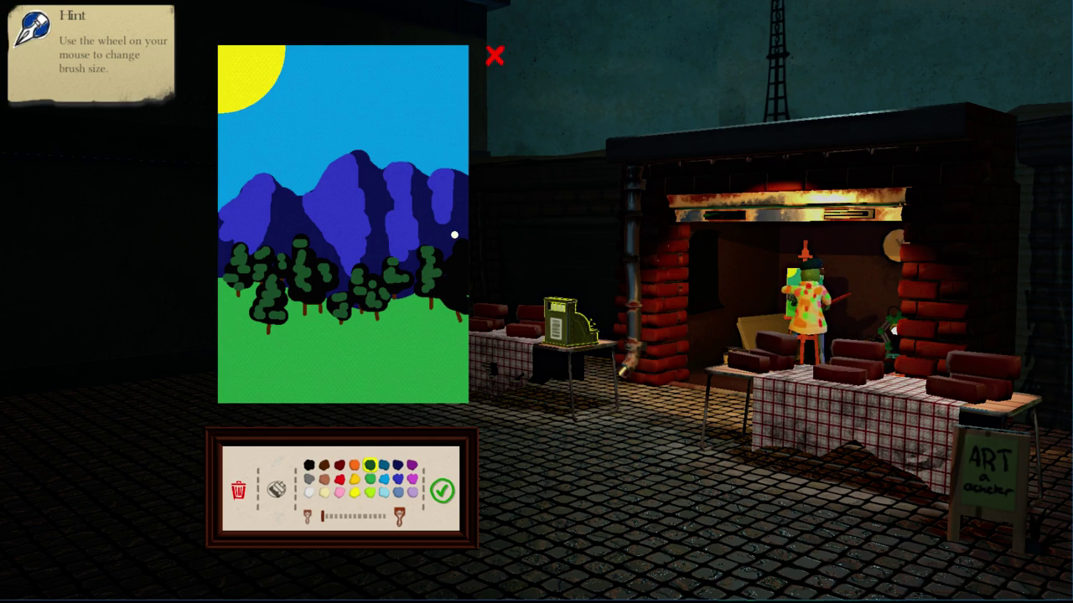
{"action": "left_click_drag", "start_coordinate": [462, 244], "coordinate": [455, 277]}
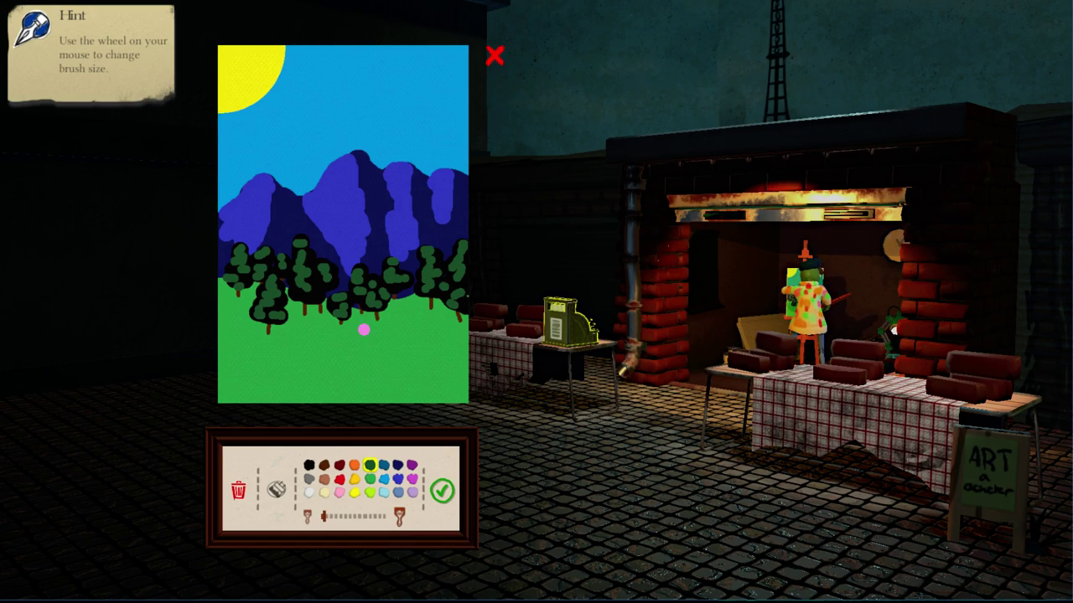
{"action": "left_click", "coordinate": [323, 465]}
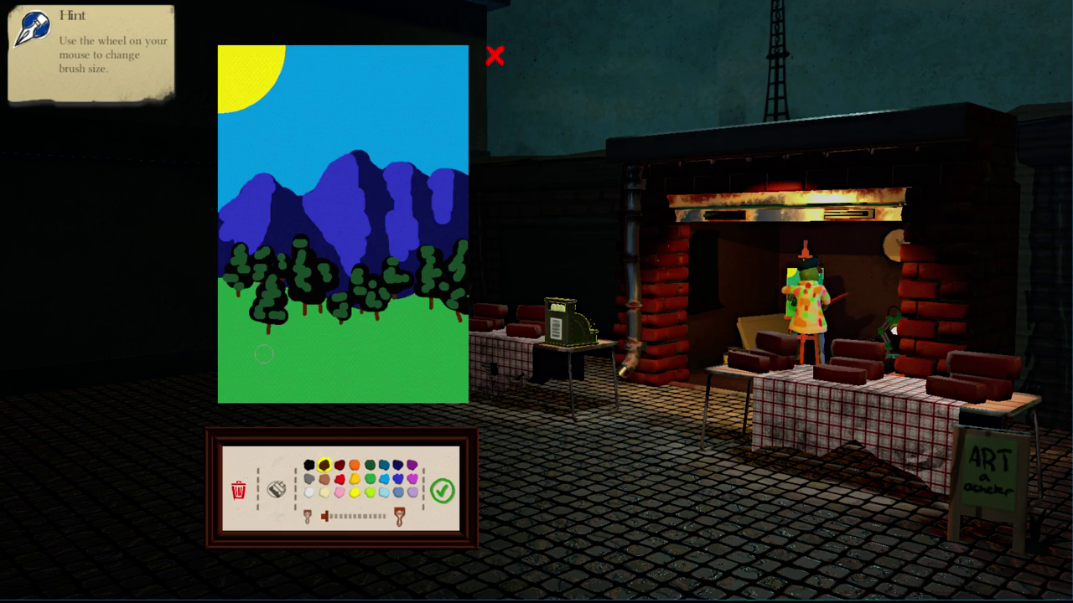
{"action": "mouse_move", "coordinate": [226, 339]}
{"action": "left_mouse_down"}
{"action": "mouse_move", "coordinate": [408, 350]}
{"action": "mouse_move", "coordinate": [377, 352]}
{"action": "left_mouse_up"}
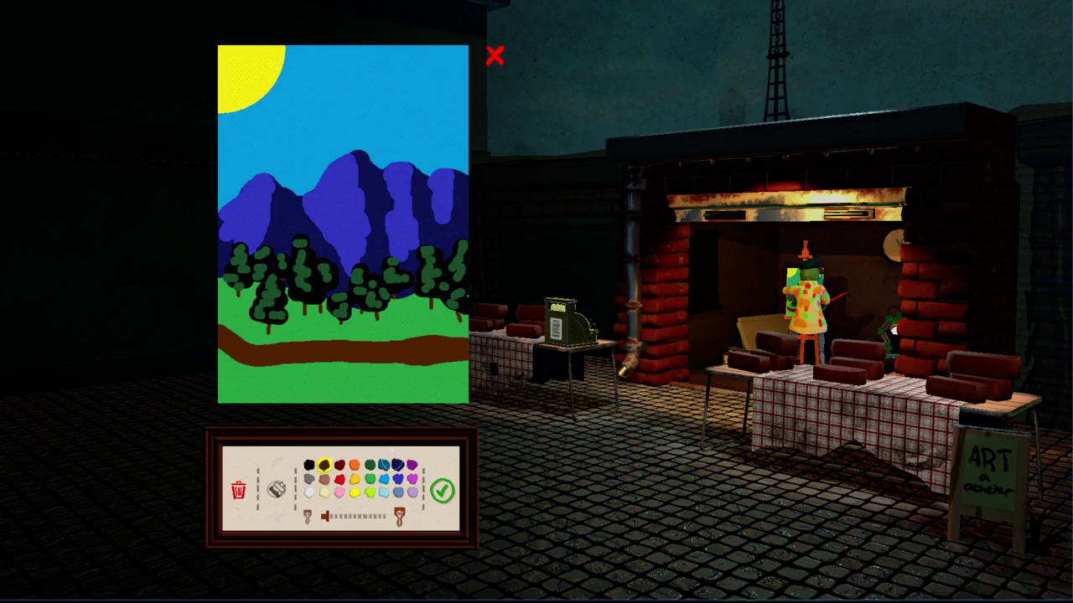
Paint a blue stream along the bottom edge, fringed with light green grass
{"action": "left_click", "coordinate": [384, 464]}
{"action": "mouse_move", "coordinate": [400, 387]}
{"action": "left_mouse_down"}
{"action": "mouse_move", "coordinate": [470, 376]}
{"action": "mouse_move", "coordinate": [333, 411]}
{"action": "mouse_move", "coordinate": [402, 395]}
{"action": "left_mouse_up"}
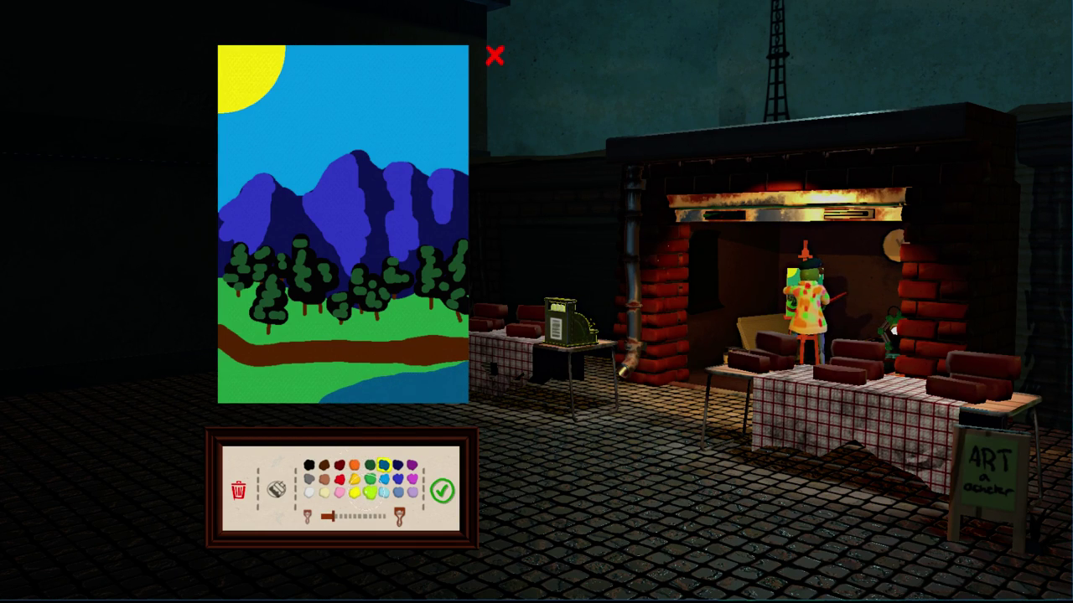
{"action": "left_click", "coordinate": [368, 492]}
{"action": "scroll", "coordinate": [369, 426], "scroll_direction": "down", "scroll_amount": 2}
{"action": "scroll", "coordinate": [369, 425], "scroll_direction": "down", "scroll_amount": 2}
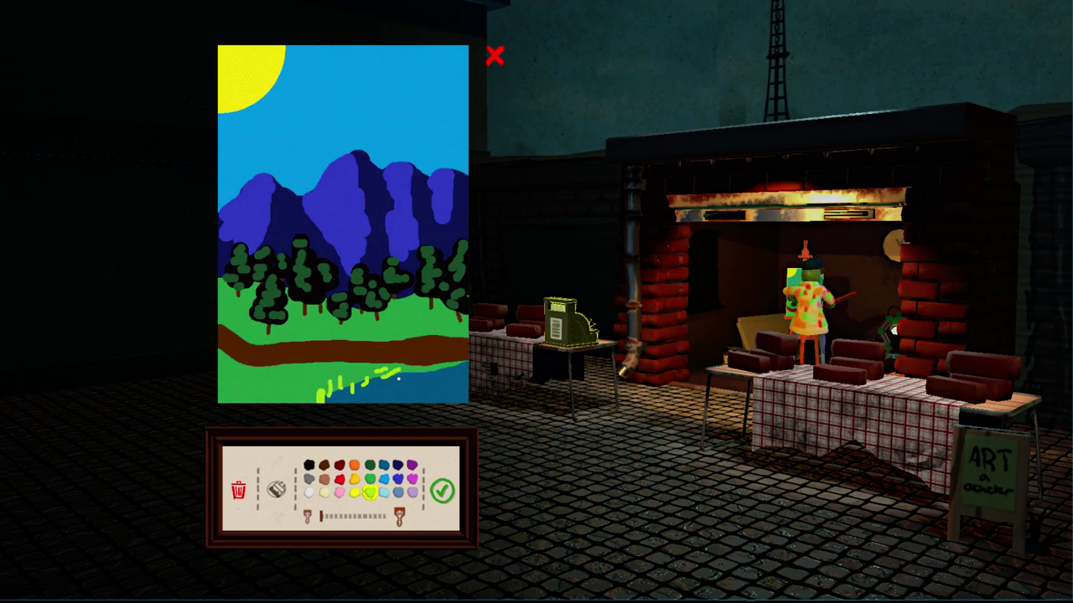
{"action": "left_click_drag", "start_coordinate": [397, 379], "coordinate": [414, 375]}
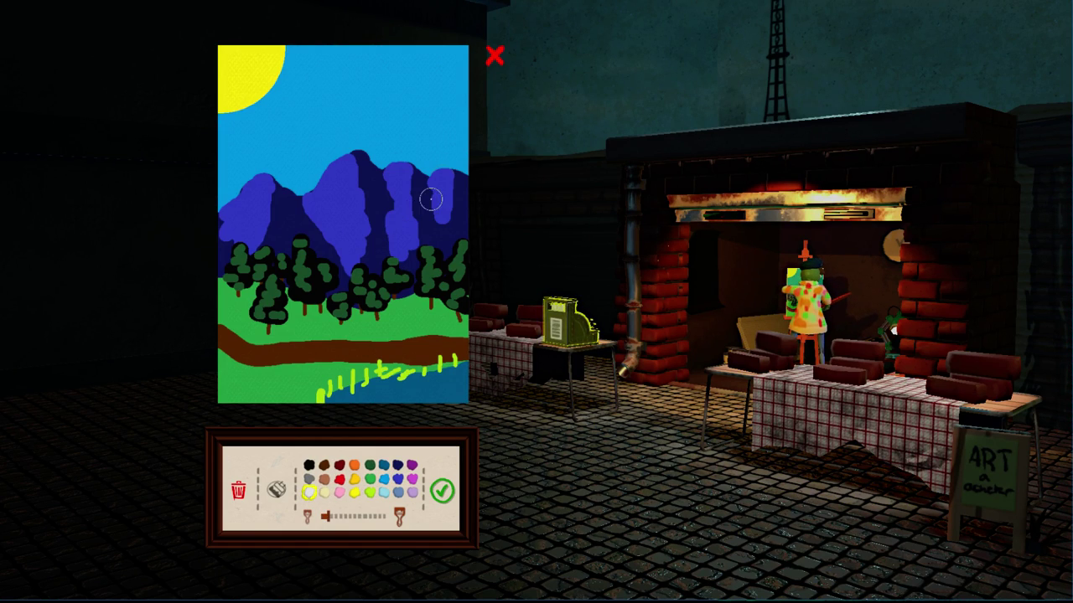
{"action": "scroll", "coordinate": [434, 180], "scroll_direction": "up", "scroll_amount": 2}
{"action": "scroll", "coordinate": [444, 80], "scroll_direction": "down", "scroll_amount": 1}
{"action": "scroll", "coordinate": [448, 76], "scroll_direction": "down", "scroll_amount": 1}
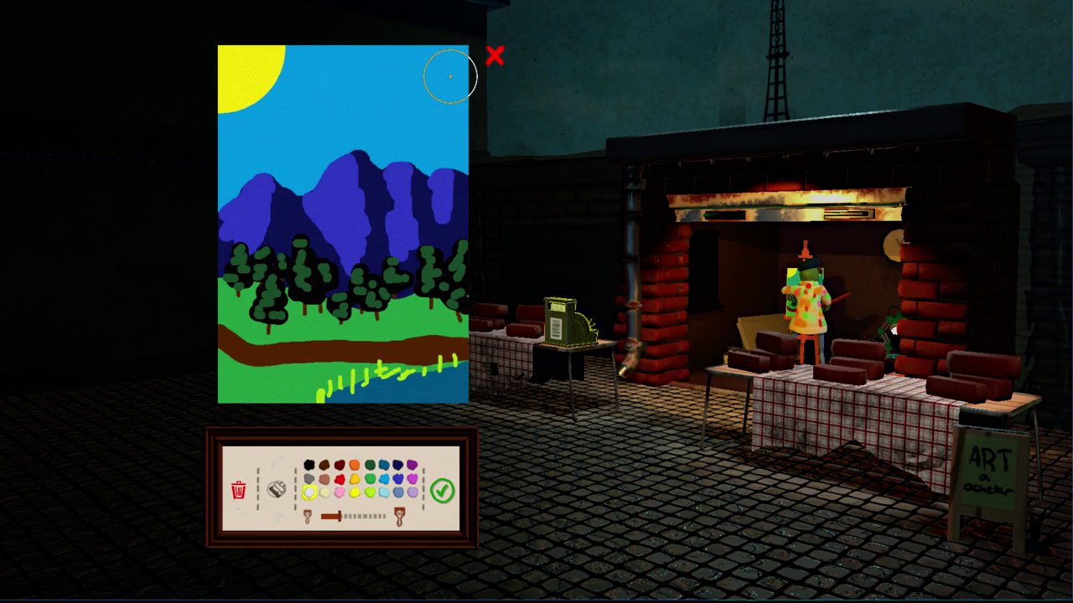
Paint two white clouds in the sky and pale periwinkle streaks down the mountains
{"action": "mouse_move", "coordinate": [450, 76]}
{"action": "left_mouse_down"}
{"action": "mouse_move", "coordinate": [394, 96]}
{"action": "mouse_move", "coordinate": [417, 99]}
{"action": "left_mouse_up"}
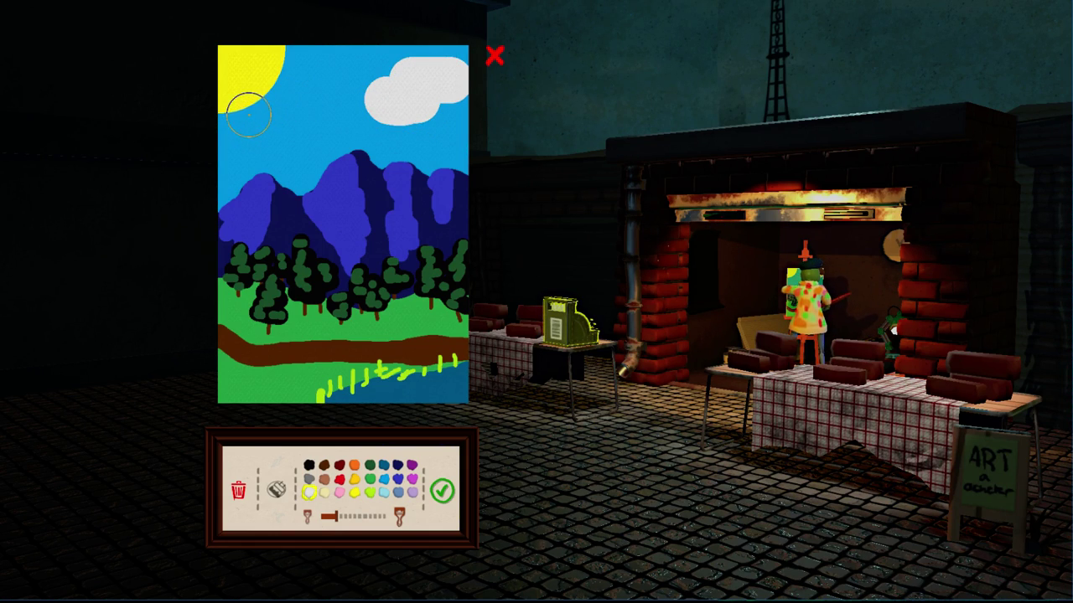
{"action": "mouse_move", "coordinate": [248, 115]}
{"action": "left_mouse_down"}
{"action": "mouse_move", "coordinate": [297, 113]}
{"action": "mouse_move", "coordinate": [306, 101]}
{"action": "left_mouse_up"}
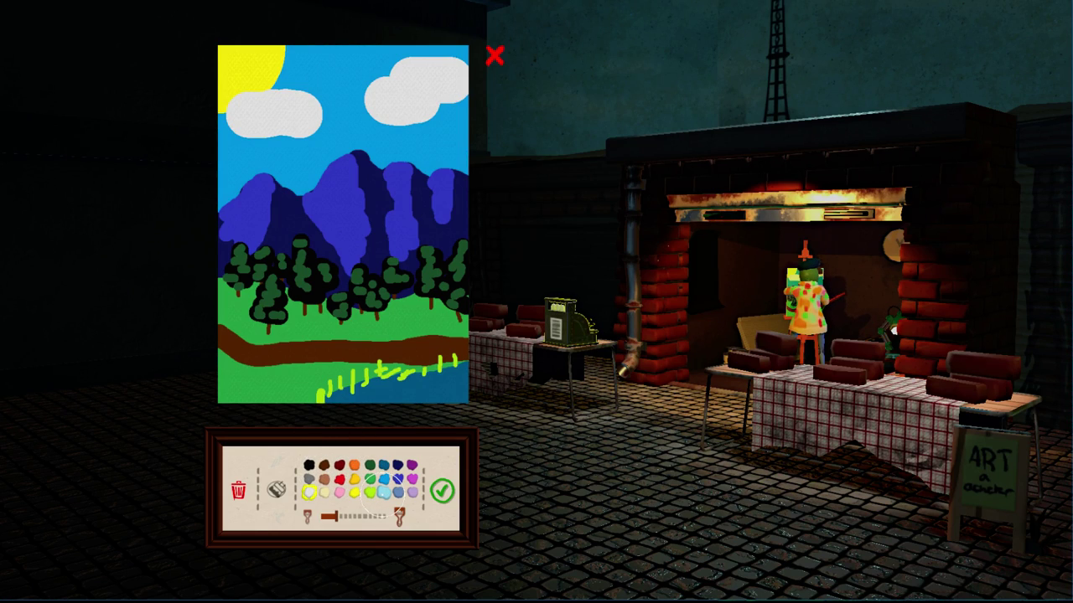
{"action": "left_click", "coordinate": [398, 492]}
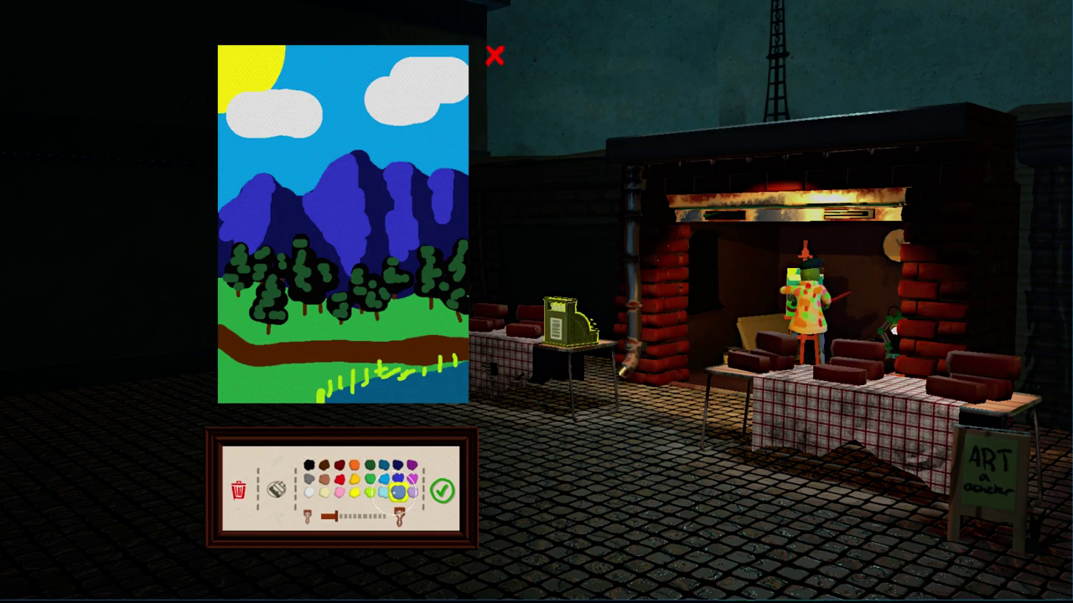
{"action": "scroll", "coordinate": [344, 283], "scroll_direction": "down", "scroll_amount": 2}
{"action": "scroll", "coordinate": [344, 283], "scroll_direction": "down", "scroll_amount": 2}
{"action": "scroll", "coordinate": [344, 283], "scroll_direction": "down", "scroll_amount": 1}
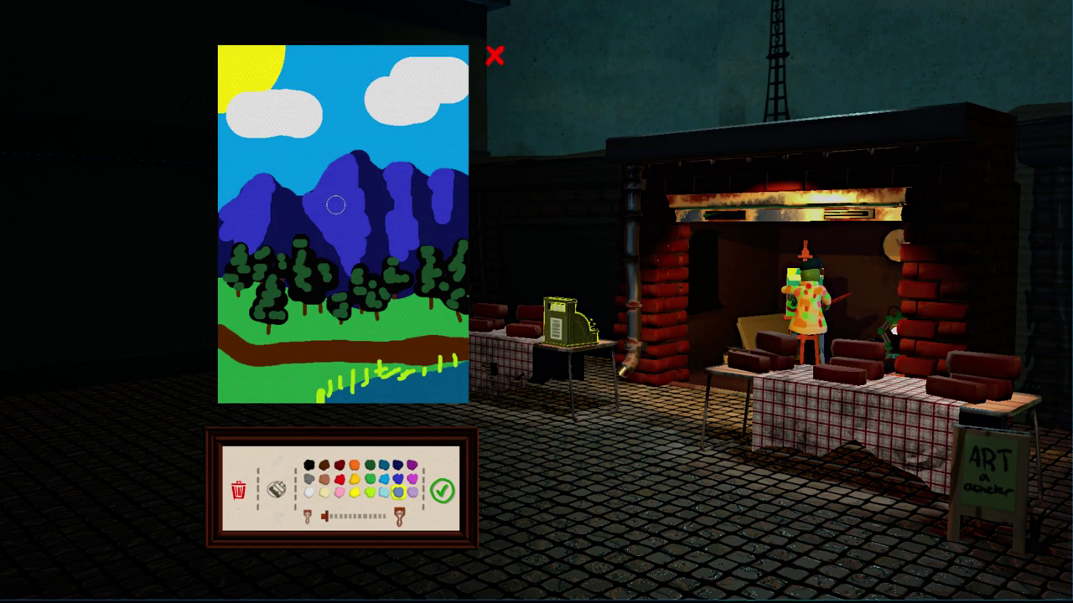
{"action": "mouse_move", "coordinate": [341, 174]}
{"action": "left_mouse_down"}
{"action": "mouse_move", "coordinate": [329, 184]}
{"action": "mouse_move", "coordinate": [340, 211]}
{"action": "left_mouse_up"}
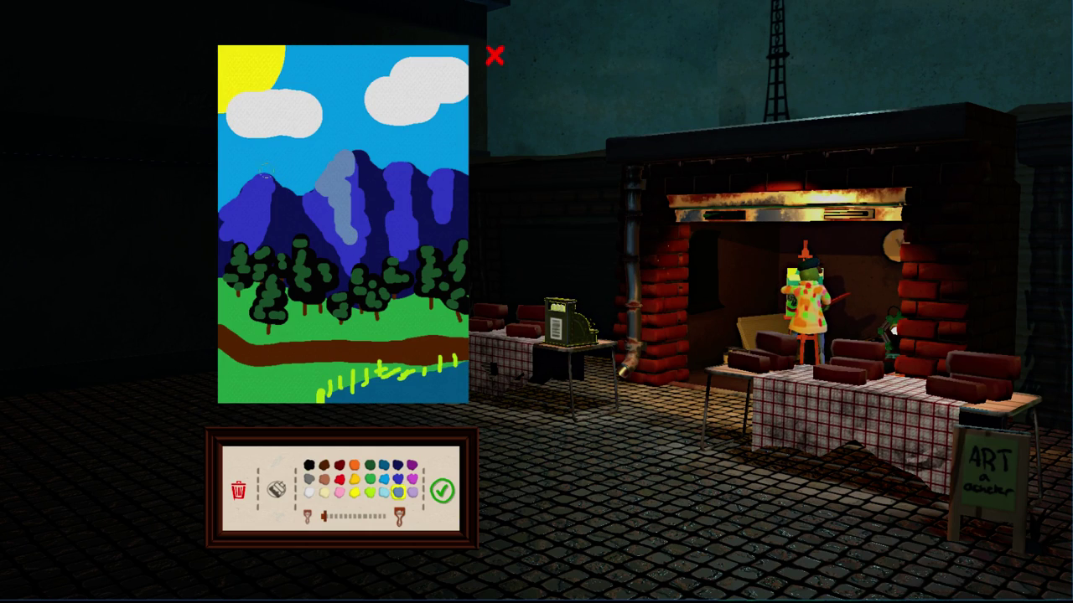
{"action": "left_click_drag", "start_coordinate": [253, 183], "coordinate": [248, 189]}
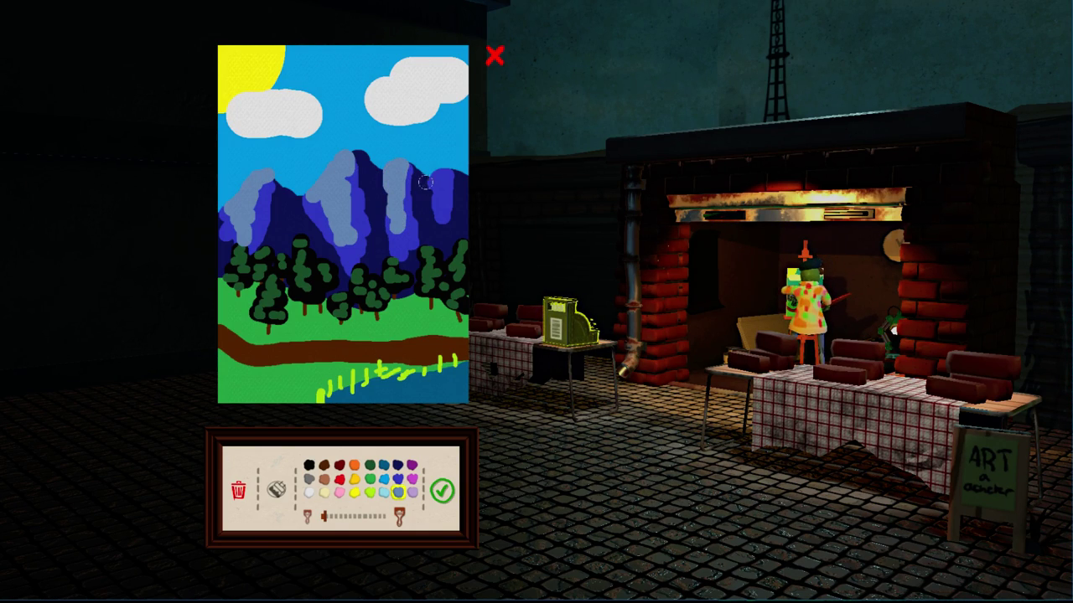
{"action": "mouse_move", "coordinate": [439, 193]}
{"action": "left_mouse_down"}
{"action": "mouse_move", "coordinate": [438, 223]}
{"action": "mouse_move", "coordinate": [394, 267]}
{"action": "left_mouse_up"}
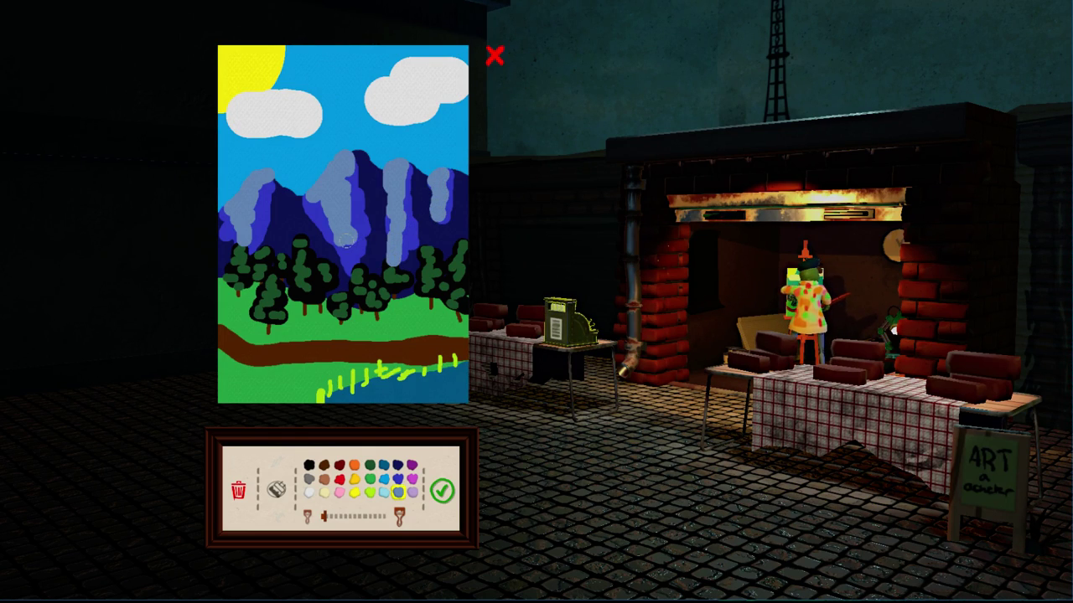
{"action": "left_click_drag", "start_coordinate": [345, 240], "coordinate": [350, 261]}
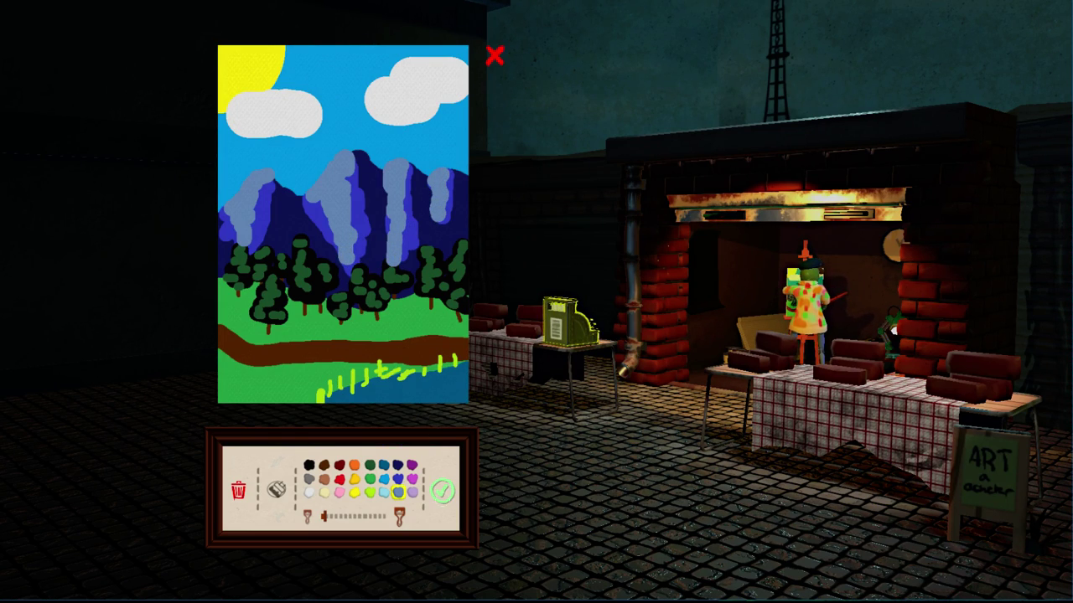
Finish the painting as 'The Bob', then view and close the finance statement
{"action": "left_click", "coordinate": [442, 492]}
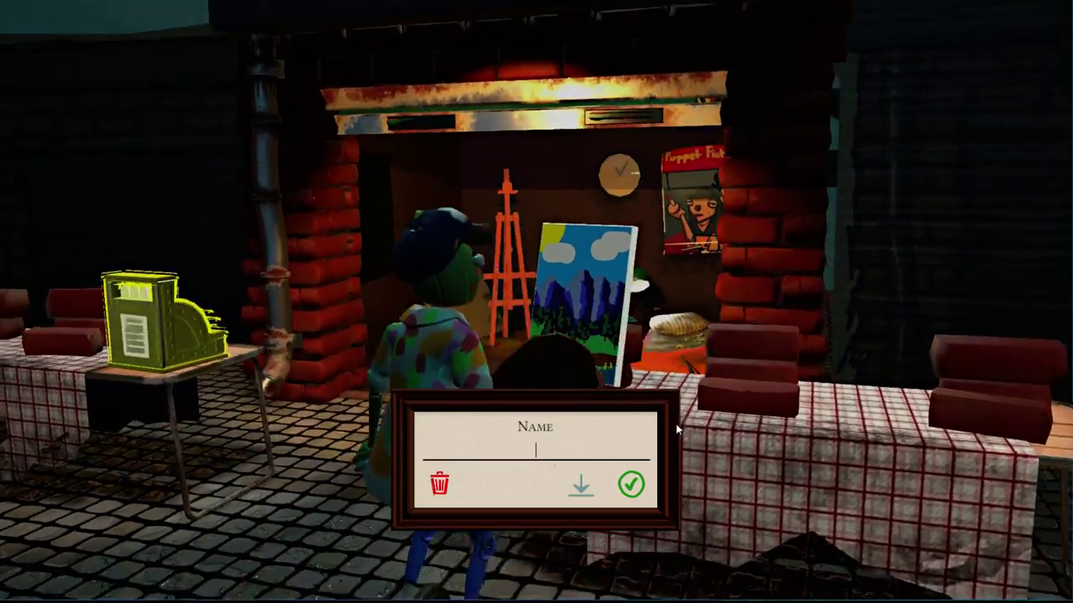
{"action": "type", "text": "Th"}
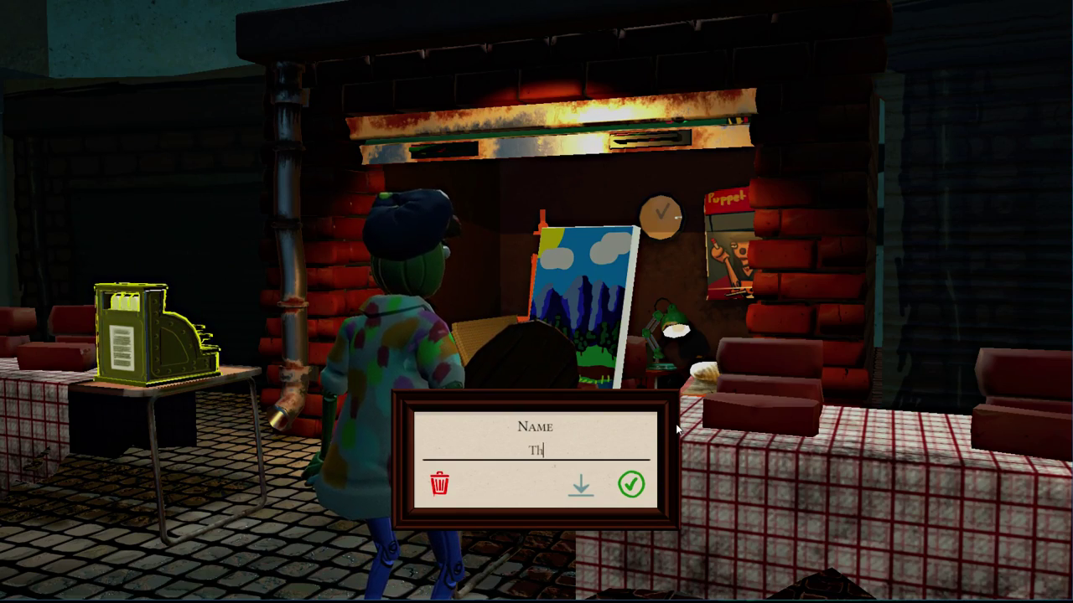
{"action": "type", "text": "e Bob"}
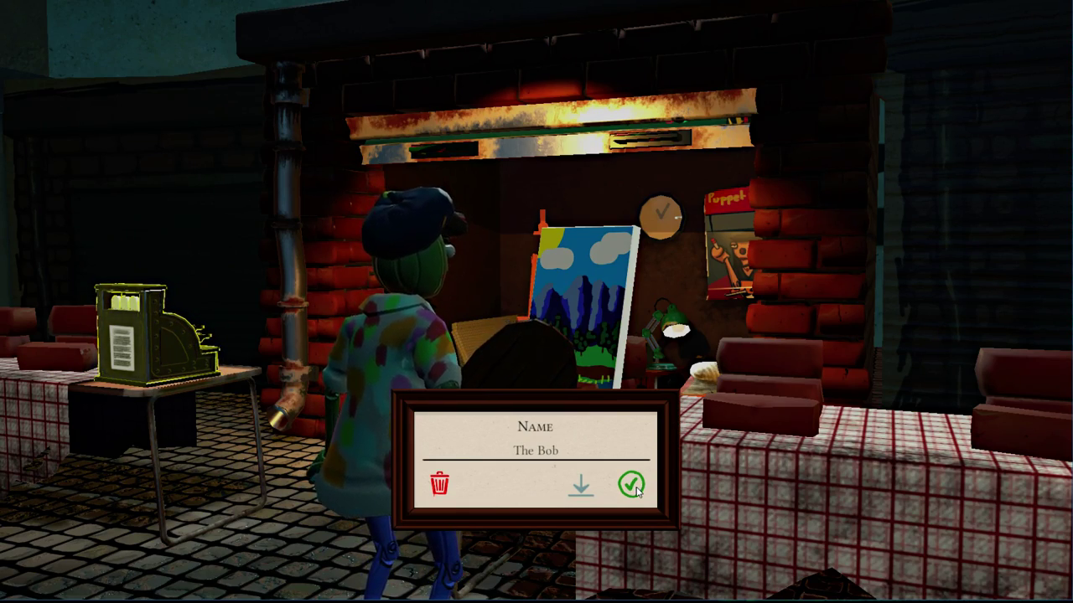
{"action": "left_click", "coordinate": [633, 485]}
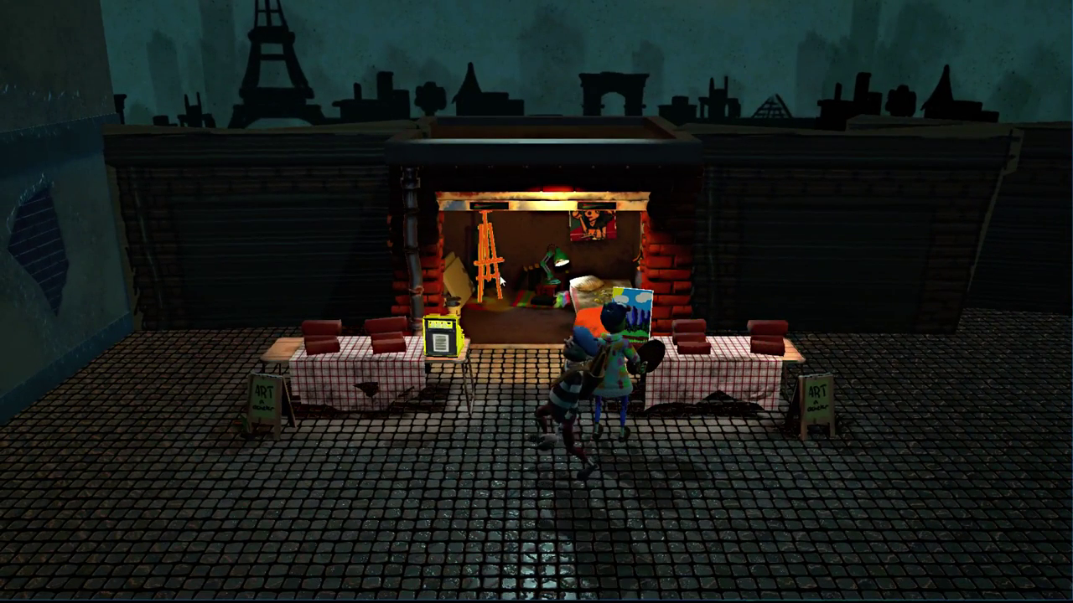
{"action": "left_click", "coordinate": [444, 339]}
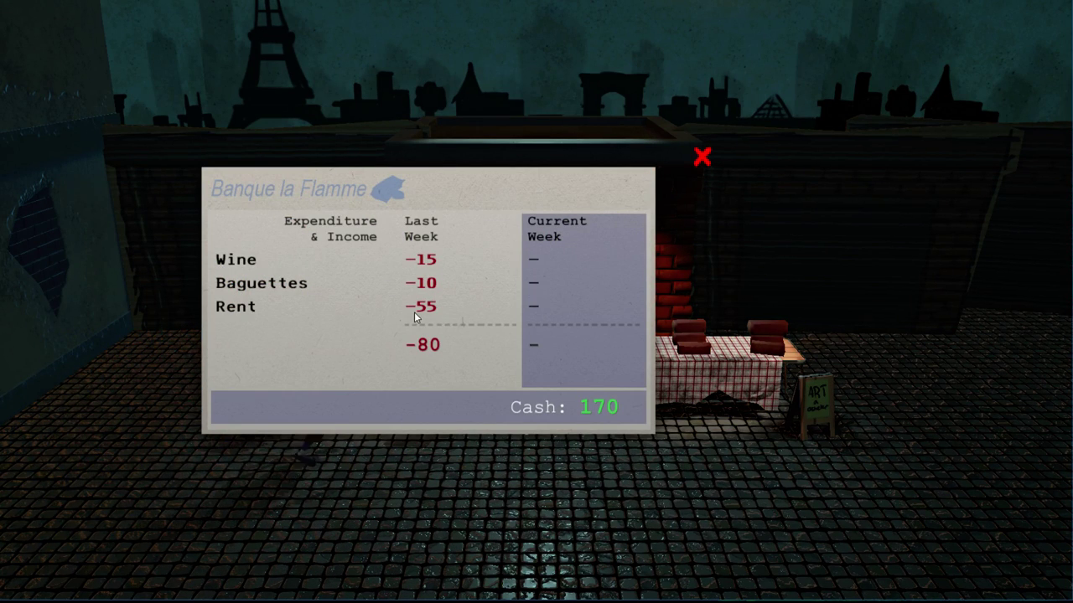
{"action": "left_click", "coordinate": [699, 157]}
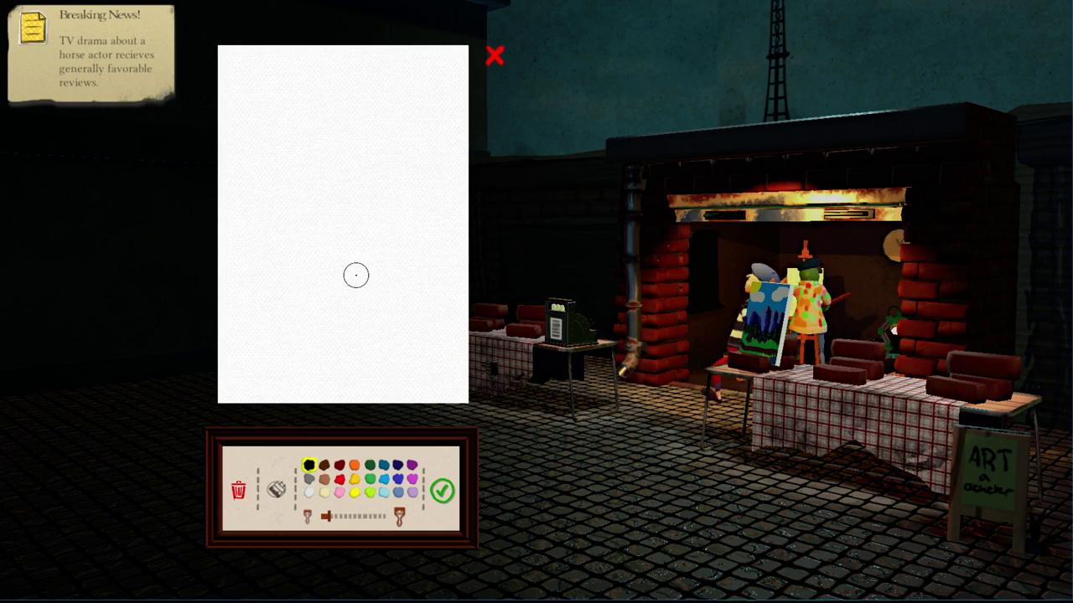
{"action": "scroll", "coordinate": [355, 273], "scroll_direction": "up", "scroll_amount": 3}
{"action": "scroll", "coordinate": [355, 273], "scroll_direction": "up", "scroll_amount": 2}
{"action": "scroll", "coordinate": [355, 273], "scroll_direction": "up", "scroll_amount": 2}
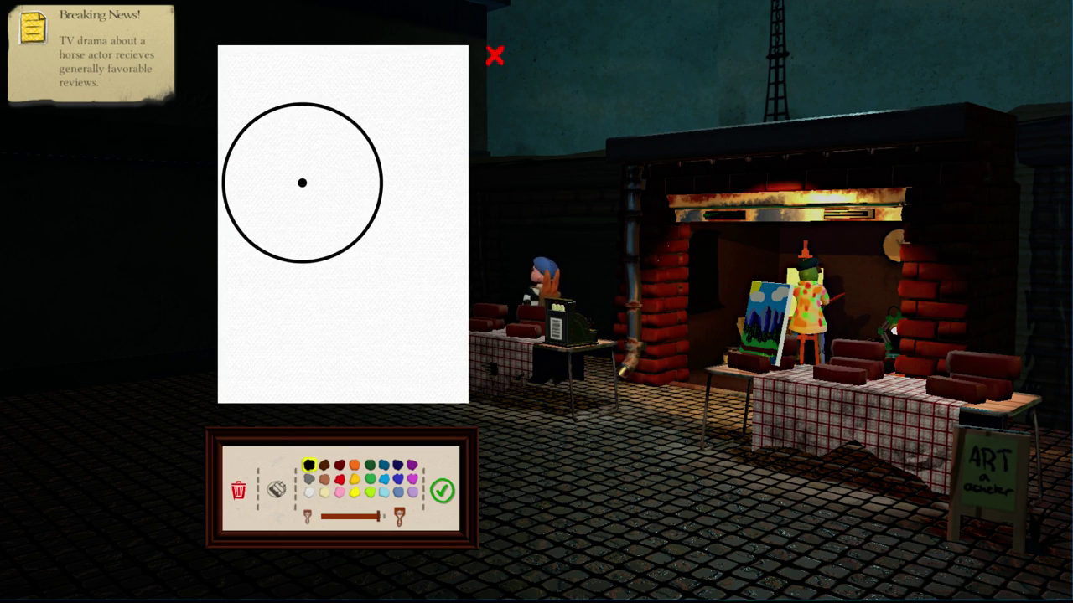
Cover the canvas in black, pick white, and sell The Bob for 73€
{"action": "left_click_drag", "start_coordinate": [256, 103], "coordinate": [460, 139]}
{"action": "mouse_move", "coordinate": [345, 116]}
{"action": "left_mouse_down"}
{"action": "mouse_move", "coordinate": [378, 199]}
{"action": "mouse_move", "coordinate": [293, 268]}
{"action": "mouse_move", "coordinate": [259, 369]}
{"action": "left_mouse_up"}
{"action": "scroll", "coordinate": [297, 378], "scroll_direction": "down", "scroll_amount": 2}
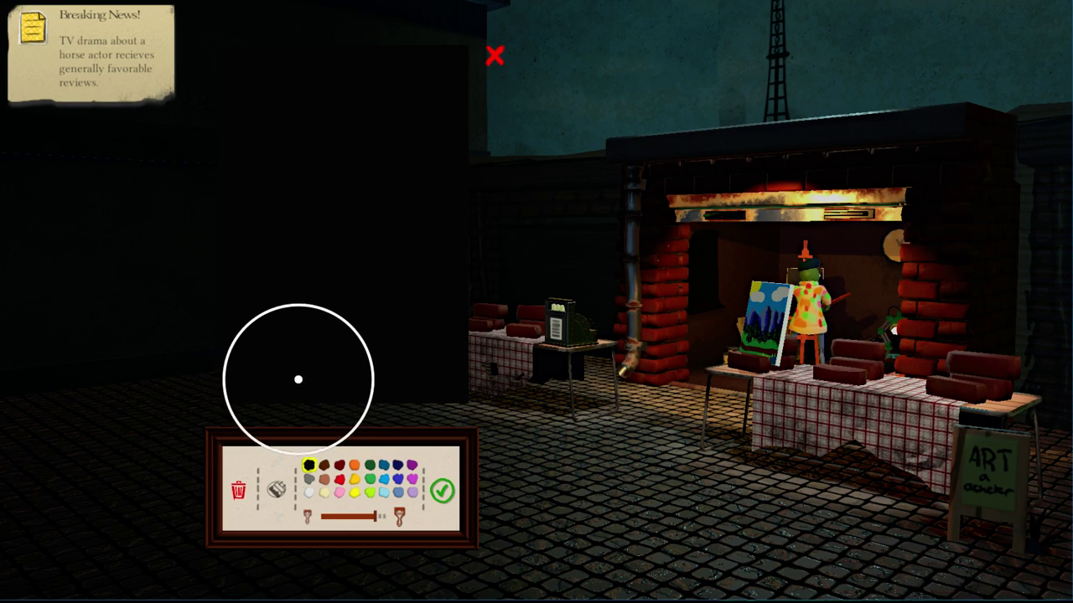
{"action": "scroll", "coordinate": [296, 378], "scroll_direction": "down", "scroll_amount": 2}
{"action": "scroll", "coordinate": [297, 378], "scroll_direction": "down", "scroll_amount": 2}
{"action": "scroll", "coordinate": [298, 379], "scroll_direction": "down", "scroll_amount": 2}
{"action": "scroll", "coordinate": [297, 378], "scroll_direction": "down", "scroll_amount": 2}
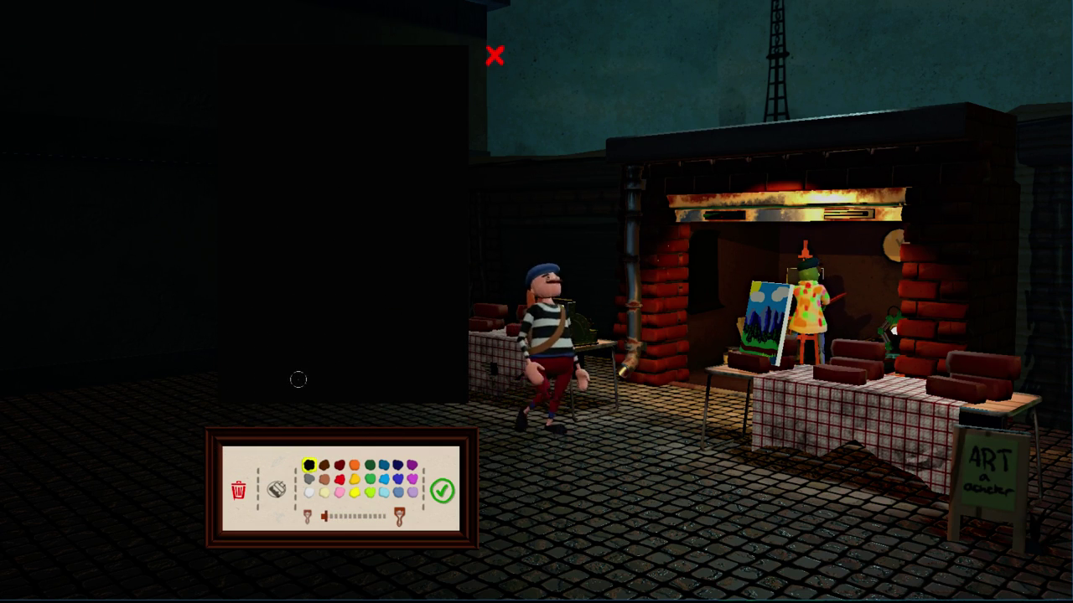
{"action": "left_click", "coordinate": [308, 493]}
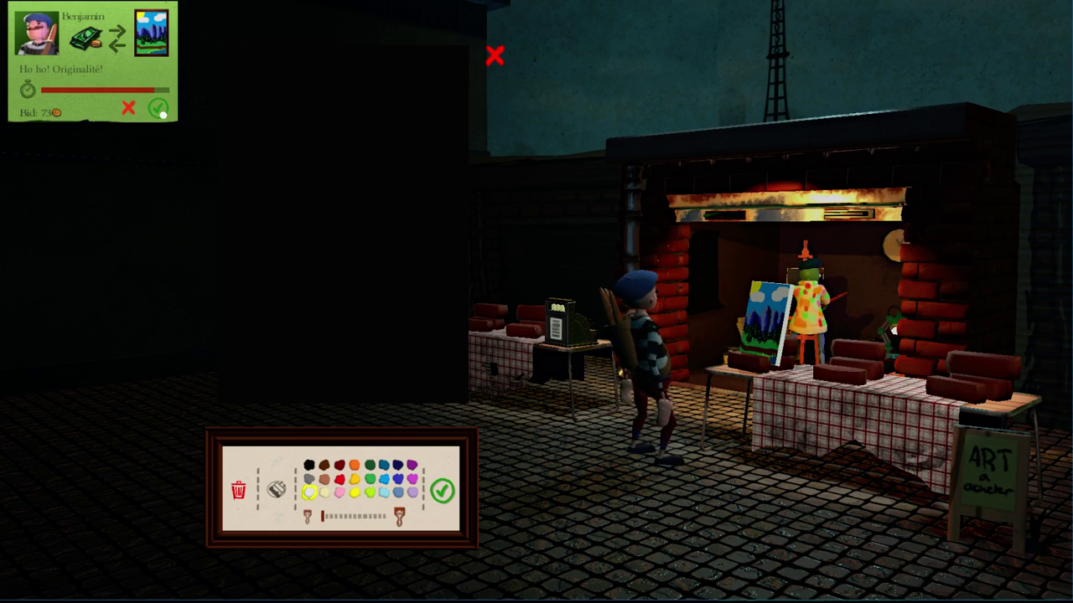
{"action": "left_click", "coordinate": [161, 110]}
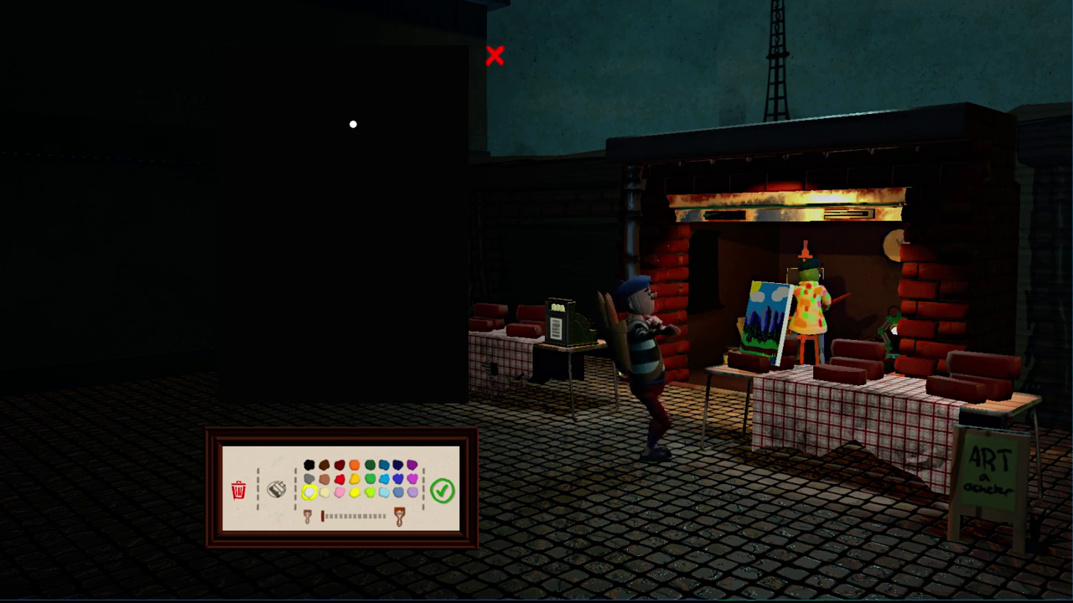
Draw a white scrawled hook on the black canvas and finish the painting
{"action": "mouse_move", "coordinate": [377, 121]}
{"action": "left_mouse_down"}
{"action": "mouse_move", "coordinate": [283, 137]}
{"action": "mouse_move", "coordinate": [259, 175]}
{"action": "mouse_move", "coordinate": [255, 288]}
{"action": "mouse_move", "coordinate": [335, 333]}
{"action": "mouse_move", "coordinate": [383, 321]}
{"action": "mouse_move", "coordinate": [415, 289]}
{"action": "left_mouse_up"}
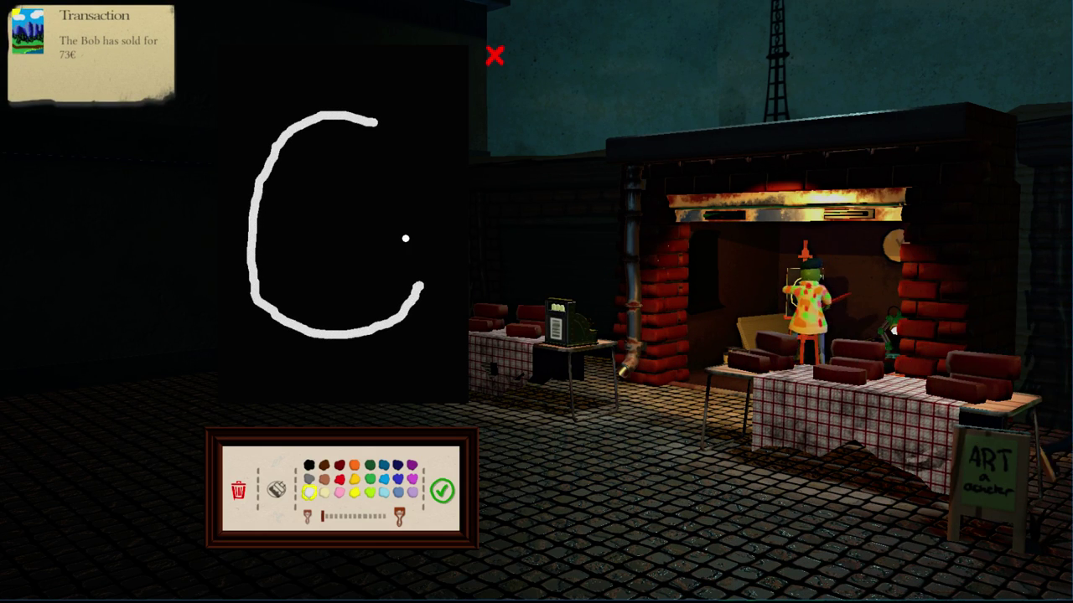
{"action": "mouse_move", "coordinate": [392, 232]}
{"action": "left_mouse_down"}
{"action": "mouse_move", "coordinate": [459, 274]}
{"action": "mouse_move", "coordinate": [434, 295]}
{"action": "mouse_move", "coordinate": [289, 174]}
{"action": "mouse_move", "coordinate": [276, 147]}
{"action": "mouse_move", "coordinate": [227, 108]}
{"action": "mouse_move", "coordinate": [244, 77]}
{"action": "left_mouse_up"}
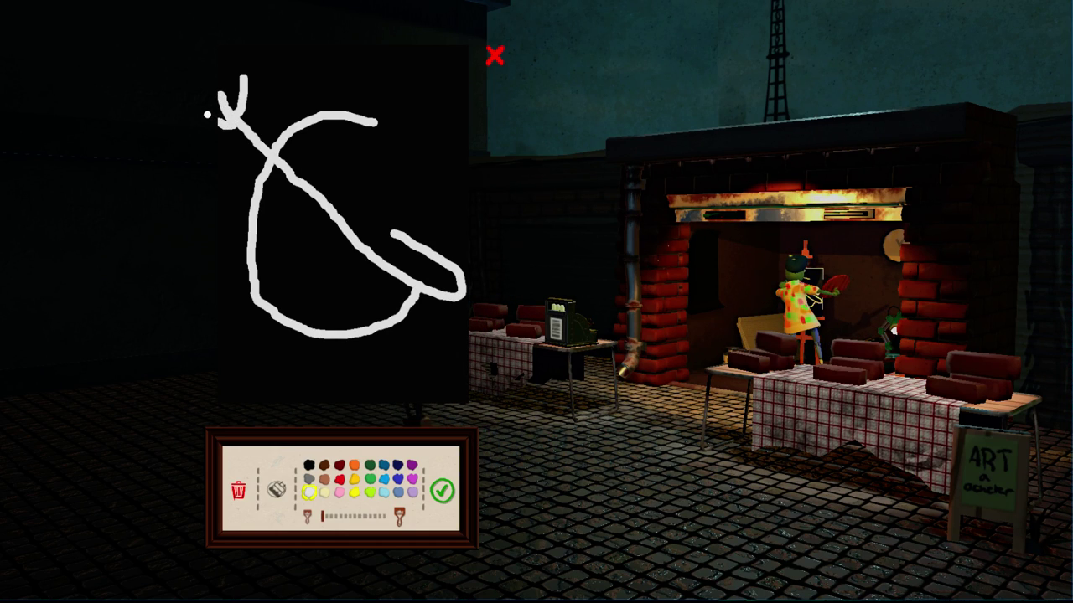
{"action": "left_click_drag", "start_coordinate": [381, 124], "coordinate": [386, 139]}
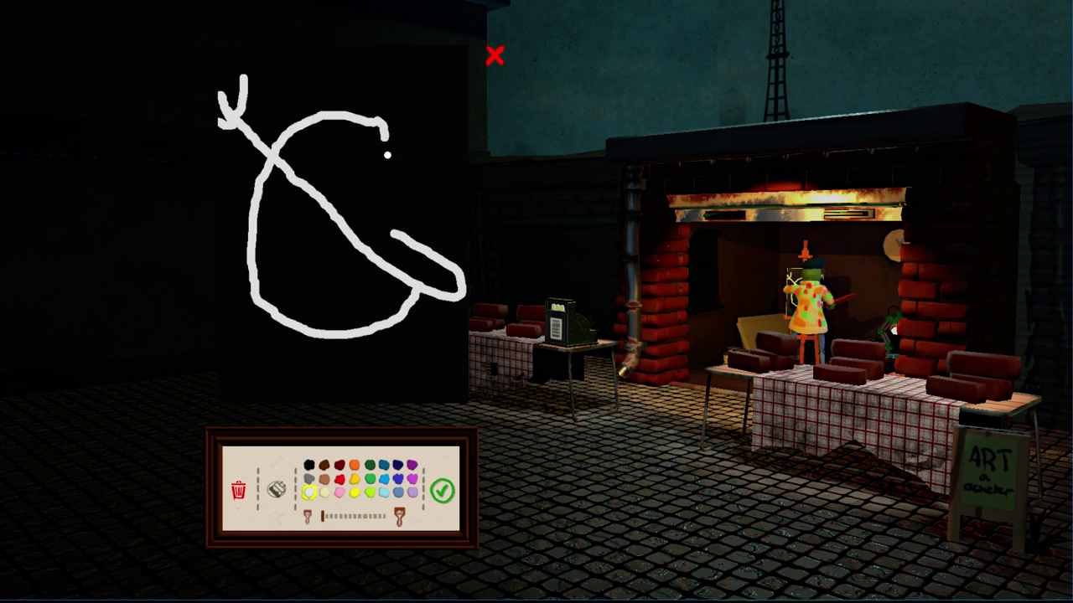
{"action": "left_click", "coordinate": [443, 493]}
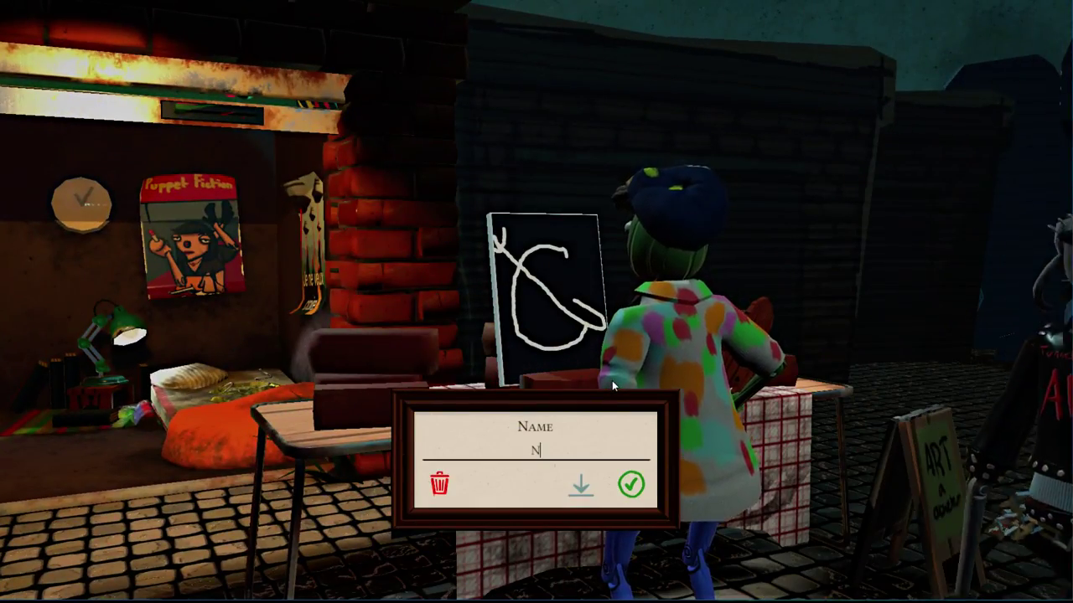
{"action": "type", "text": "Noob"}
Confirm the scrawl painting's name, paint the new canvas black, and pick white
{"action": "left_click", "coordinate": [631, 485]}
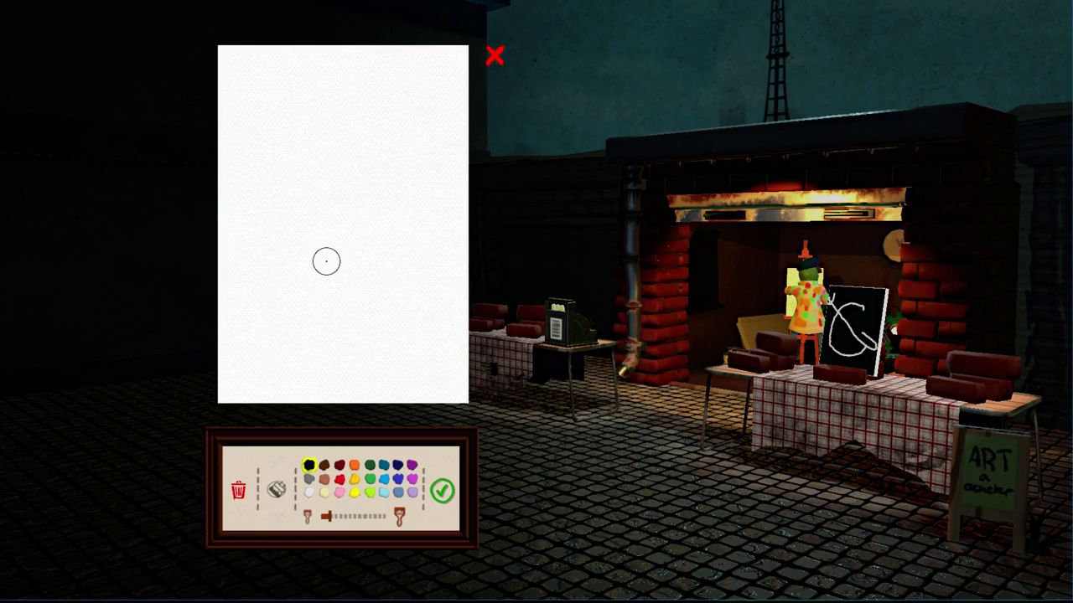
{"action": "mouse_move", "coordinate": [251, 143]}
{"action": "left_mouse_down"}
{"action": "mouse_move", "coordinate": [234, 86]}
{"action": "mouse_move", "coordinate": [529, 100]}
{"action": "mouse_move", "coordinate": [299, 94]}
{"action": "mouse_move", "coordinate": [500, 176]}
{"action": "mouse_move", "coordinate": [280, 249]}
{"action": "mouse_move", "coordinate": [509, 344]}
{"action": "left_mouse_up"}
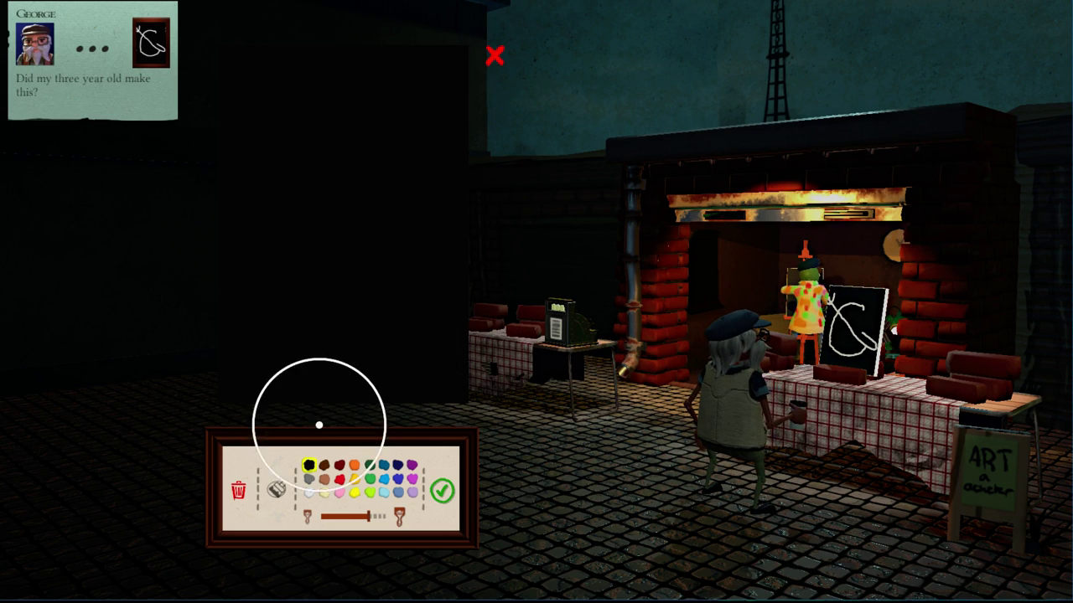
{"action": "left_click", "coordinate": [308, 492]}
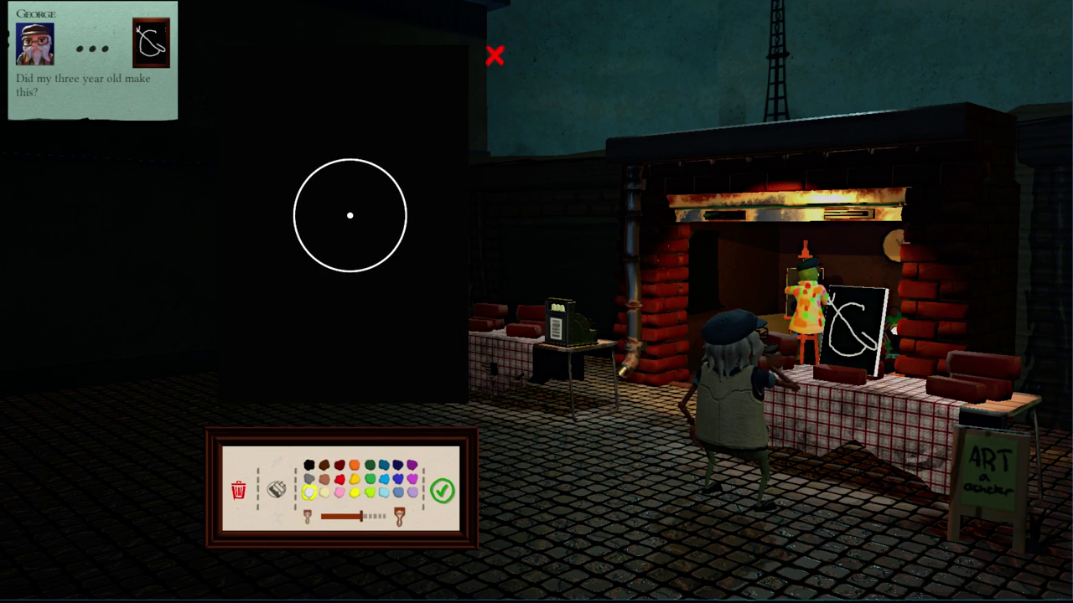
{"action": "scroll", "coordinate": [349, 215], "scroll_direction": "down", "scroll_amount": 2}
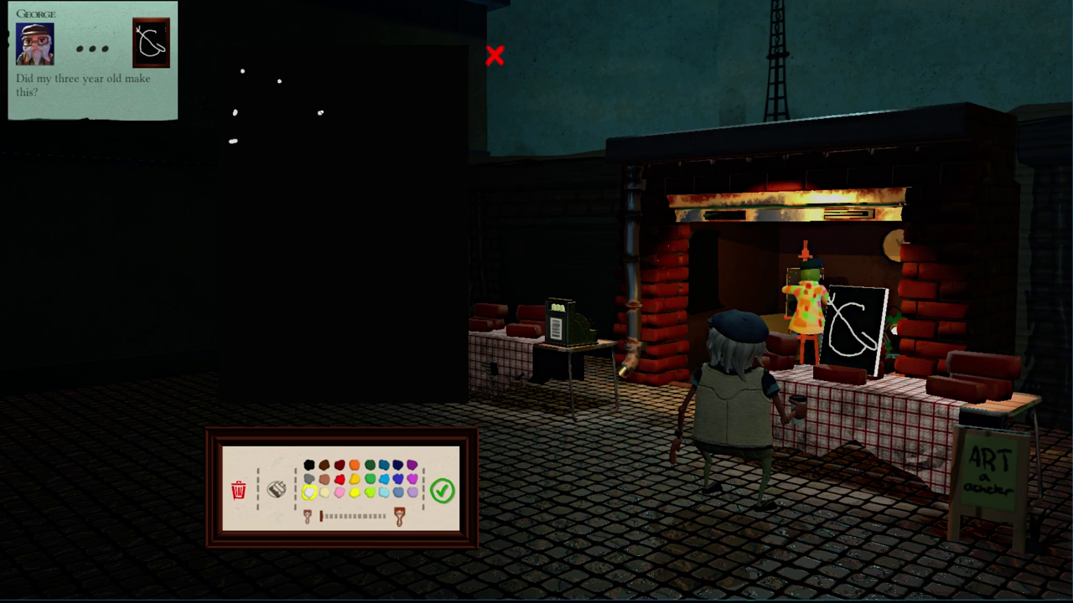
Scatter nine white star dots across the black canvas
{"action": "left_click", "coordinate": [284, 177]}
{"action": "left_click", "coordinate": [340, 164]}
{"action": "left_click", "coordinate": [366, 84]}
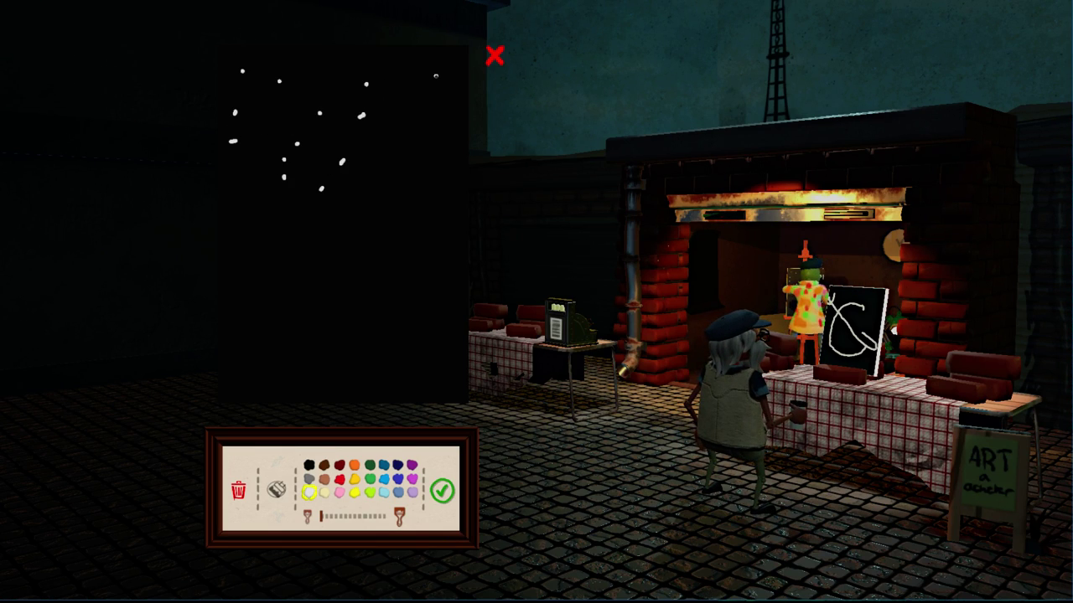
{"action": "left_click", "coordinate": [313, 77]}
{"action": "left_click", "coordinate": [329, 63]}
{"action": "left_click", "coordinate": [404, 52]}
{"action": "left_click", "coordinate": [403, 101]}
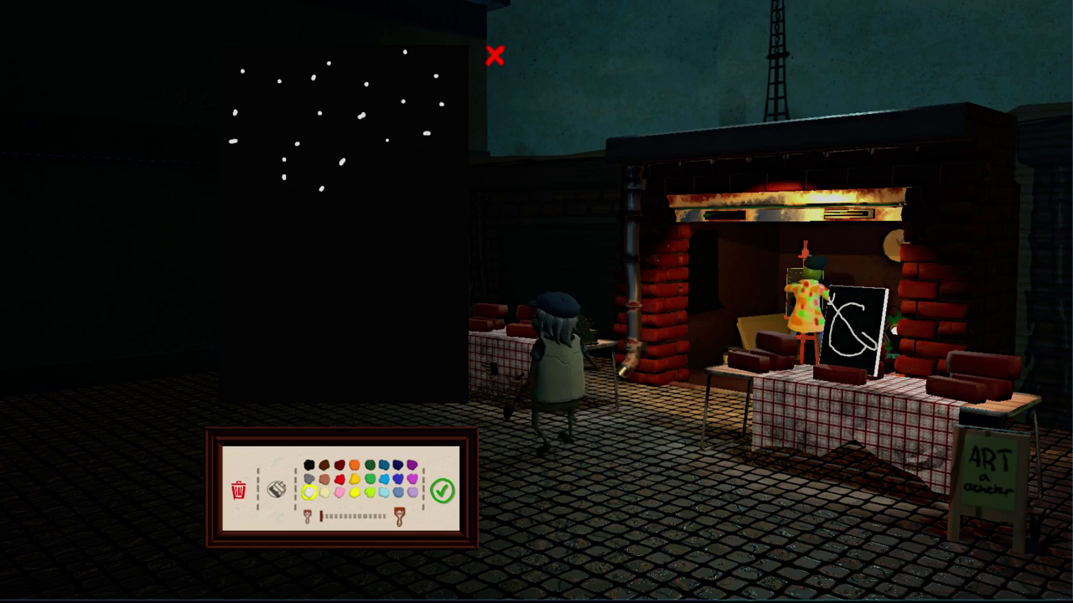
{"action": "left_click", "coordinate": [404, 186]}
{"action": "left_click", "coordinate": [378, 195]}
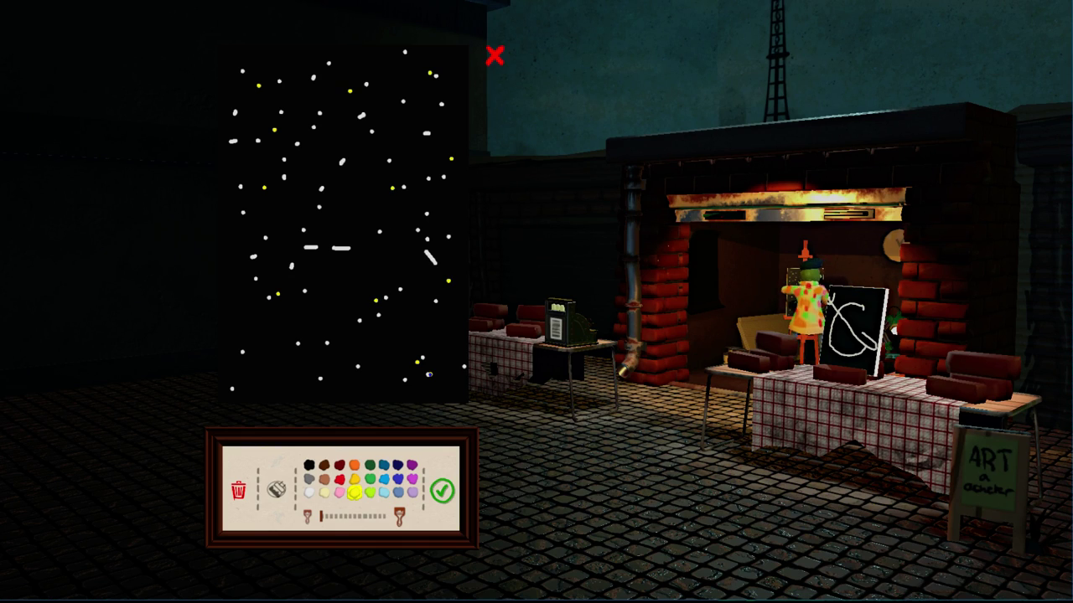
Add small yellow dots to the starry canvas, then pick yellow-orange
{"action": "left_click", "coordinate": [234, 386]}
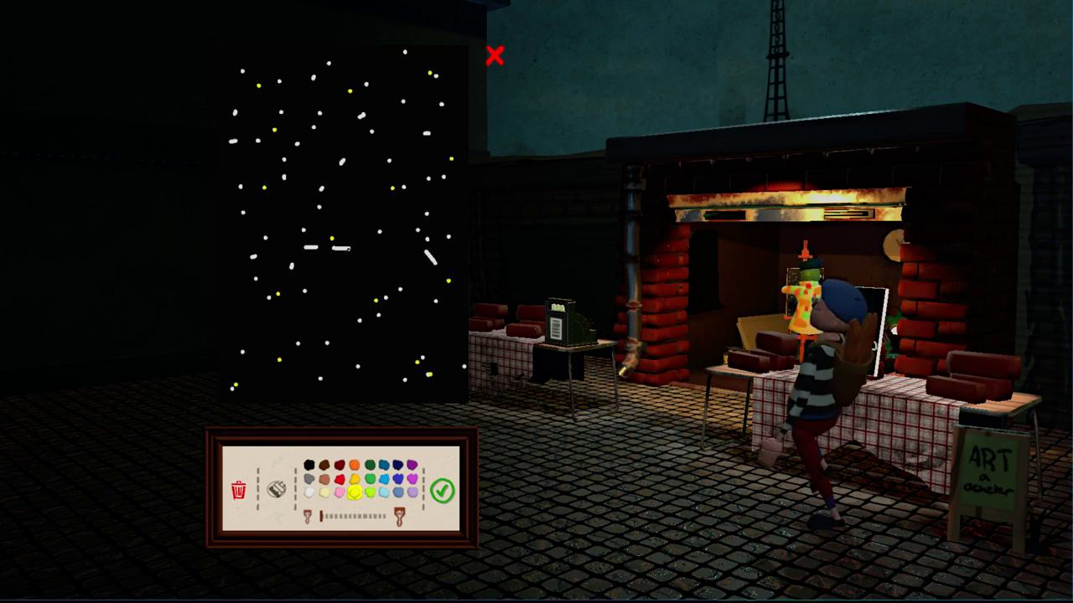
{"action": "left_click", "coordinate": [332, 239]}
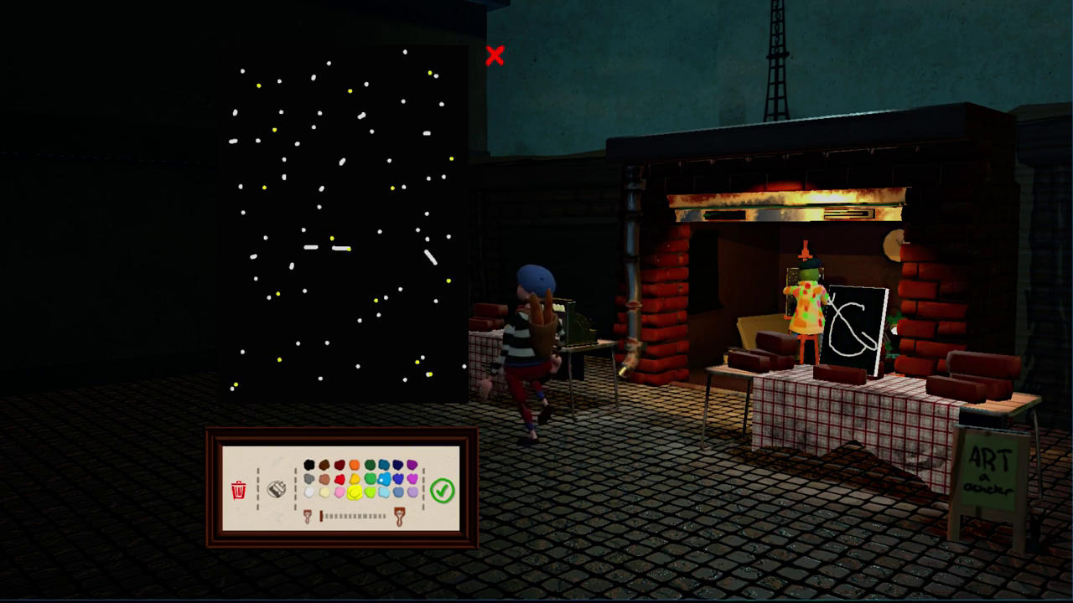
{"action": "left_click", "coordinate": [354, 478]}
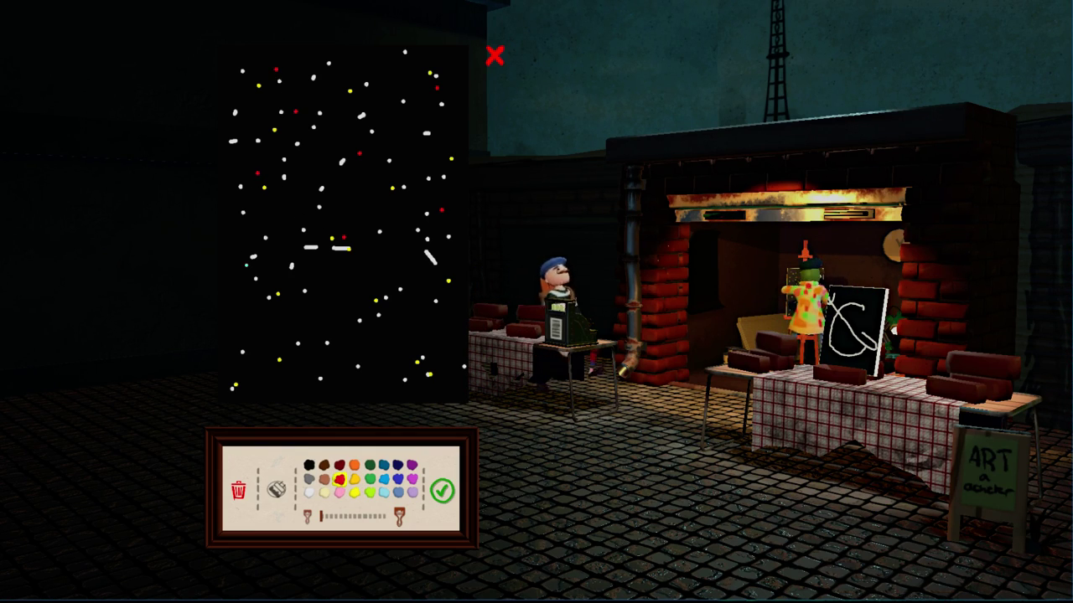
Dot four red specks across the canvas, pick blue, and finish the starry painting
{"action": "left_click", "coordinate": [246, 264]}
{"action": "left_click", "coordinate": [325, 295]}
{"action": "left_click", "coordinate": [278, 346]}
{"action": "left_click", "coordinate": [298, 395]}
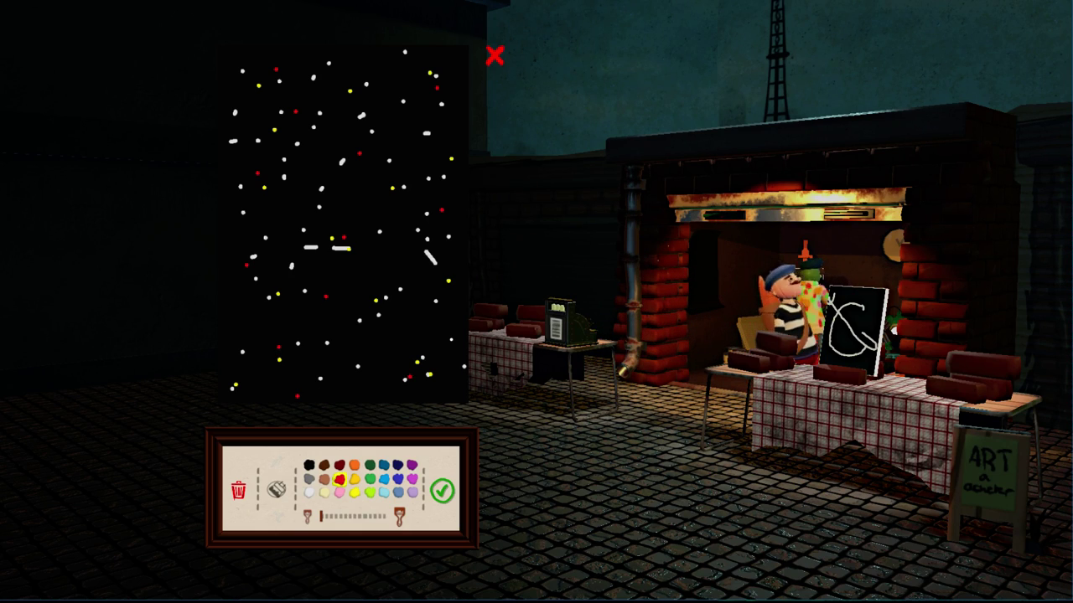
{"action": "left_click", "coordinate": [383, 465]}
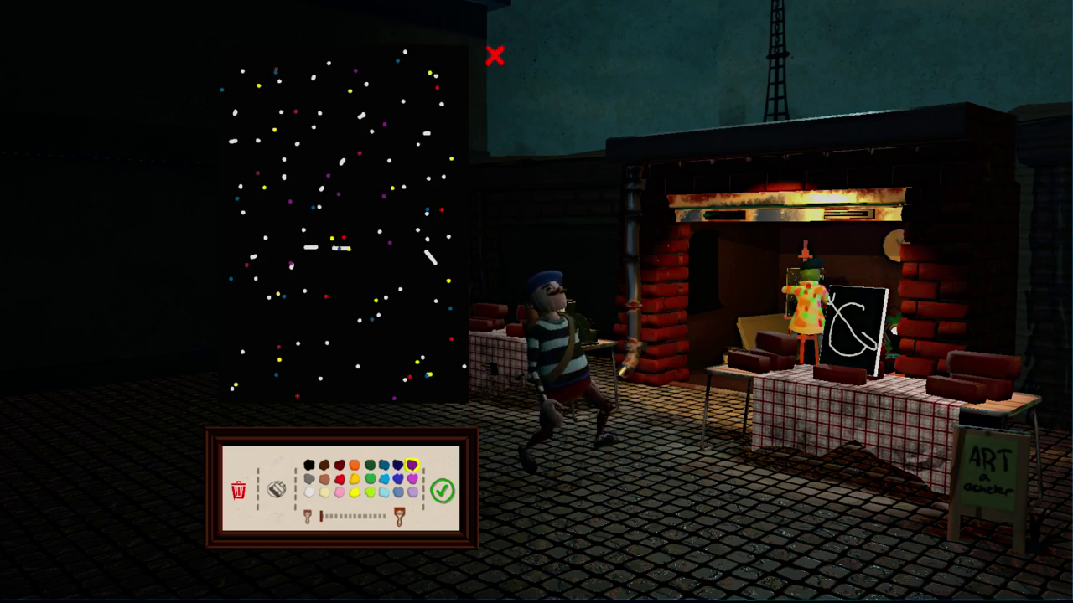
{"action": "left_click", "coordinate": [442, 490]}
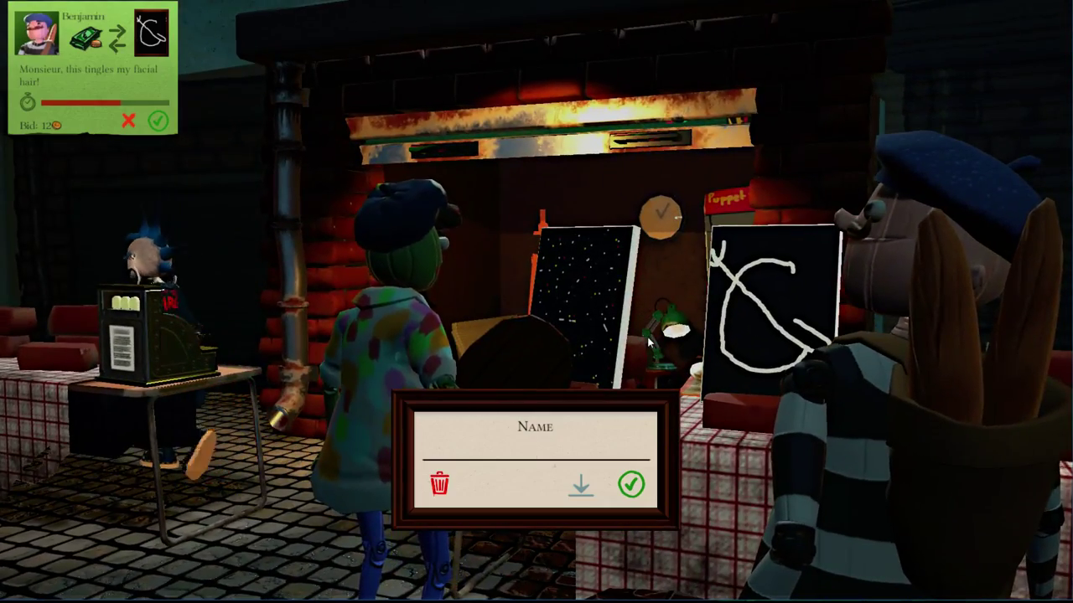
{"action": "type", "text": "Spaaa"}
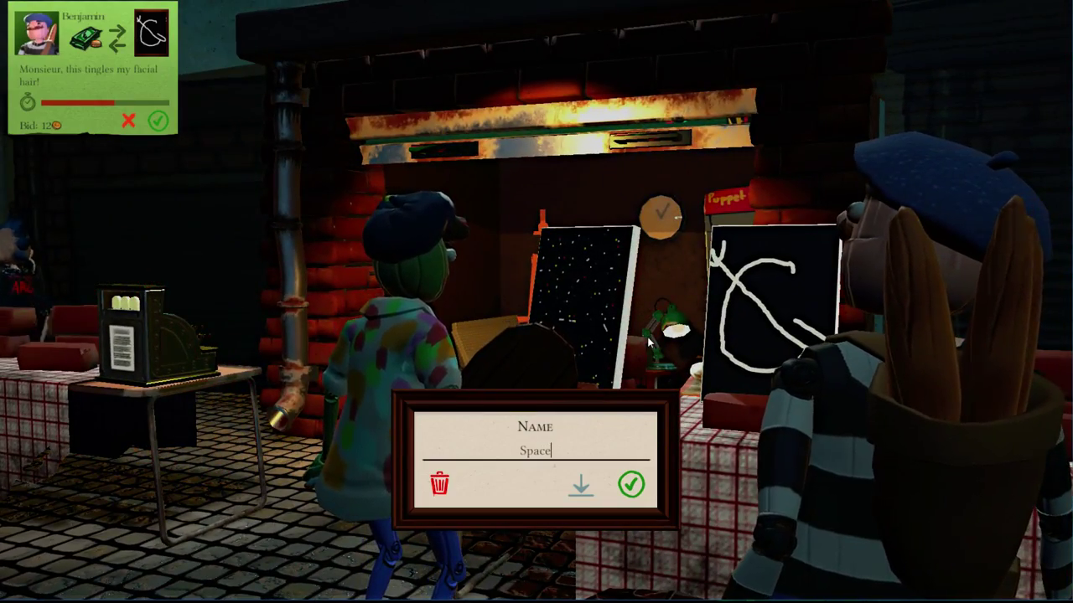
Fix the name typo, confirm the name, and open a fresh canvas
{"action": "key", "text": "BackSpace"}
{"action": "key", "text": "BackSpace"}
{"action": "type", "text": "aaaaaaaaaaa"}
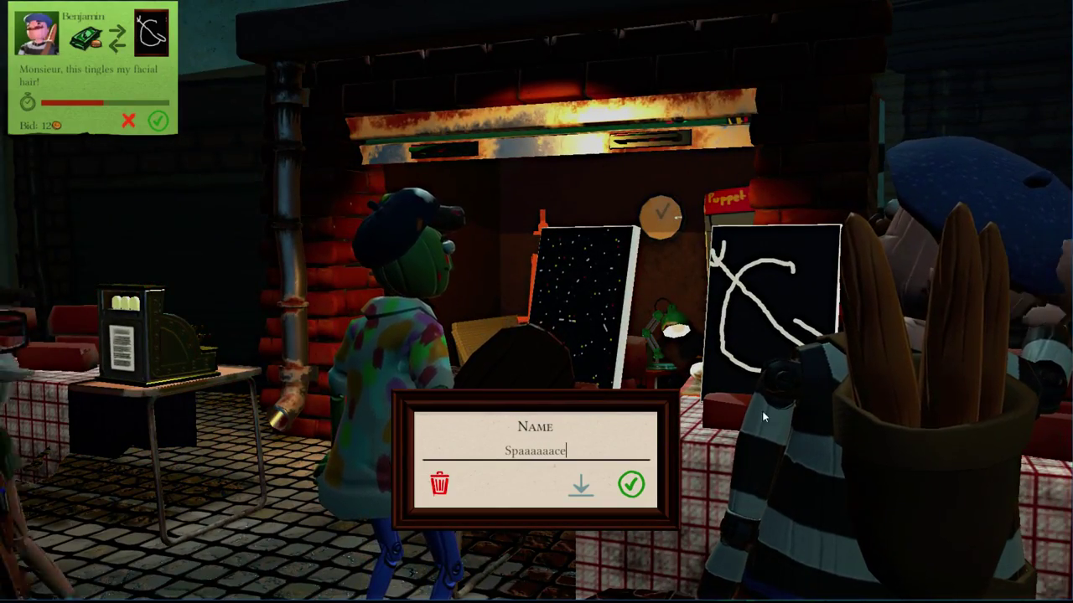
{"action": "left_click", "coordinate": [632, 481]}
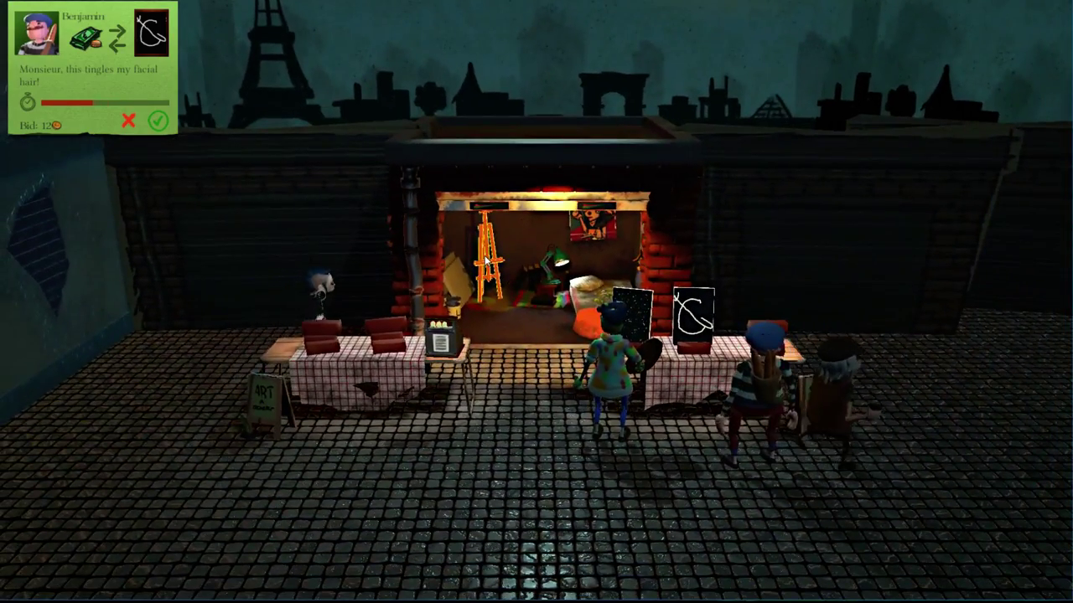
{"action": "left_click", "coordinate": [474, 255]}
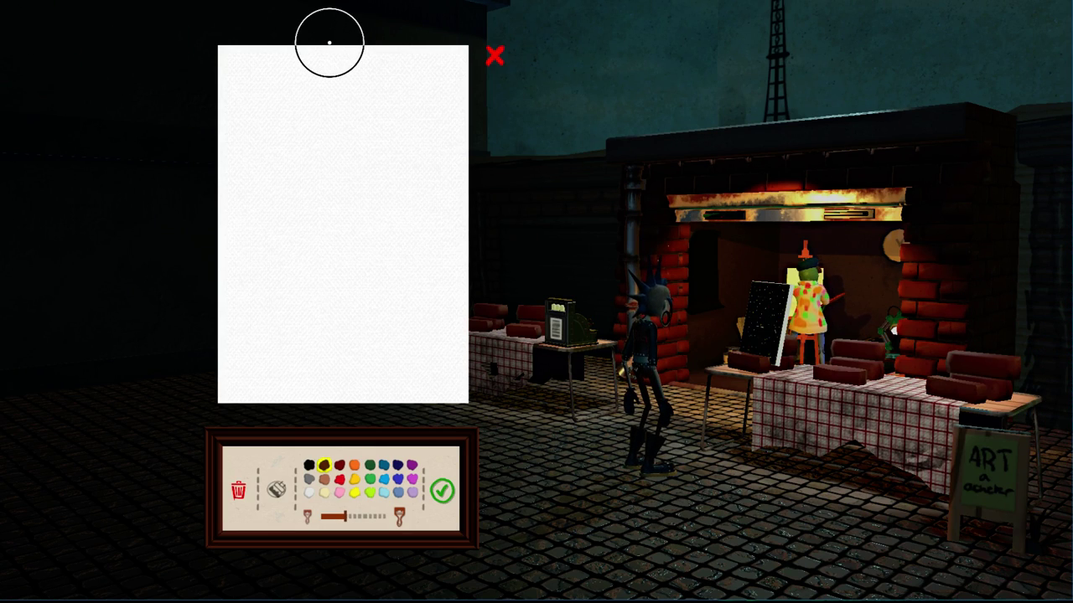
Paint a thick brown trunk down the canvas with a tan strip on its left
{"action": "left_click_drag", "start_coordinate": [334, 41], "coordinate": [337, 93]}
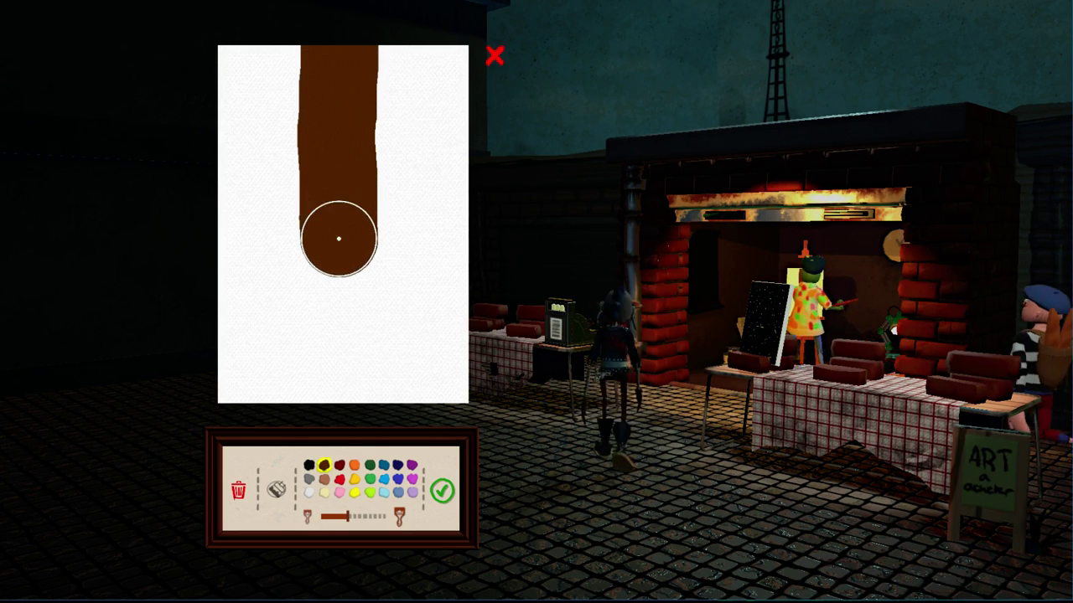
{"action": "mouse_move", "coordinate": [335, 144]}
{"action": "left_mouse_down"}
{"action": "mouse_move", "coordinate": [344, 414]}
{"action": "mouse_move", "coordinate": [324, 175]}
{"action": "mouse_move", "coordinate": [330, 29]}
{"action": "mouse_move", "coordinate": [343, 175]}
{"action": "left_mouse_up"}
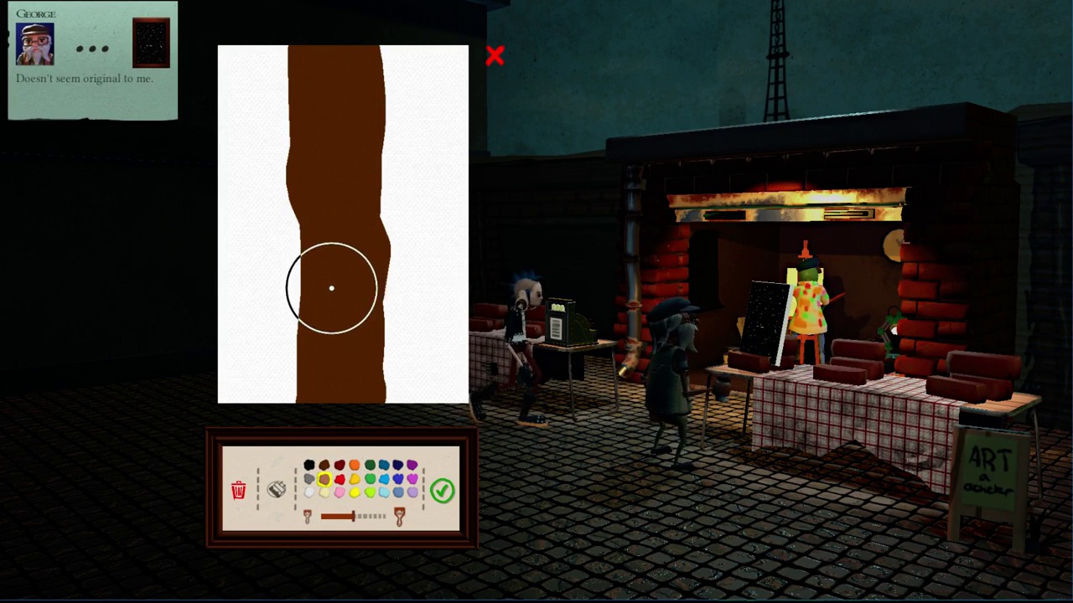
{"action": "scroll", "coordinate": [331, 287], "scroll_direction": "down", "scroll_amount": 3}
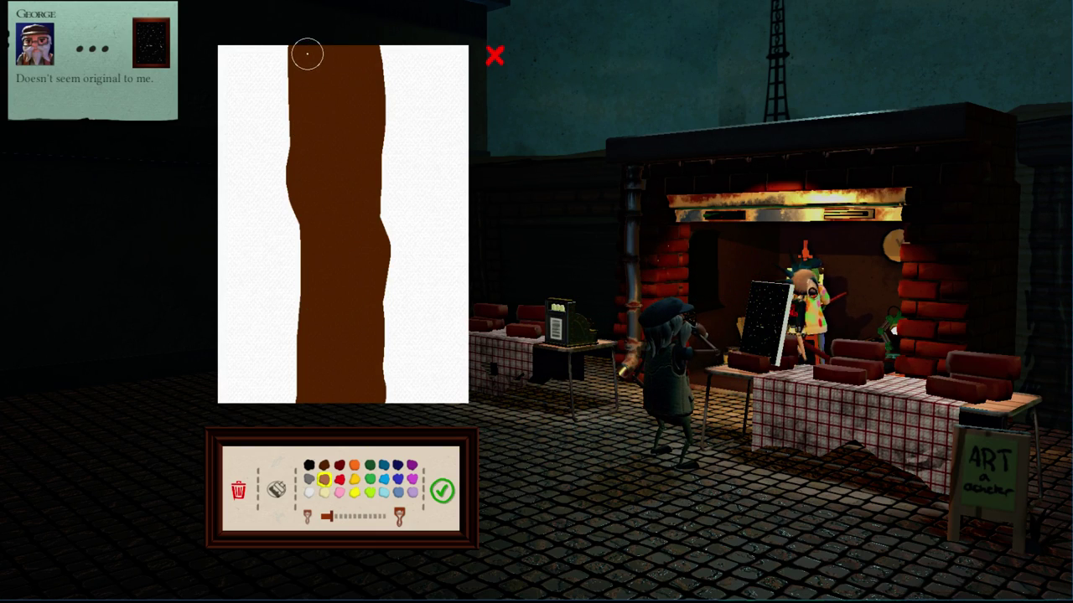
{"action": "left_click_drag", "start_coordinate": [302, 58], "coordinate": [302, 188]}
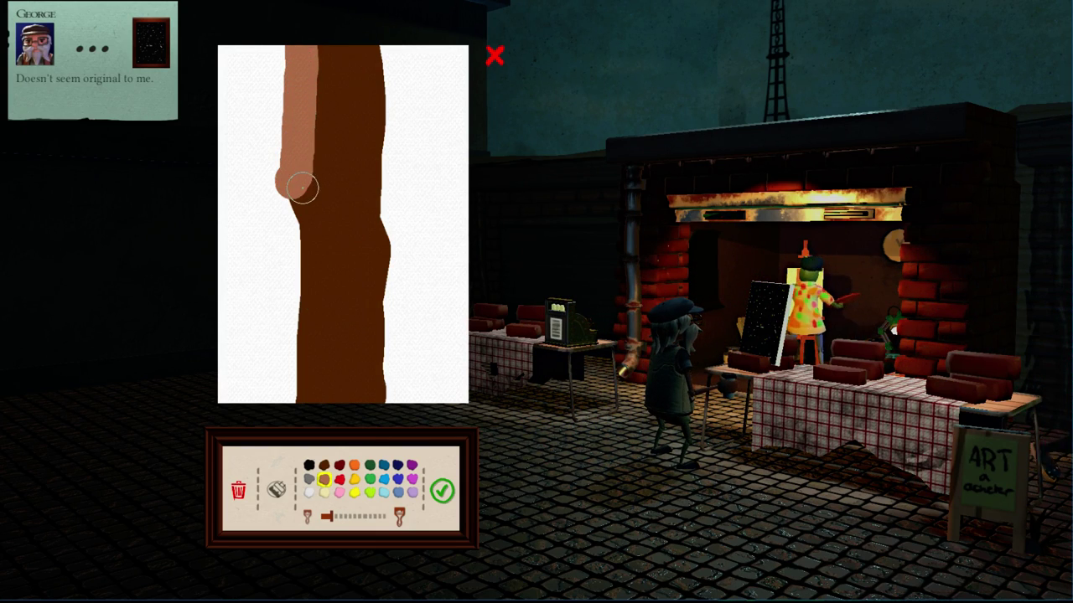
{"action": "left_click_drag", "start_coordinate": [316, 290], "coordinate": [309, 346]}
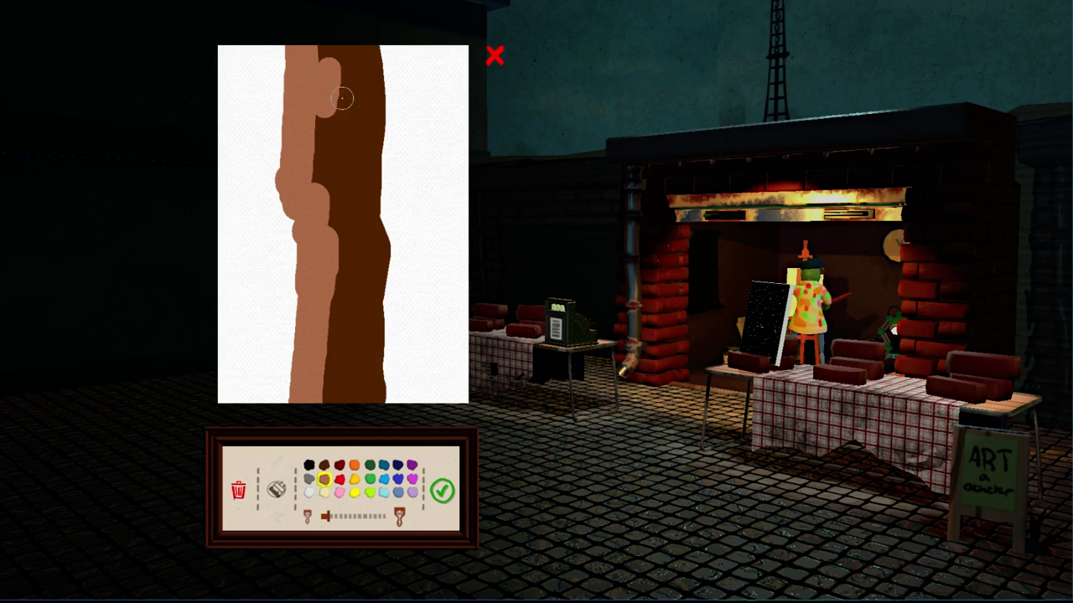
{"action": "left_click", "coordinate": [329, 165]}
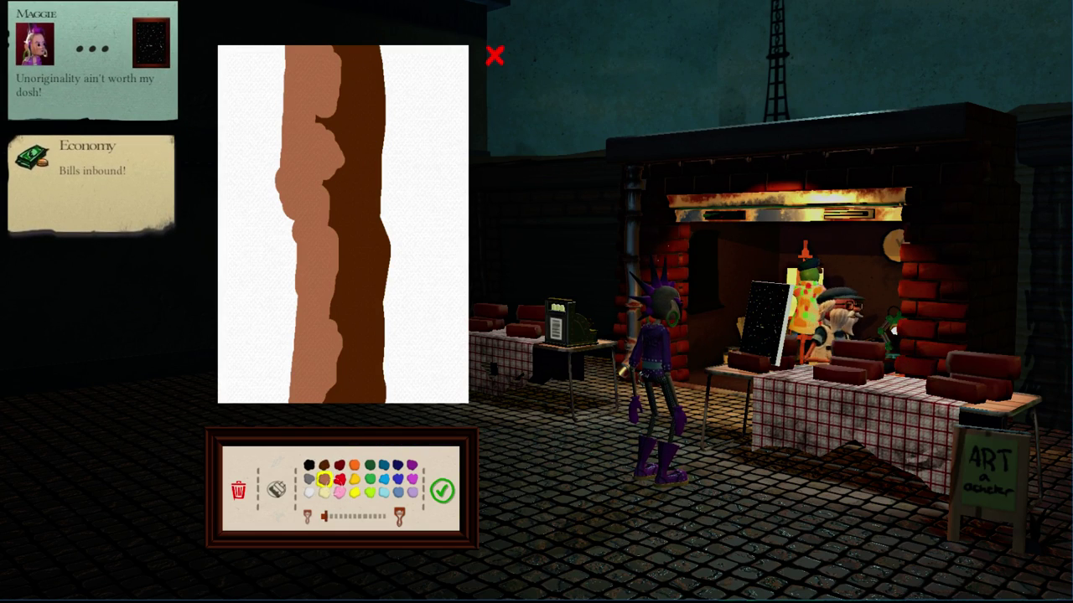
{"action": "left_click", "coordinate": [323, 465]}
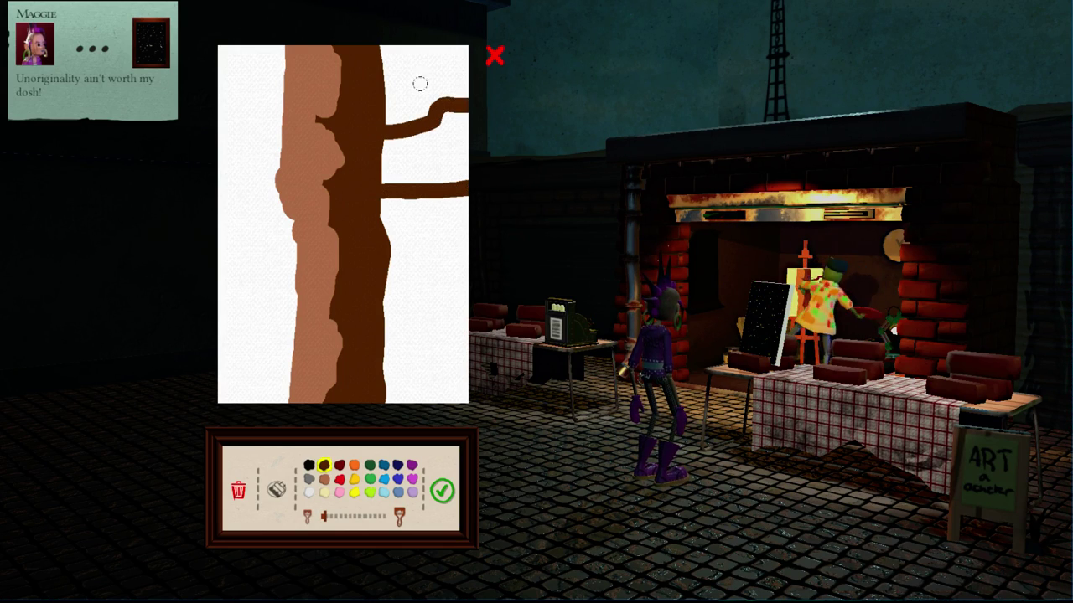
Paint four dark-brown branches left and right, plus a dark-green leaf dab at upper right
{"action": "left_click_drag", "start_coordinate": [383, 80], "coordinate": [419, 47]}
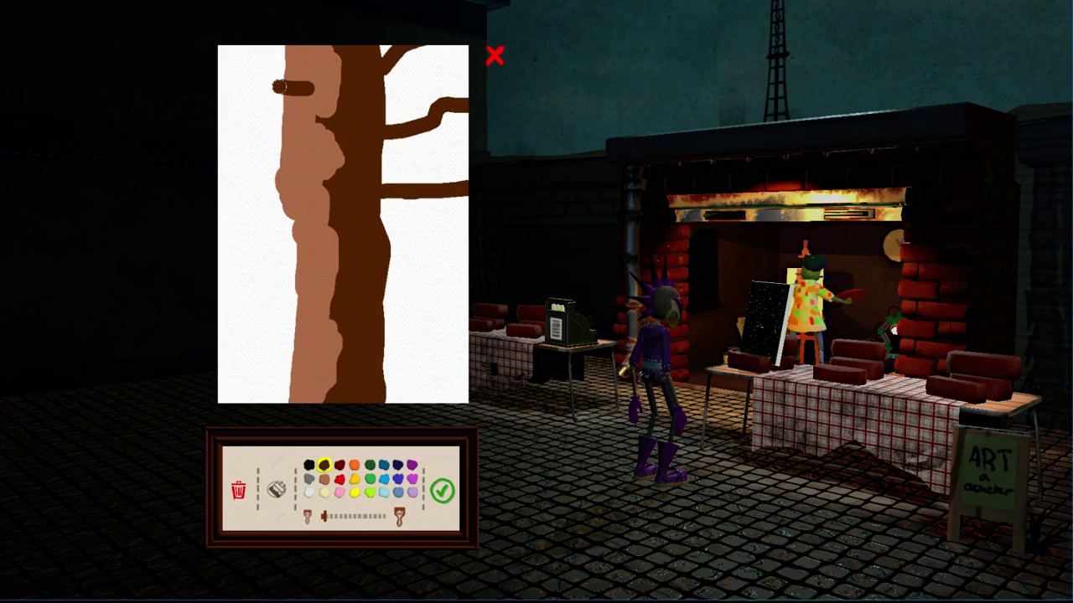
{"action": "left_click_drag", "start_coordinate": [280, 86], "coordinate": [221, 74]}
{"action": "left_click_drag", "start_coordinate": [310, 186], "coordinate": [214, 186]}
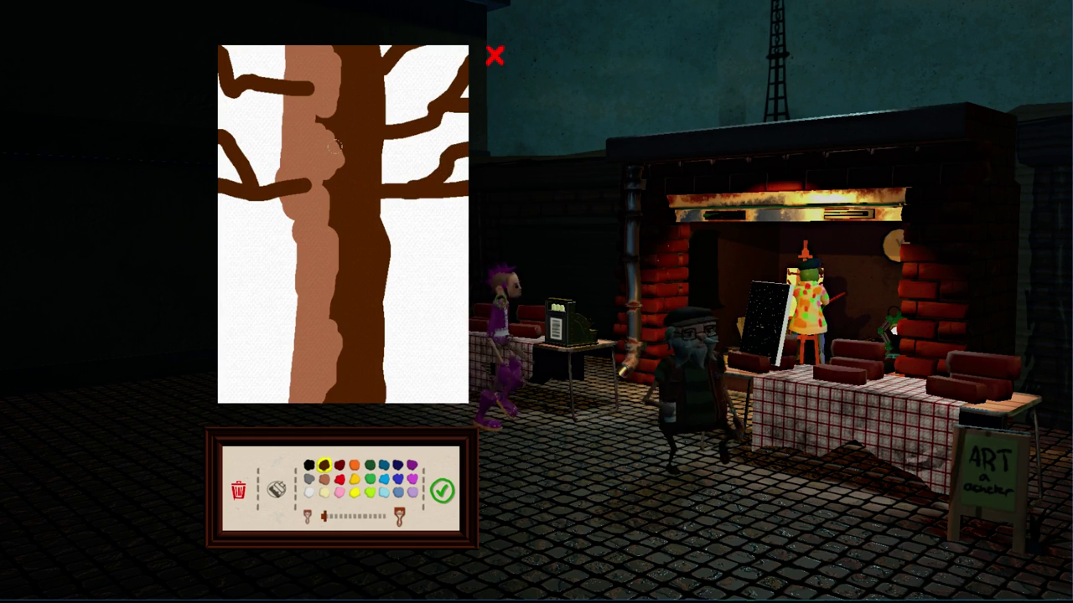
{"action": "left_click_drag", "start_coordinate": [340, 141], "coordinate": [201, 113]}
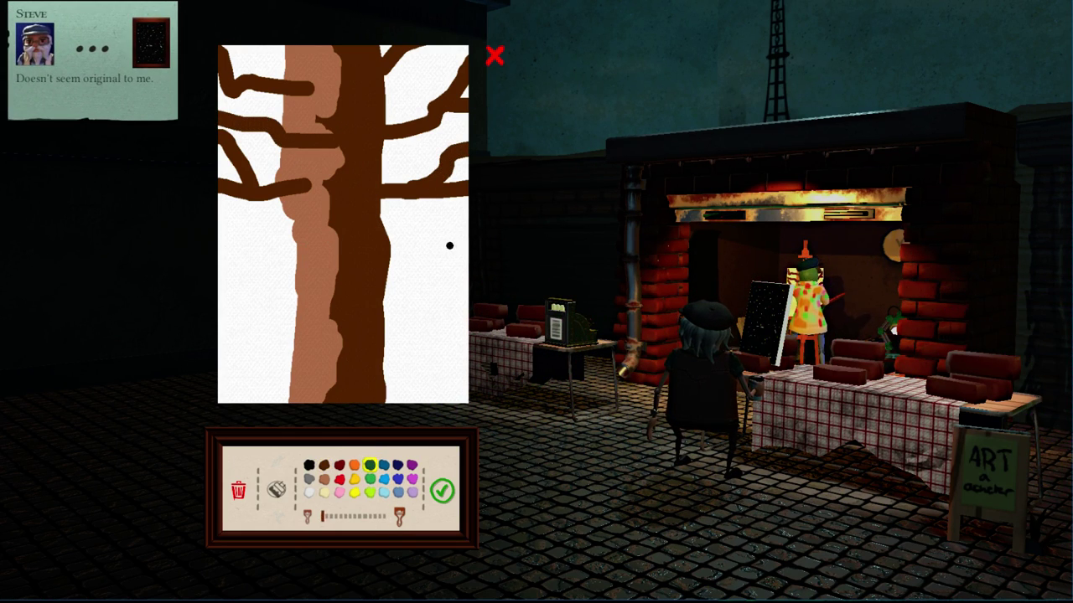
{"action": "left_click", "coordinate": [388, 66]}
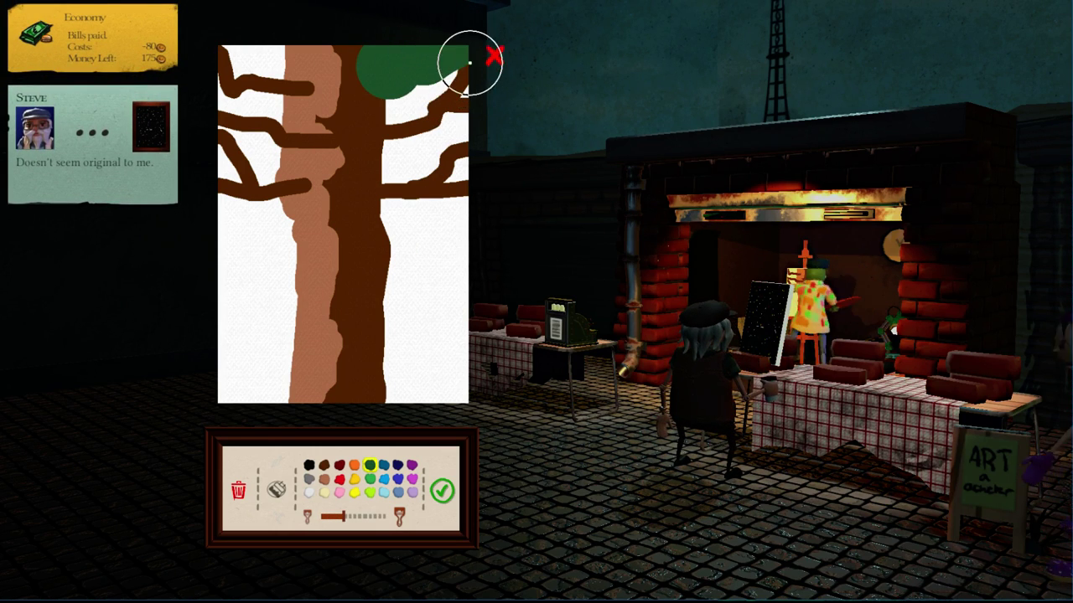
Layer dark- and light-green foliage over the treetop and left edge, then finish the painting
{"action": "mouse_move", "coordinate": [439, 110]}
{"action": "left_mouse_down"}
{"action": "mouse_move", "coordinate": [394, 140]}
{"action": "mouse_move", "coordinate": [384, 191]}
{"action": "left_mouse_up"}
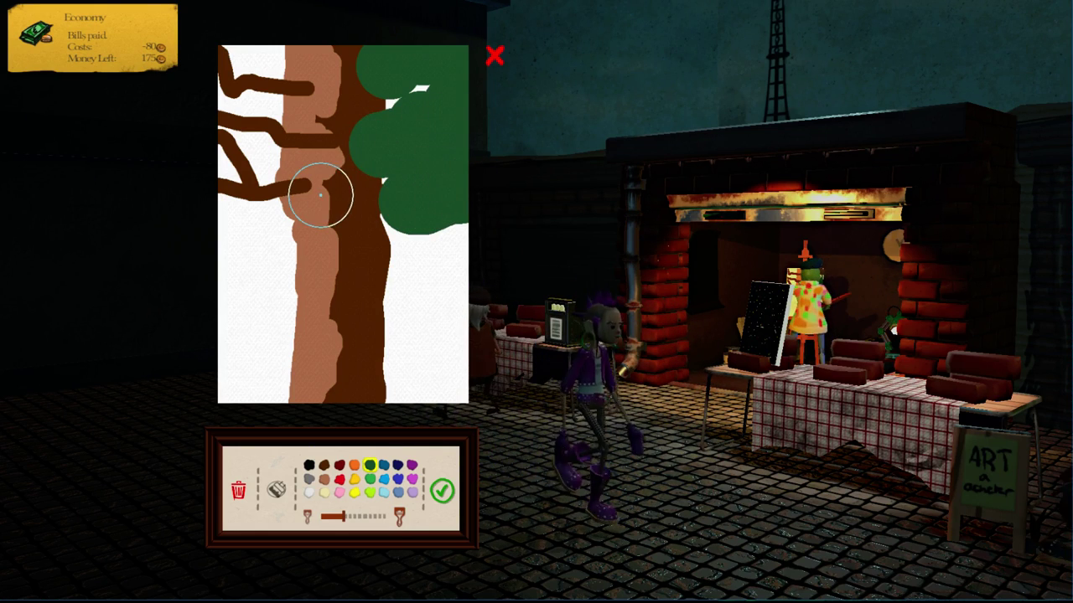
{"action": "mouse_move", "coordinate": [280, 209]}
{"action": "left_mouse_down"}
{"action": "mouse_move", "coordinate": [193, 210]}
{"action": "mouse_move", "coordinate": [270, 90]}
{"action": "mouse_move", "coordinate": [234, 48]}
{"action": "left_mouse_up"}
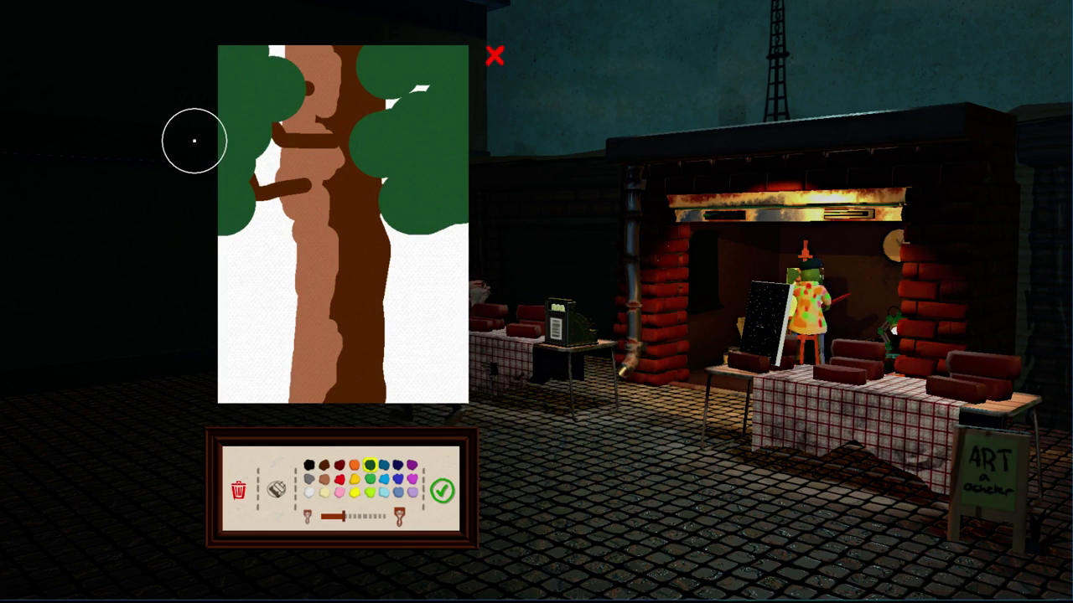
{"action": "left_click_drag", "start_coordinate": [258, 151], "coordinate": [261, 172]}
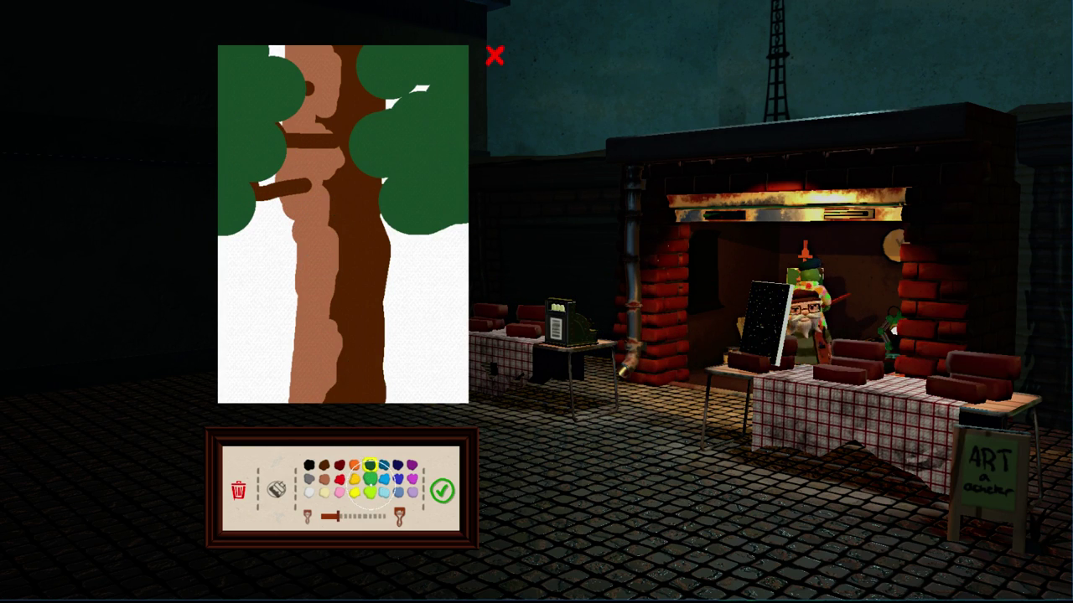
{"action": "left_click_drag", "start_coordinate": [323, 79], "coordinate": [450, 48]}
{"action": "left_click_drag", "start_coordinate": [429, 141], "coordinate": [452, 130]}
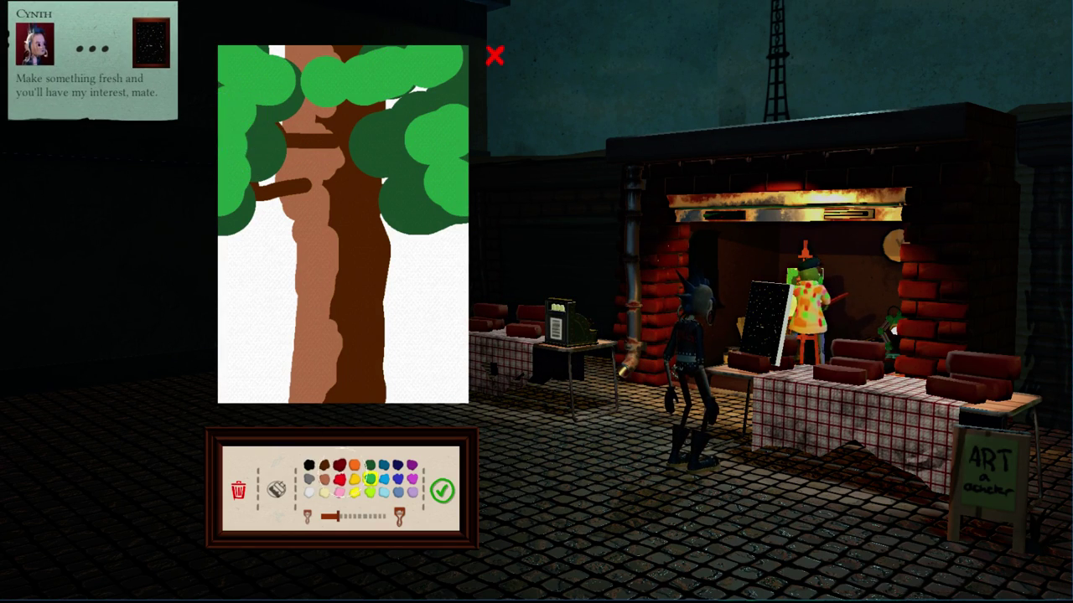
{"action": "left_click", "coordinate": [370, 465]}
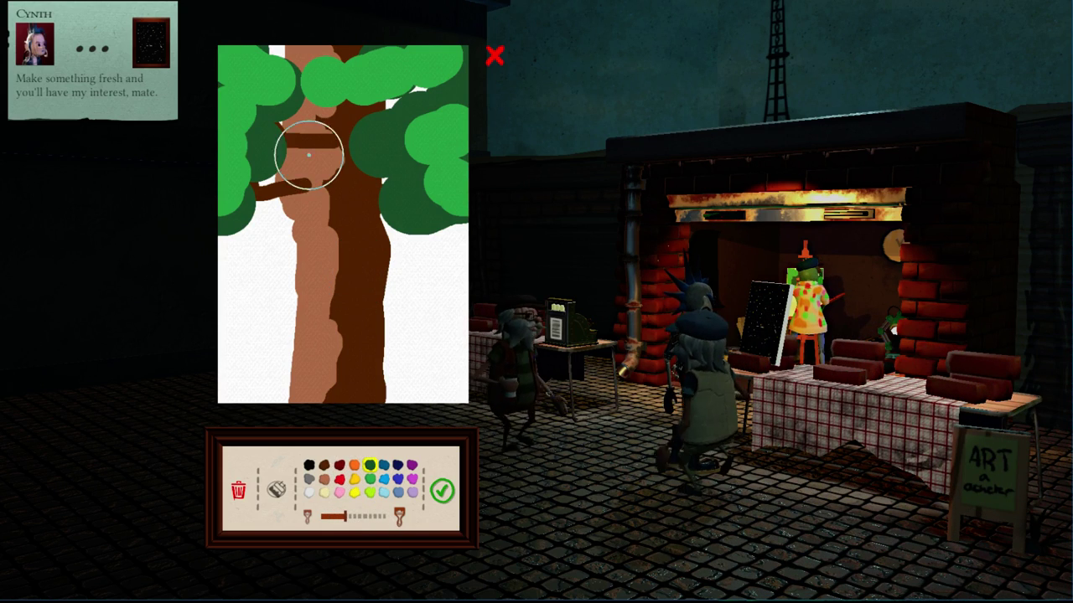
{"action": "mouse_move", "coordinate": [308, 155]}
{"action": "left_mouse_down"}
{"action": "mouse_move", "coordinate": [282, 89]}
{"action": "mouse_move", "coordinate": [315, 50]}
{"action": "left_mouse_up"}
{"action": "scroll", "coordinate": [282, 89], "scroll_direction": "down", "scroll_amount": 3}
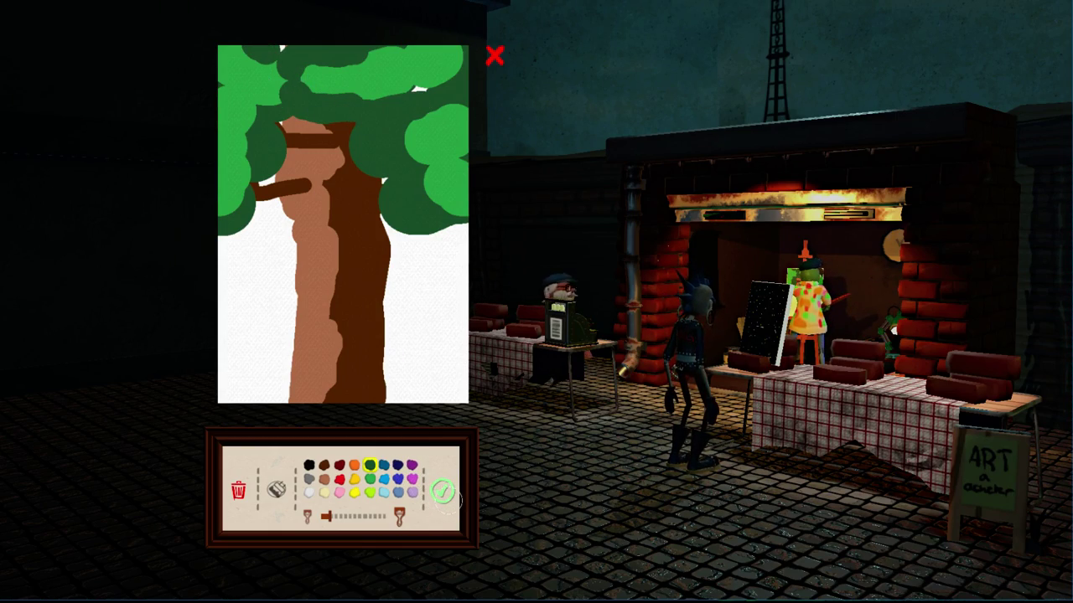
{"action": "left_click", "coordinate": [443, 493]}
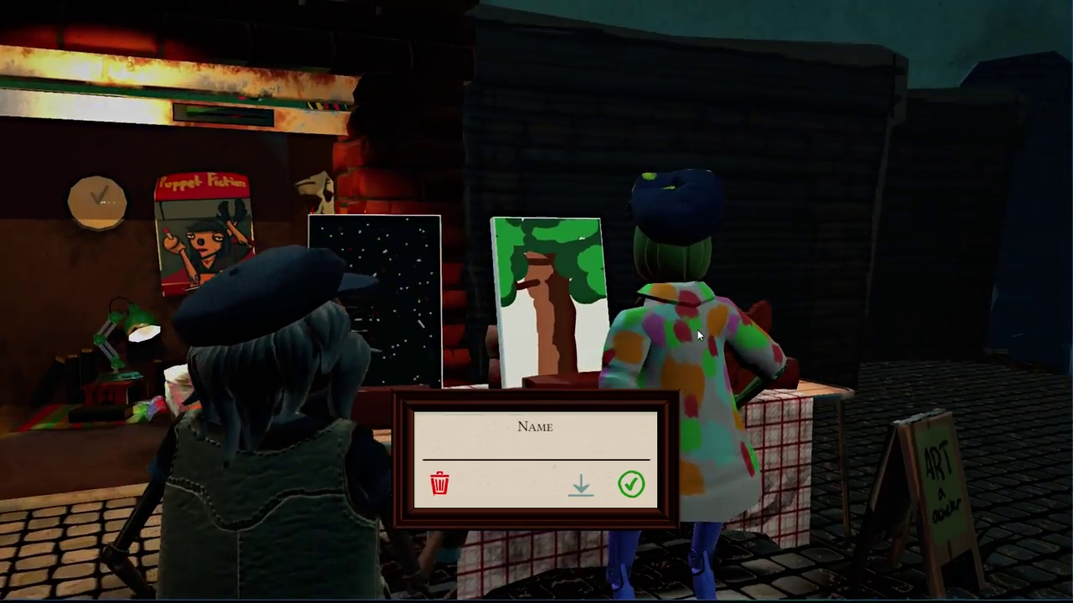
{"action": "type", "text": "Ttr"}
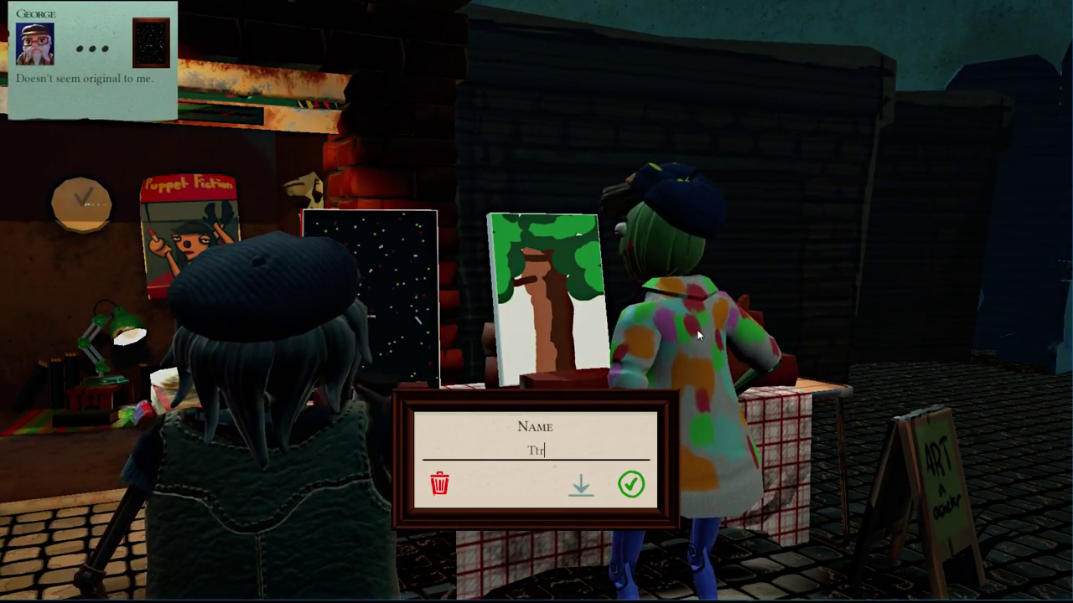
Fix the typo so the name reads 'Tree', then start a new canvas
{"action": "key", "text": "BackSpace"}
{"action": "key", "text": "BackSpace"}
{"action": "type", "text": "ree"}
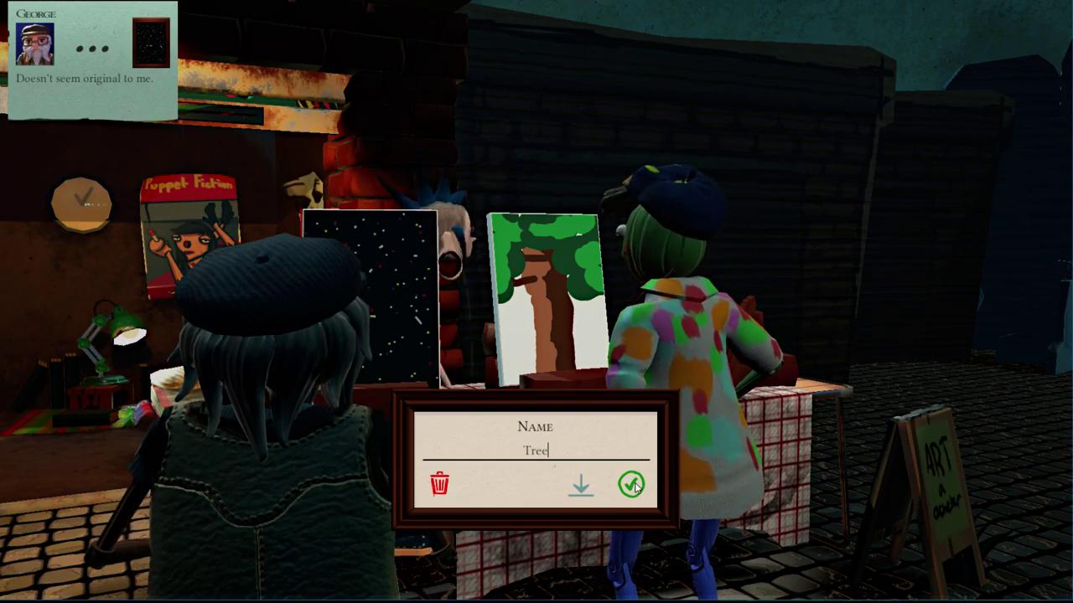
{"action": "left_click", "coordinate": [632, 485]}
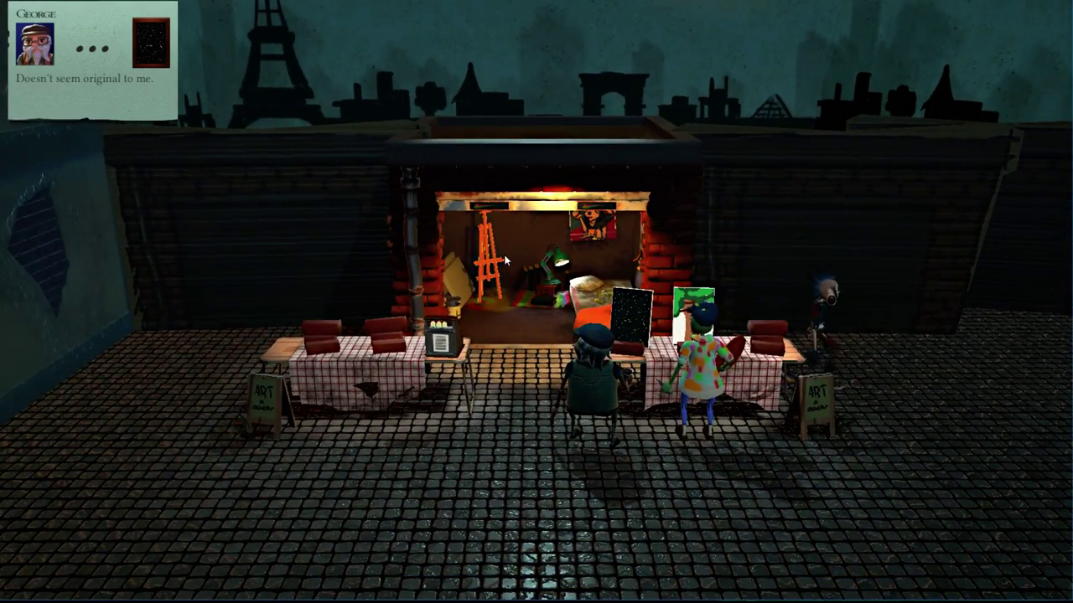
{"action": "left_click", "coordinate": [505, 260]}
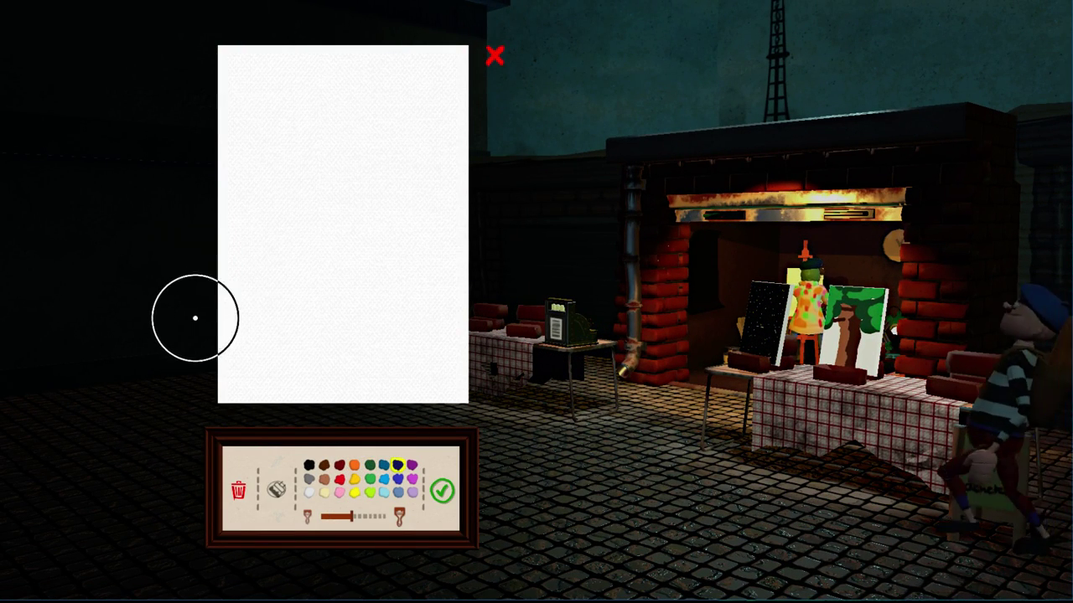
Paint navy hills across the lower canvas and accept George's 33€ bid for Tree
{"action": "mouse_move", "coordinate": [201, 314]}
{"action": "left_mouse_down"}
{"action": "mouse_move", "coordinate": [335, 211]}
{"action": "mouse_move", "coordinate": [471, 287]}
{"action": "mouse_move", "coordinate": [338, 313]}
{"action": "mouse_move", "coordinate": [221, 398]}
{"action": "mouse_move", "coordinate": [491, 354]}
{"action": "mouse_move", "coordinate": [394, 296]}
{"action": "mouse_move", "coordinate": [414, 240]}
{"action": "mouse_move", "coordinate": [503, 181]}
{"action": "left_mouse_up"}
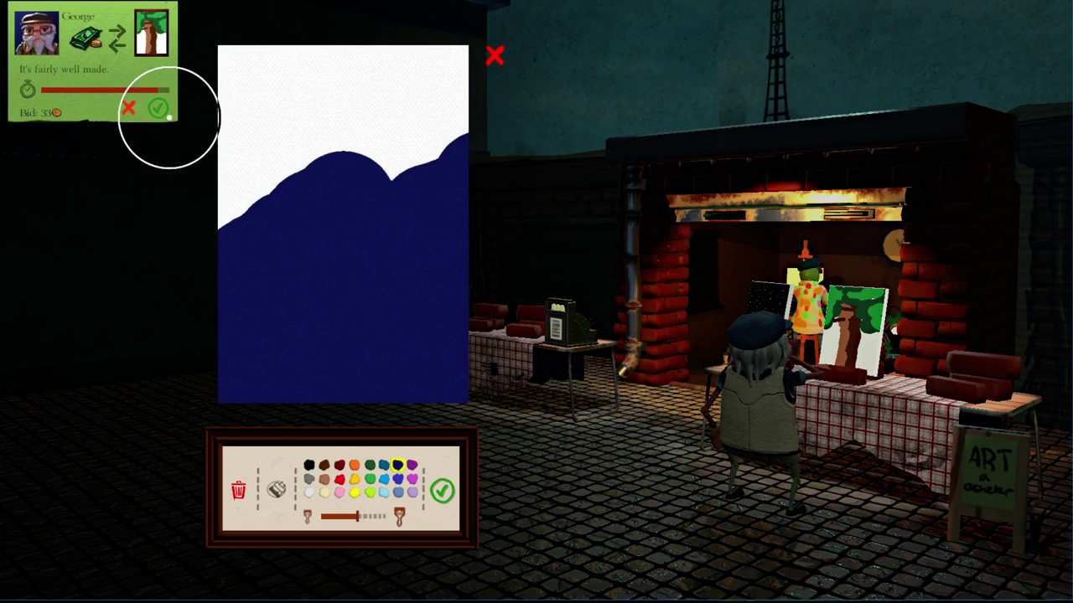
{"action": "left_click", "coordinate": [157, 107]}
{"action": "mouse_move", "coordinate": [328, 208]}
{"action": "left_mouse_down"}
{"action": "mouse_move", "coordinate": [338, 187]}
{"action": "mouse_move", "coordinate": [251, 258]}
{"action": "mouse_move", "coordinate": [385, 204]}
{"action": "left_mouse_up"}
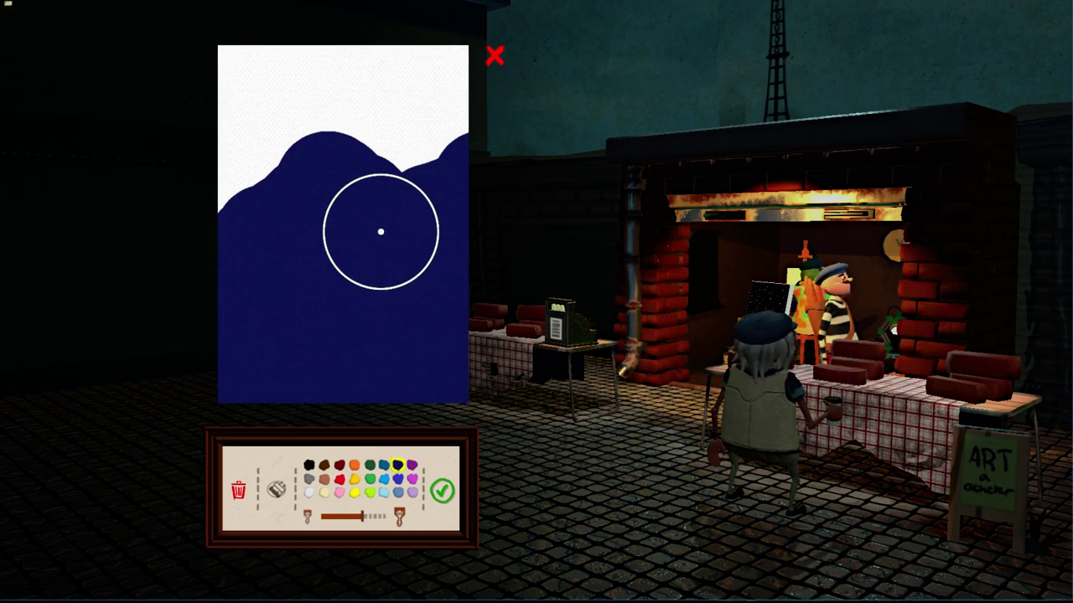
{"action": "scroll", "coordinate": [377, 201], "scroll_direction": "down", "scroll_amount": 3}
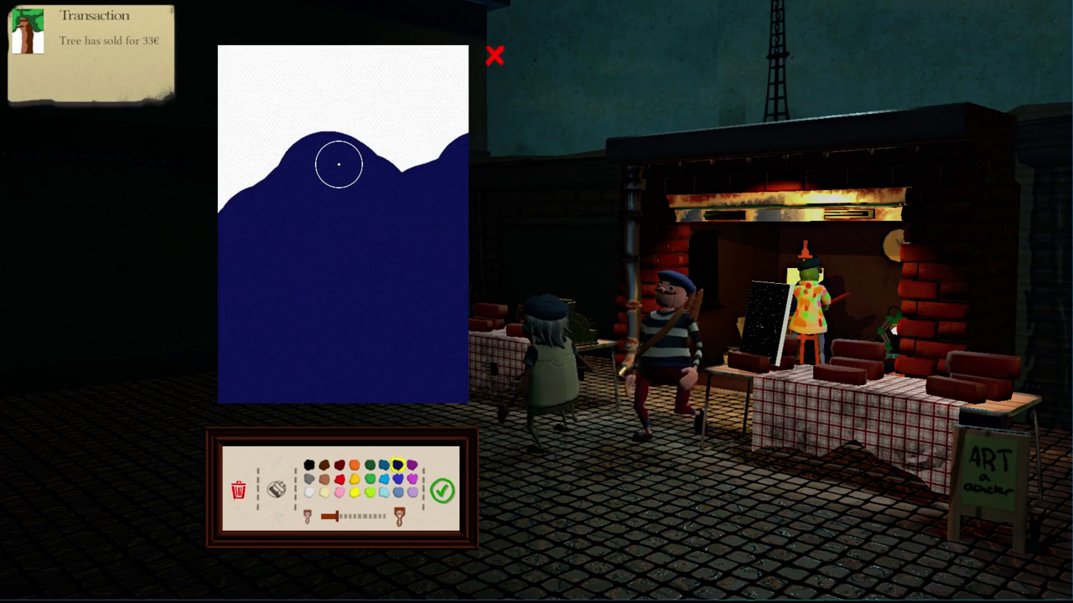
{"action": "mouse_move", "coordinate": [343, 160]}
{"action": "left_mouse_down"}
{"action": "mouse_move", "coordinate": [328, 144]}
{"action": "mouse_move", "coordinate": [318, 162]}
{"action": "left_mouse_up"}
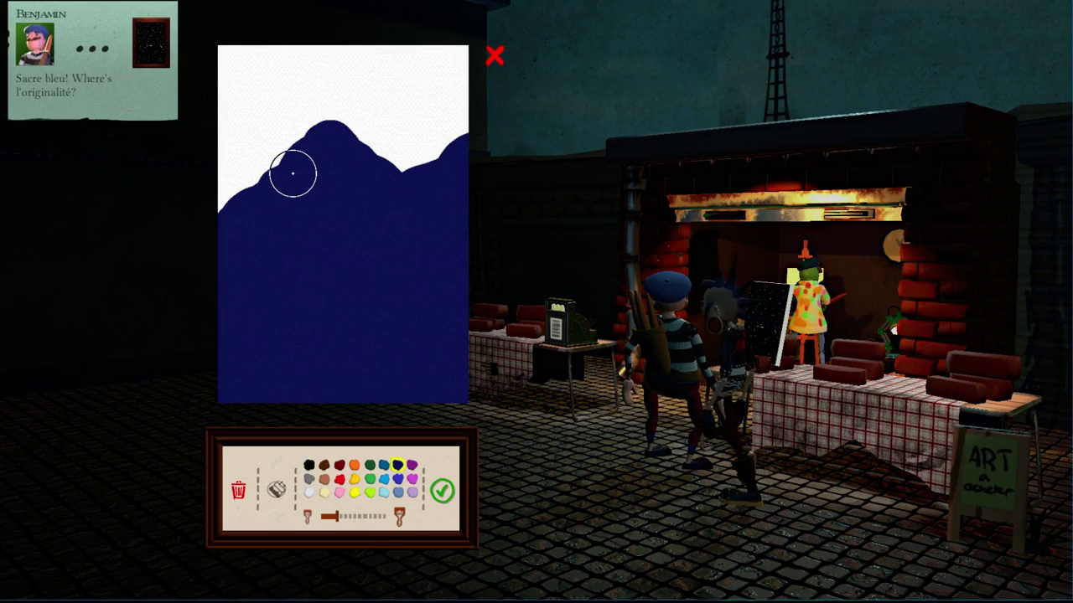
{"action": "left_click_drag", "start_coordinate": [298, 179], "coordinate": [215, 232]}
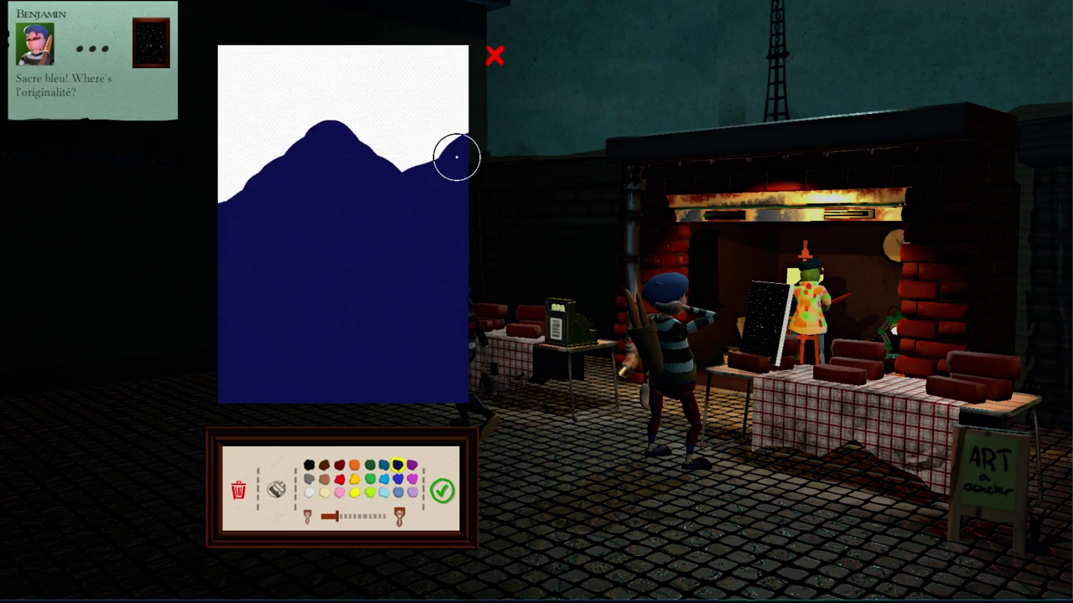
{"action": "left_click_drag", "start_coordinate": [455, 158], "coordinate": [484, 124]}
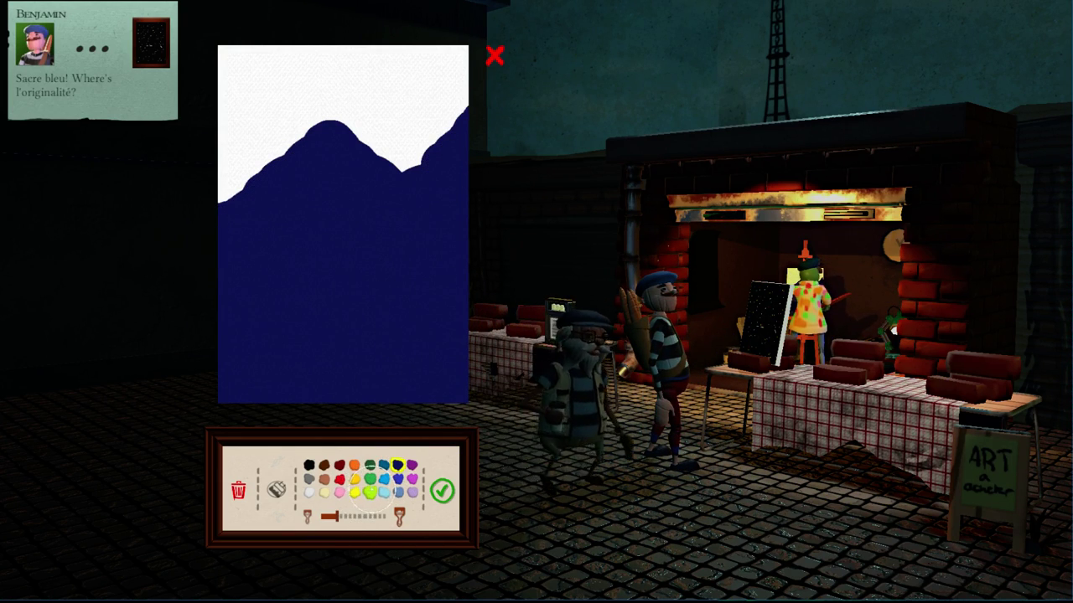
Add a yellow sun top-left, extend the blue mountain right, and paint green grass below
{"action": "left_click", "coordinate": [355, 493]}
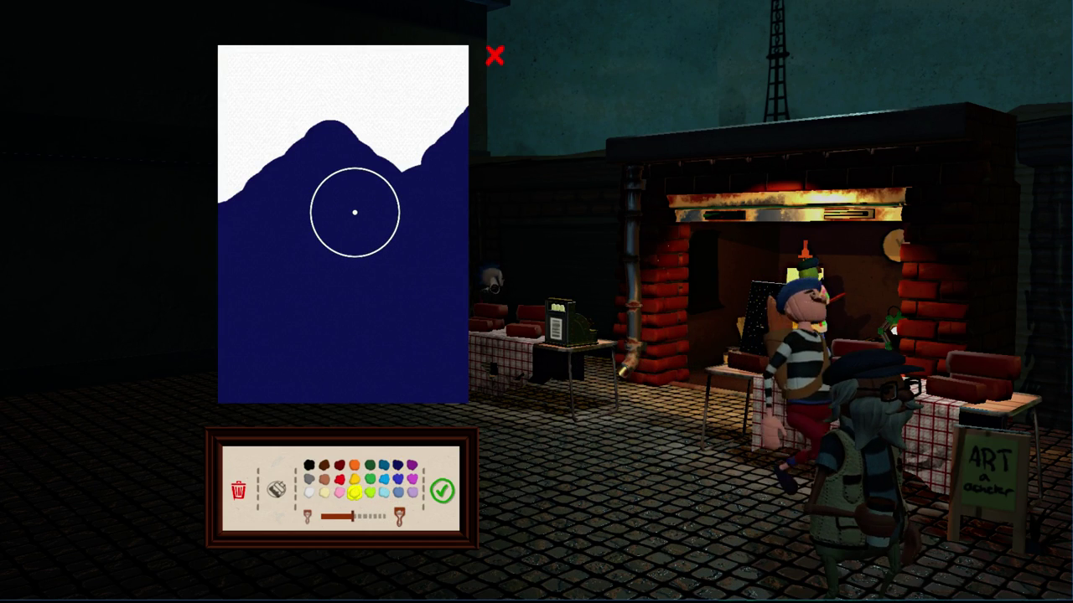
{"action": "scroll", "coordinate": [354, 212], "scroll_direction": "up", "scroll_amount": 2}
{"action": "scroll", "coordinate": [192, 91], "scroll_direction": "up", "scroll_amount": 1}
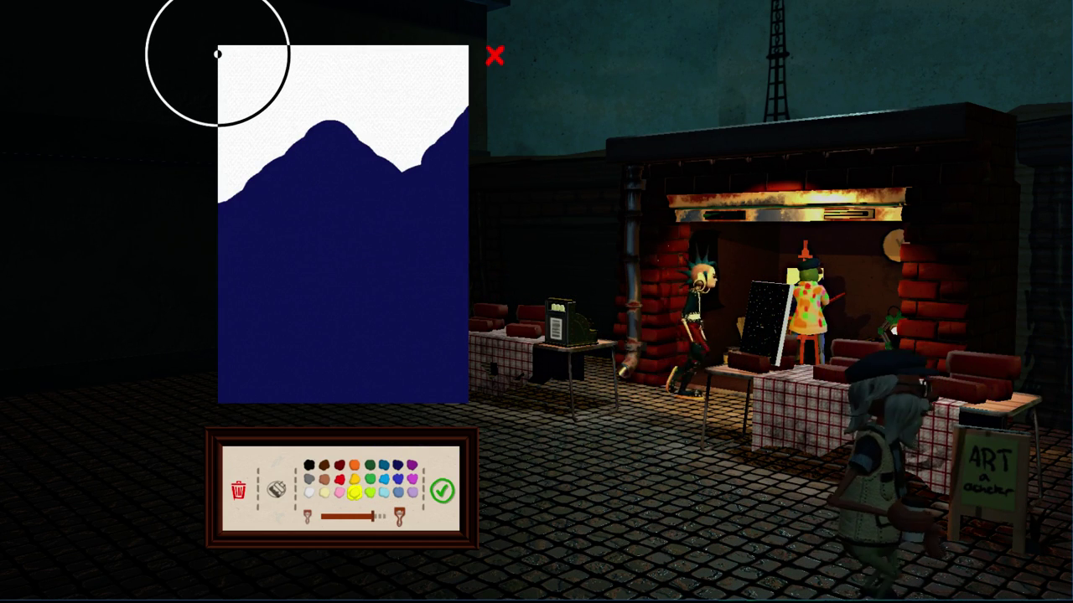
{"action": "left_click", "coordinate": [219, 53]}
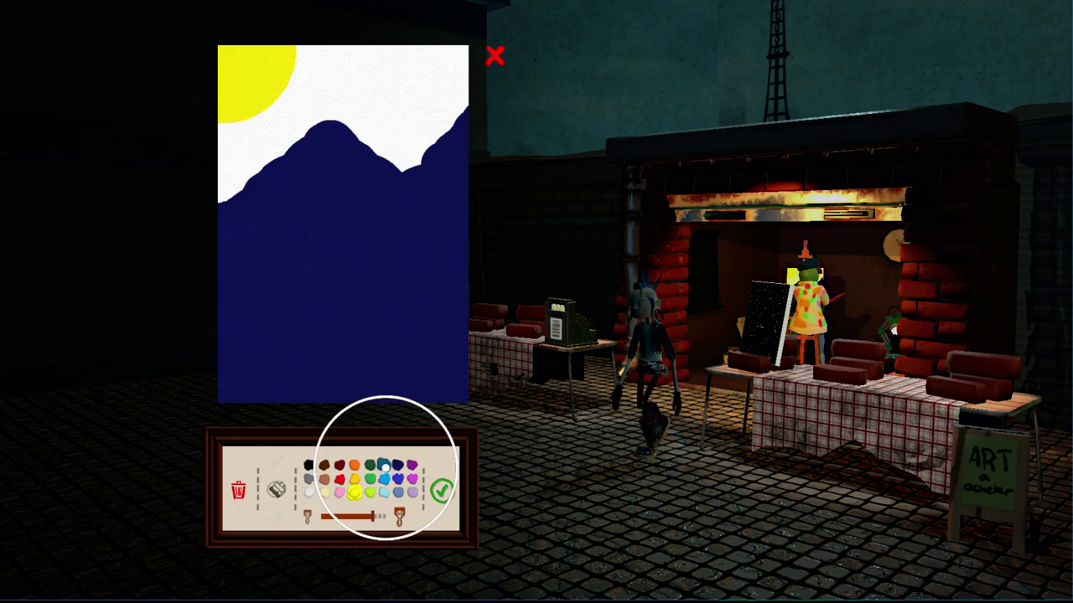
{"action": "left_click", "coordinate": [397, 479]}
{"action": "scroll", "coordinate": [351, 183], "scroll_direction": "down", "scroll_amount": 2}
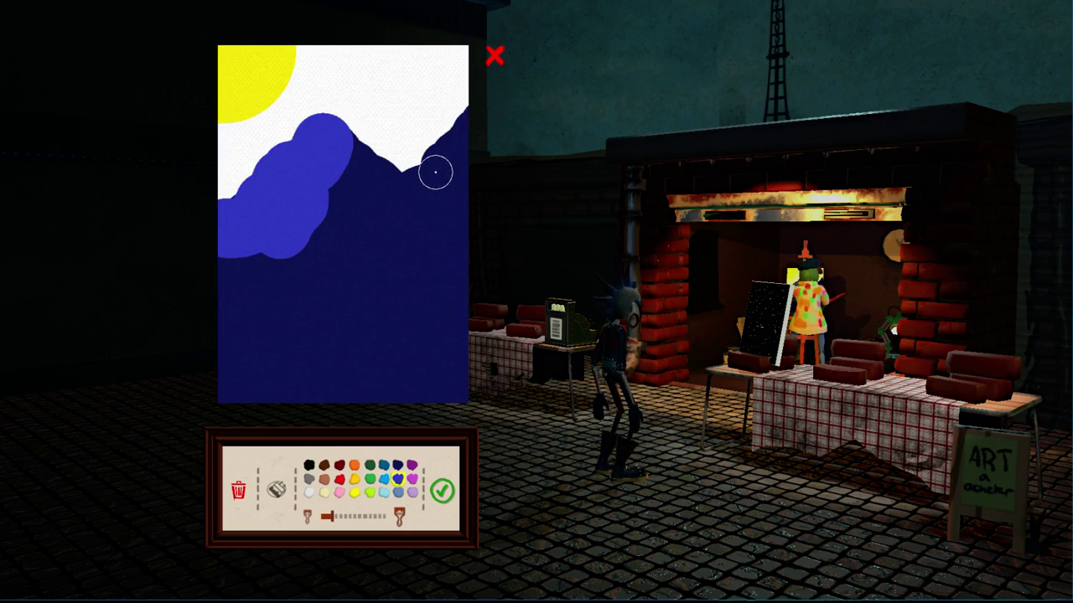
{"action": "mouse_move", "coordinate": [432, 167]}
{"action": "left_mouse_down"}
{"action": "mouse_move", "coordinate": [472, 120]}
{"action": "mouse_move", "coordinate": [438, 180]}
{"action": "mouse_move", "coordinate": [424, 184]}
{"action": "left_mouse_up"}
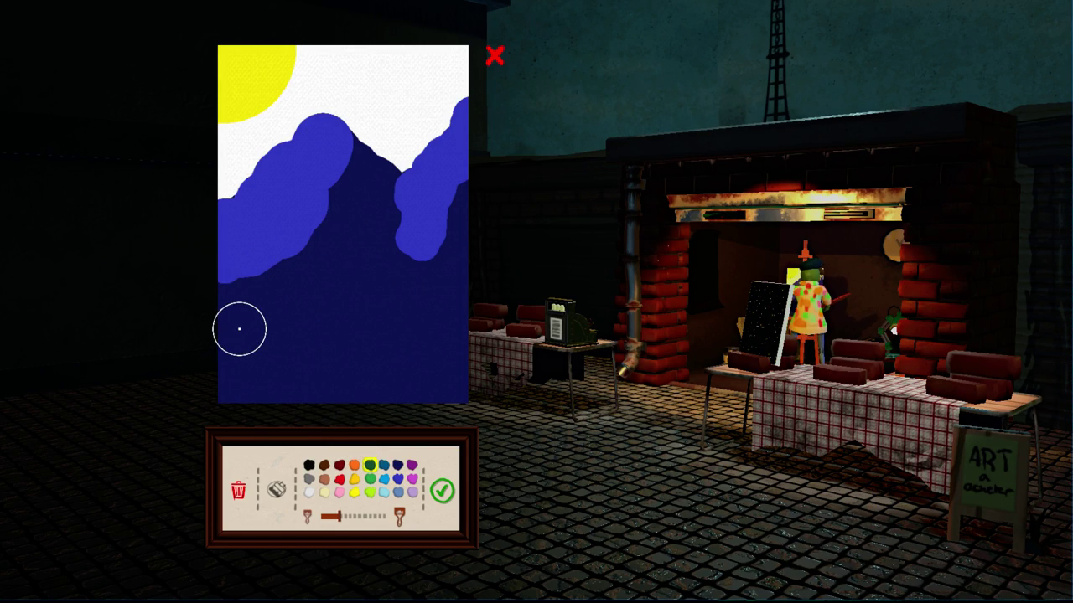
{"action": "mouse_move", "coordinate": [239, 329]}
{"action": "left_mouse_down"}
{"action": "mouse_move", "coordinate": [410, 350]}
{"action": "mouse_move", "coordinate": [182, 350]}
{"action": "mouse_move", "coordinate": [485, 373]}
{"action": "left_mouse_up"}
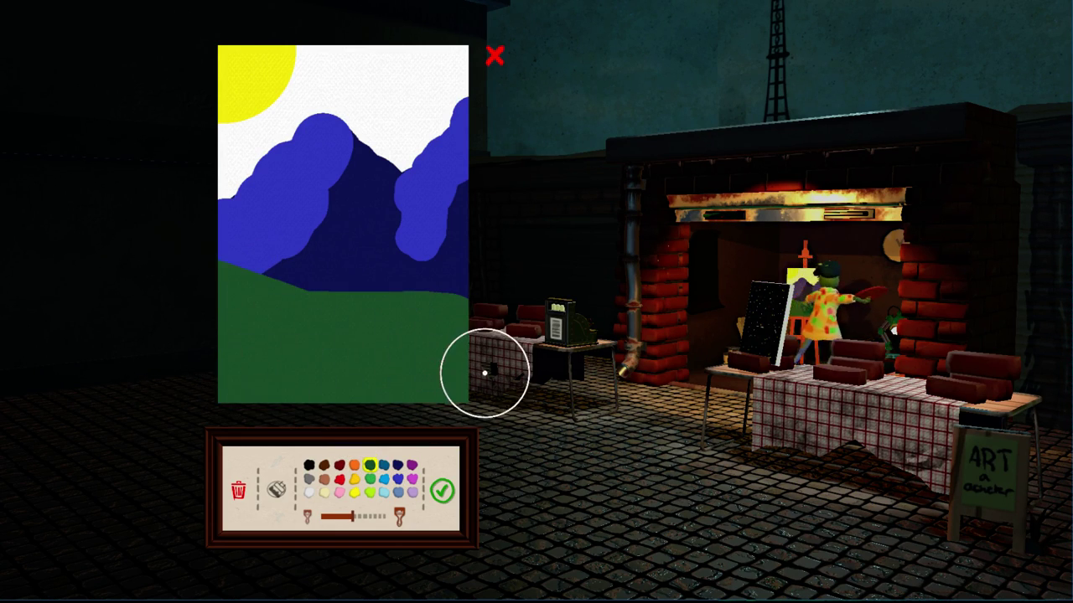
Extend the green field and paint five brown tree trunks across it
{"action": "left_click_drag", "start_coordinate": [484, 268], "coordinate": [269, 356]}
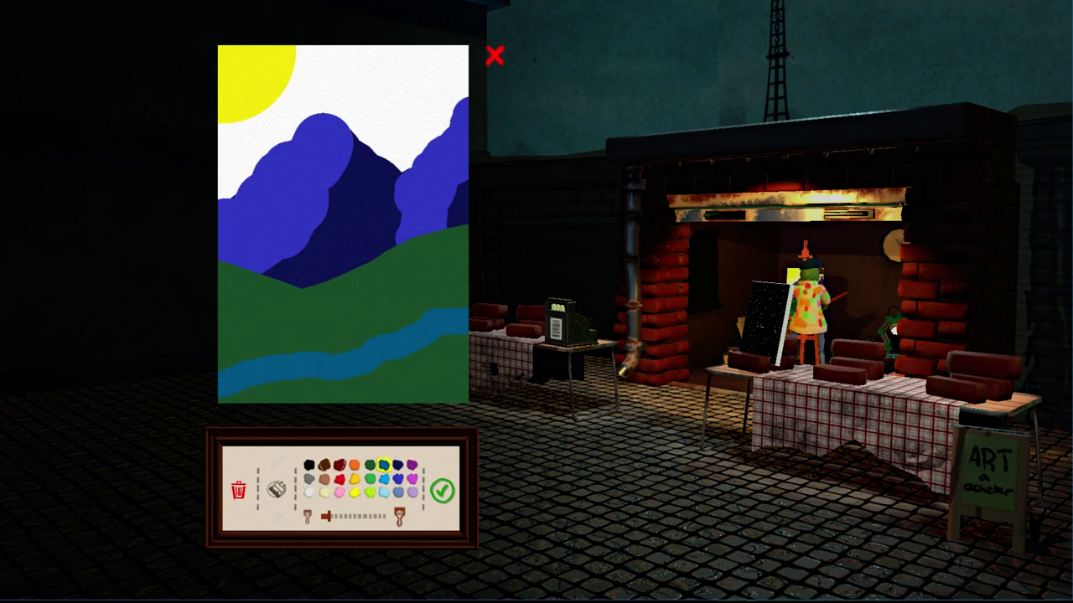
{"action": "scroll", "coordinate": [297, 378], "scroll_direction": "down", "scroll_amount": 3}
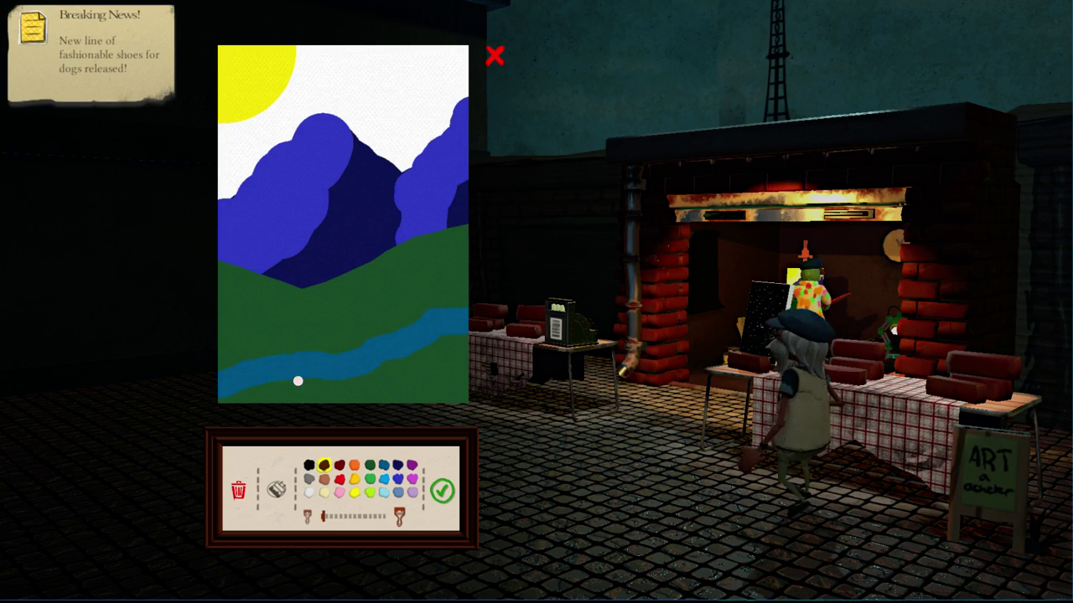
{"action": "left_click_drag", "start_coordinate": [253, 349], "coordinate": [253, 381]}
{"action": "left_click_drag", "start_coordinate": [297, 337], "coordinate": [300, 371]}
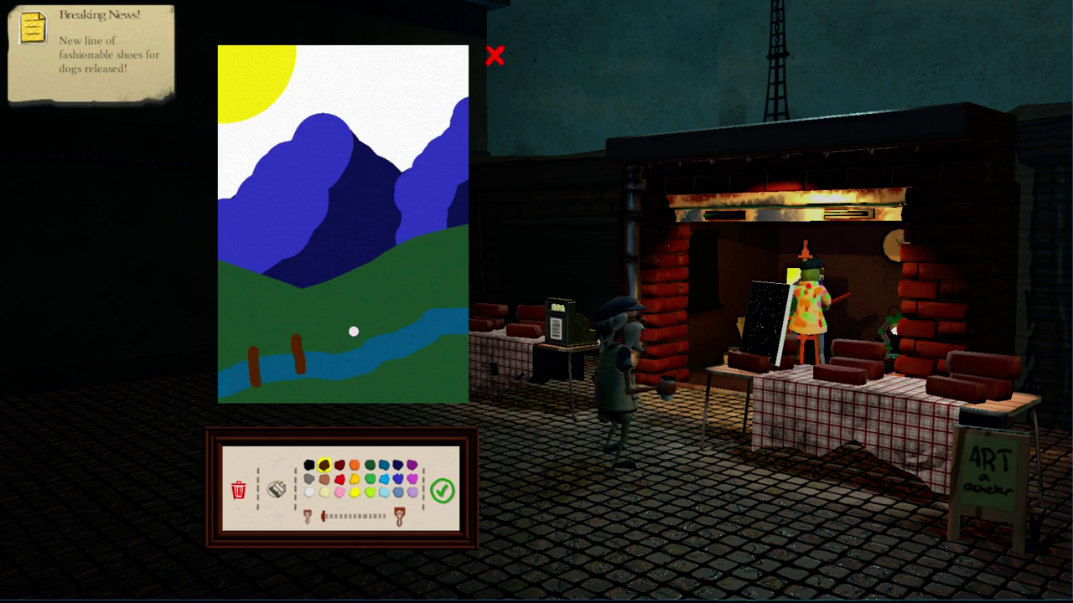
{"action": "left_click_drag", "start_coordinate": [357, 330], "coordinate": [361, 355]}
{"action": "left_click_drag", "start_coordinate": [408, 307], "coordinate": [417, 318]}
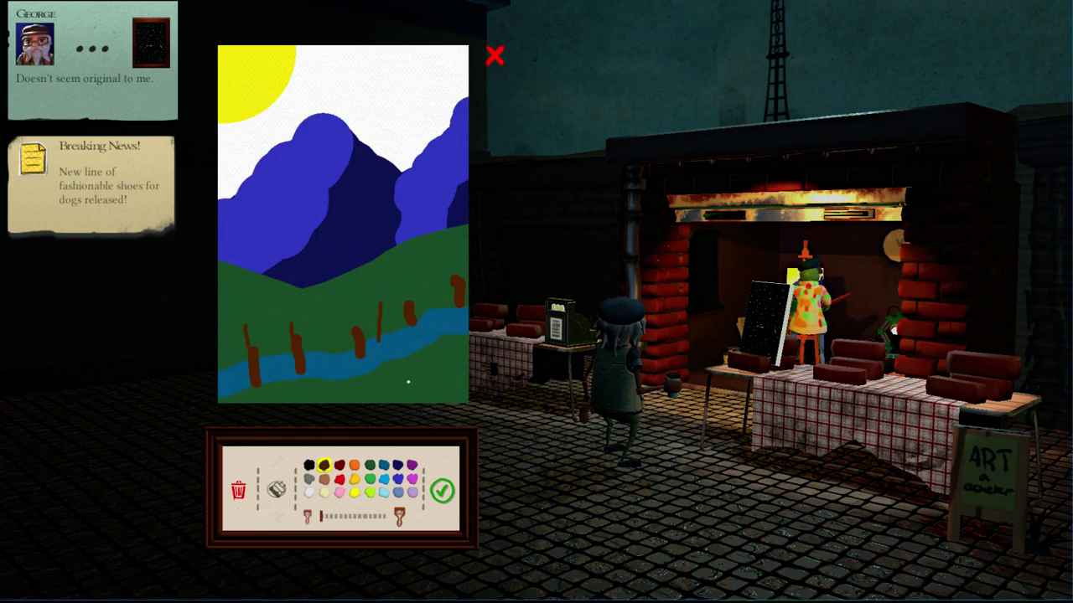
{"action": "left_click_drag", "start_coordinate": [439, 360], "coordinate": [443, 387]}
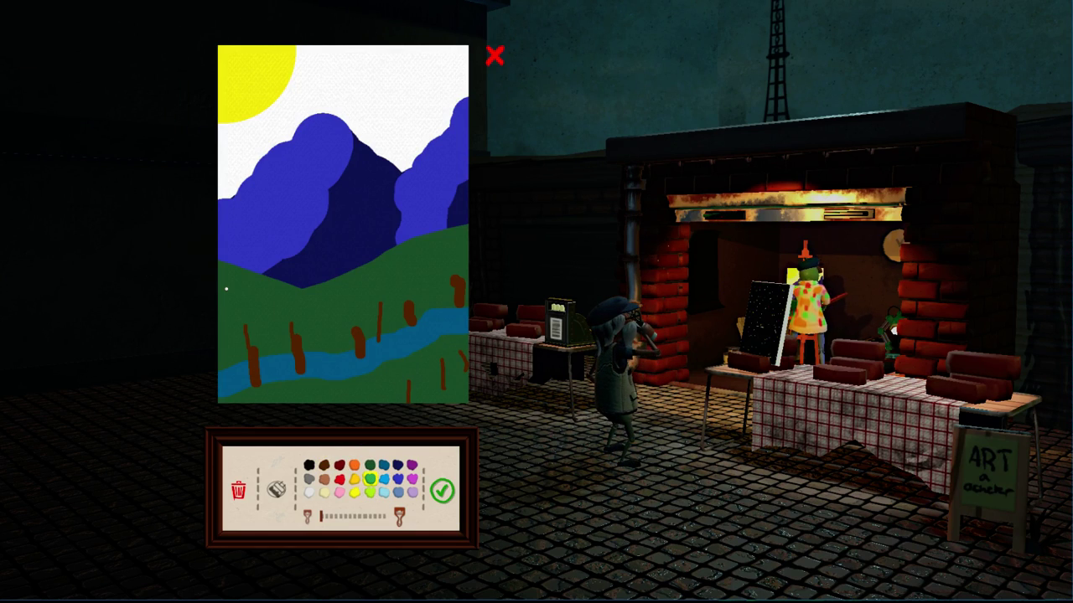
Add green treetops and a light-green hill edge, then finish the landscape
{"action": "left_click_drag", "start_coordinate": [234, 316], "coordinate": [251, 362]}
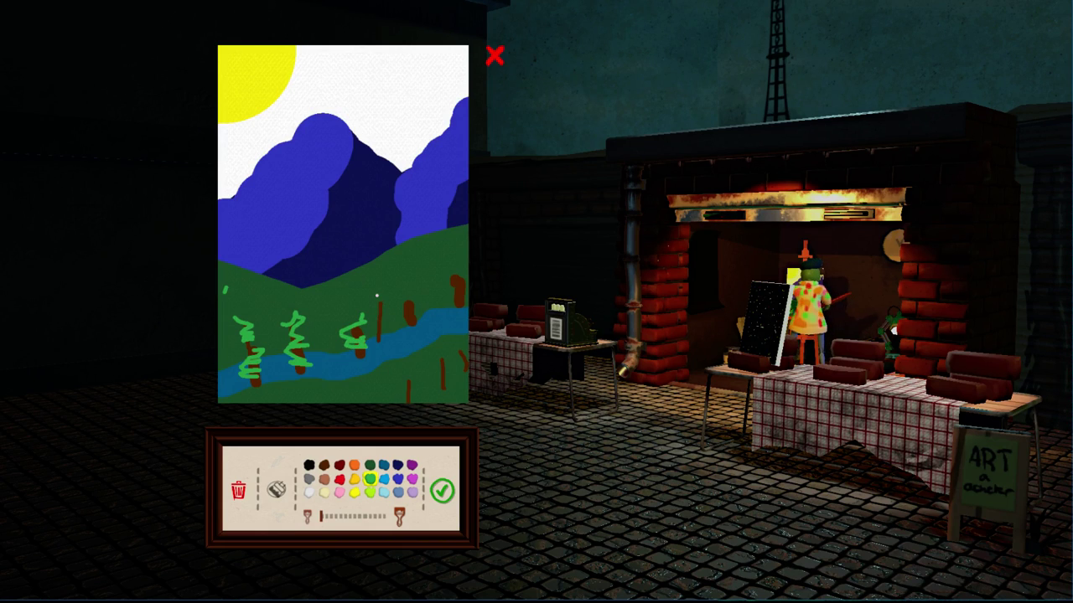
{"action": "left_click_drag", "start_coordinate": [400, 297], "coordinate": [416, 312]}
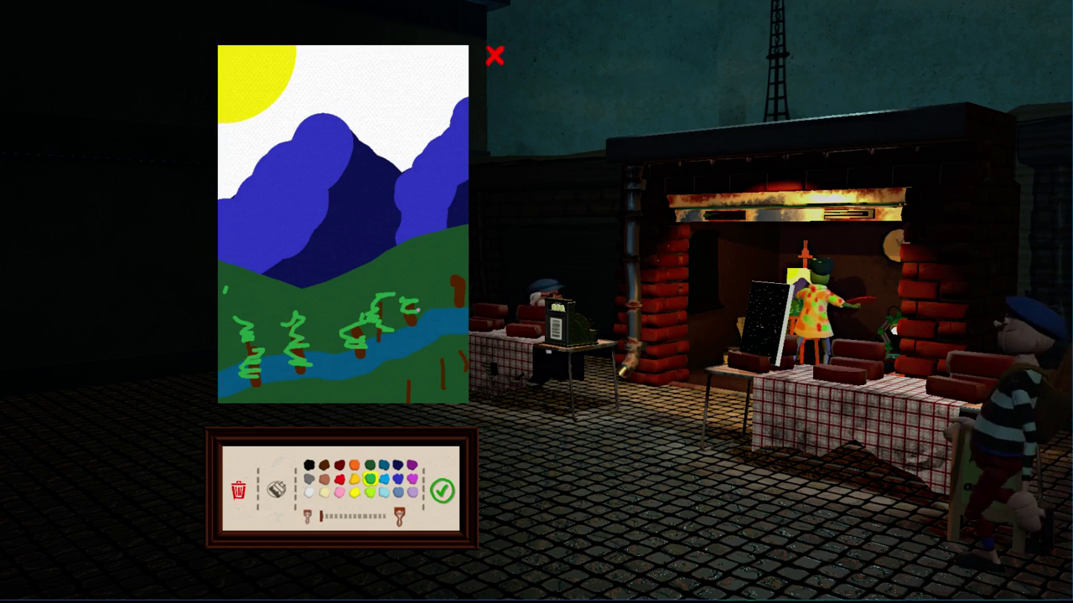
{"action": "mouse_move", "coordinate": [444, 273]}
{"action": "left_mouse_down"}
{"action": "mouse_move", "coordinate": [466, 282]}
{"action": "mouse_move", "coordinate": [461, 302]}
{"action": "left_mouse_up"}
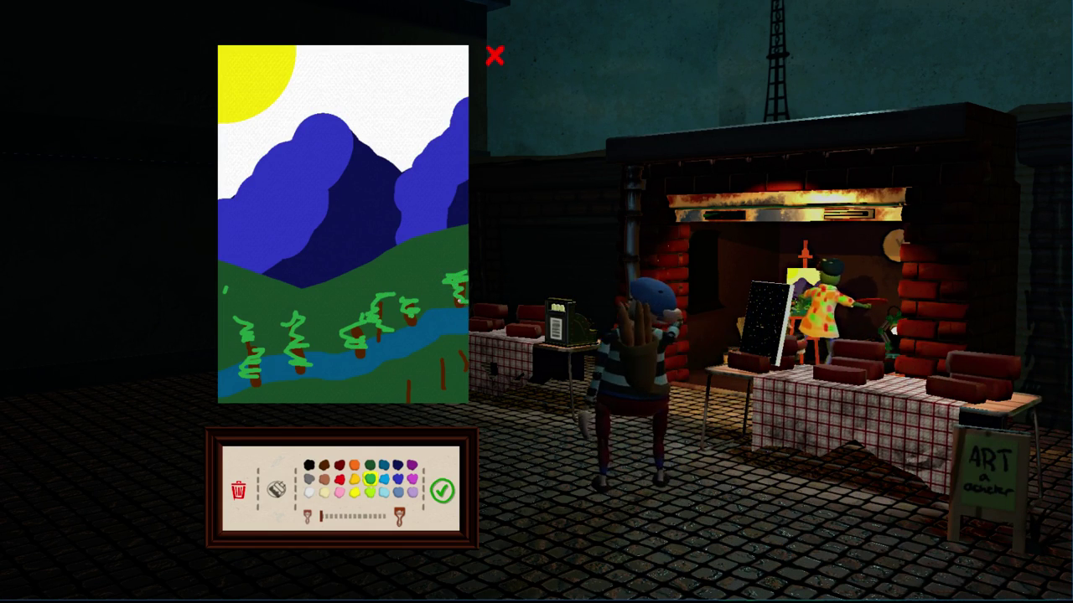
{"action": "mouse_move", "coordinate": [452, 361]}
{"action": "left_mouse_down"}
{"action": "mouse_move", "coordinate": [466, 356]}
{"action": "mouse_move", "coordinate": [444, 362]}
{"action": "mouse_move", "coordinate": [423, 392]}
{"action": "left_mouse_up"}
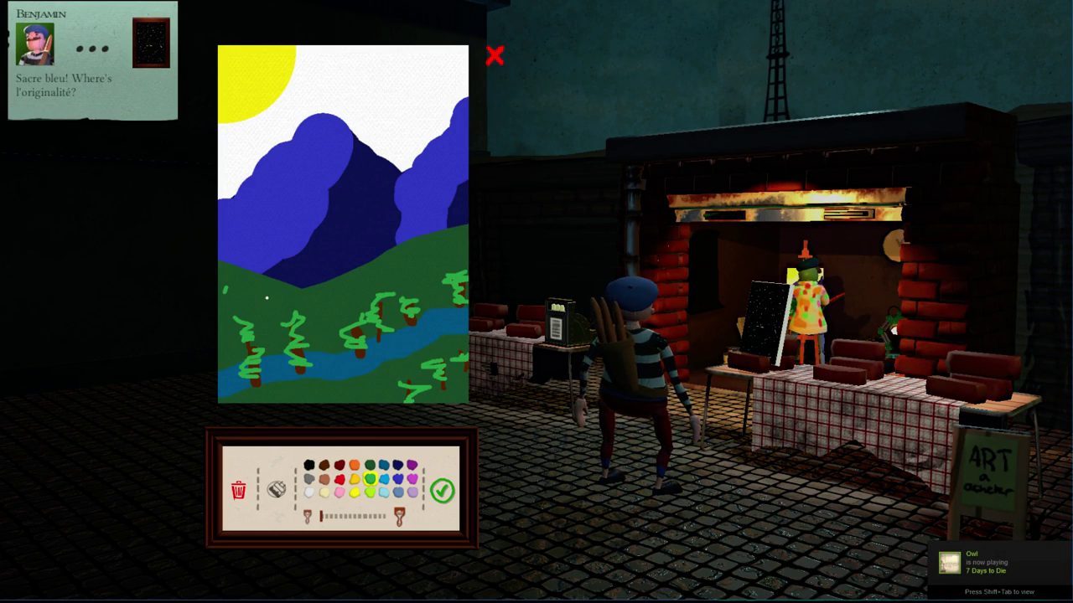
{"action": "mouse_move", "coordinate": [216, 265]}
{"action": "left_mouse_down"}
{"action": "mouse_move", "coordinate": [267, 291]}
{"action": "mouse_move", "coordinate": [258, 294]}
{"action": "left_mouse_up"}
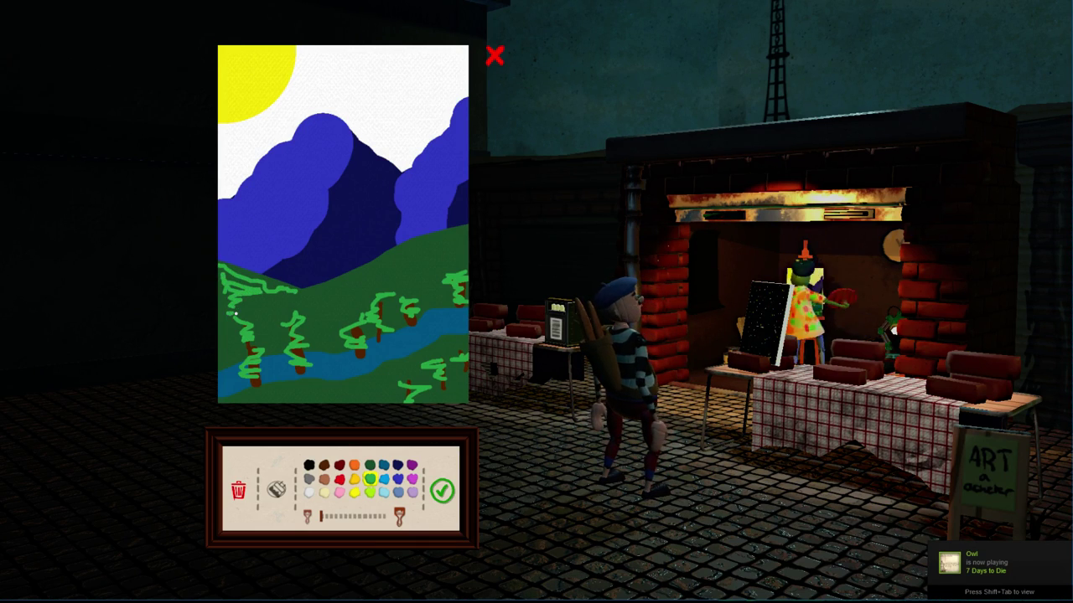
{"action": "left_click", "coordinate": [441, 491]}
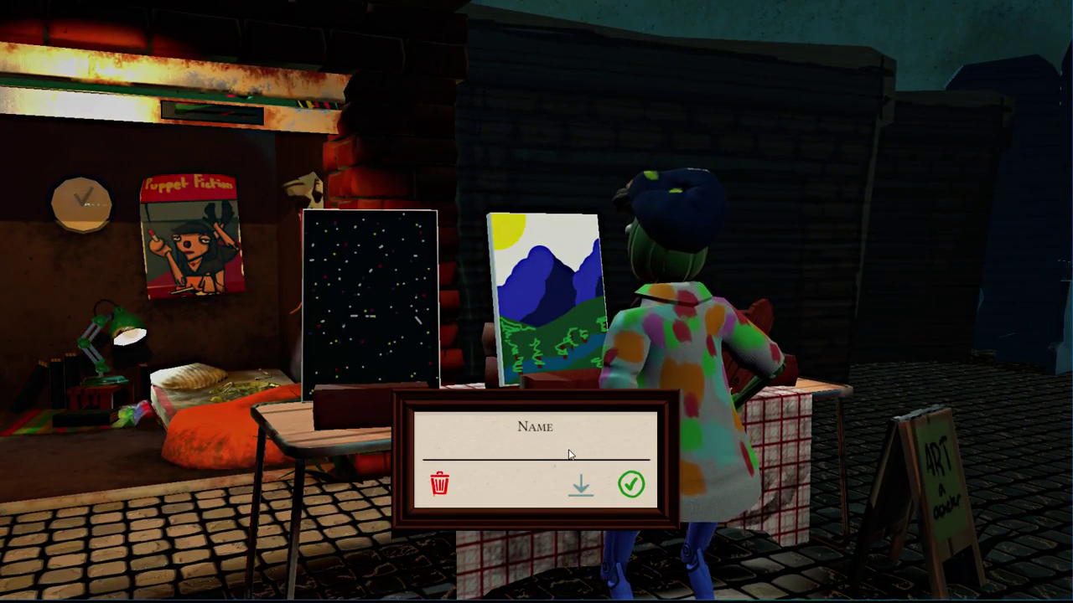
{"action": "type", "text": "Ross#"}
Confirm the landscape's name and paint a dark-green hill across the lower canvas
{"action": "key", "text": "Return"}
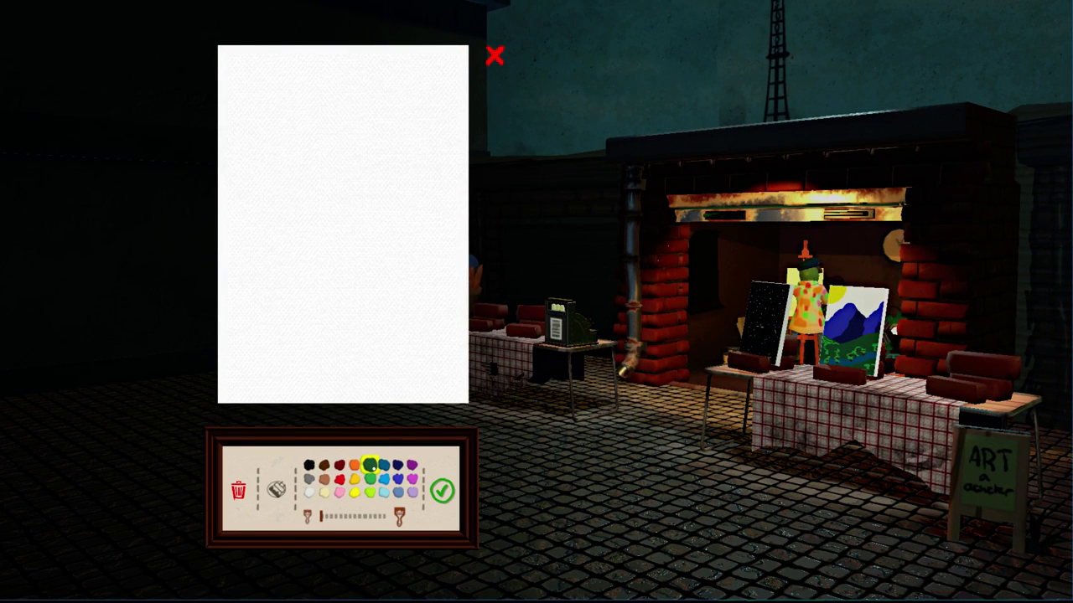
{"action": "left_click_drag", "start_coordinate": [132, 325], "coordinate": [508, 300]}
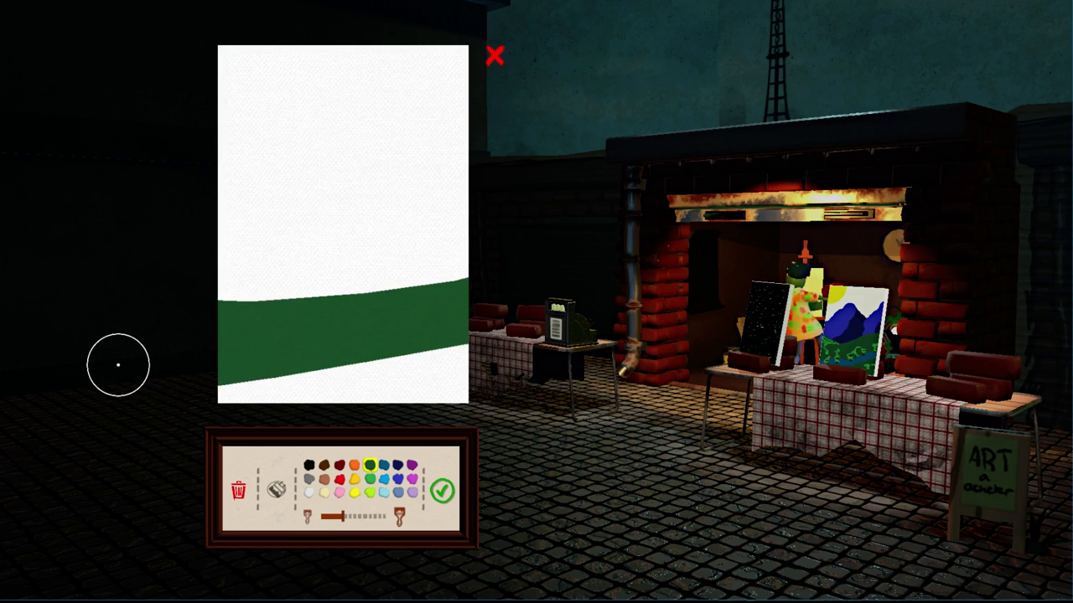
{"action": "mouse_move", "coordinate": [119, 365]}
{"action": "left_mouse_down"}
{"action": "mouse_move", "coordinate": [474, 412]}
{"action": "mouse_move", "coordinate": [436, 350]}
{"action": "left_mouse_up"}
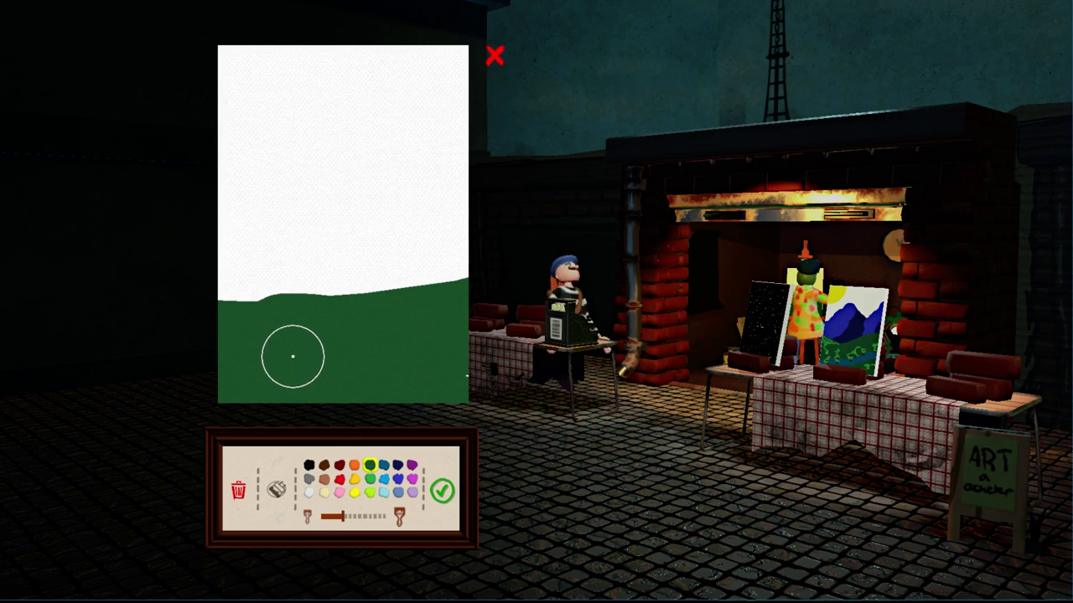
Paint a brown animal with head, body and back on the hilltop
{"action": "left_click", "coordinate": [324, 465]}
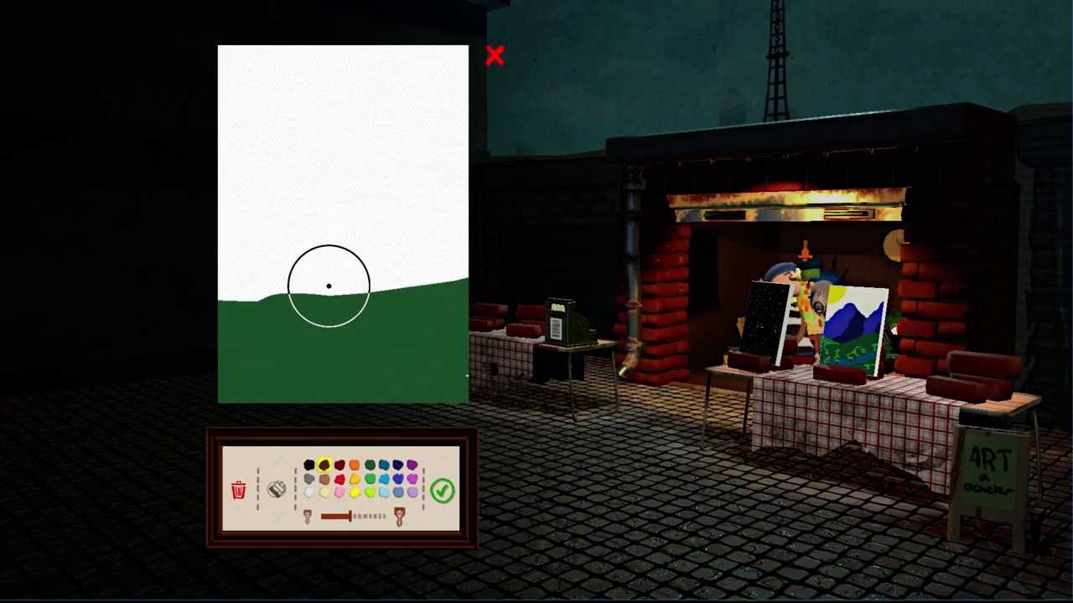
{"action": "scroll", "coordinate": [328, 286], "scroll_direction": "down", "scroll_amount": 2}
{"action": "scroll", "coordinate": [329, 287], "scroll_direction": "down", "scroll_amount": 1}
{"action": "scroll", "coordinate": [328, 287], "scroll_direction": "down", "scroll_amount": 1}
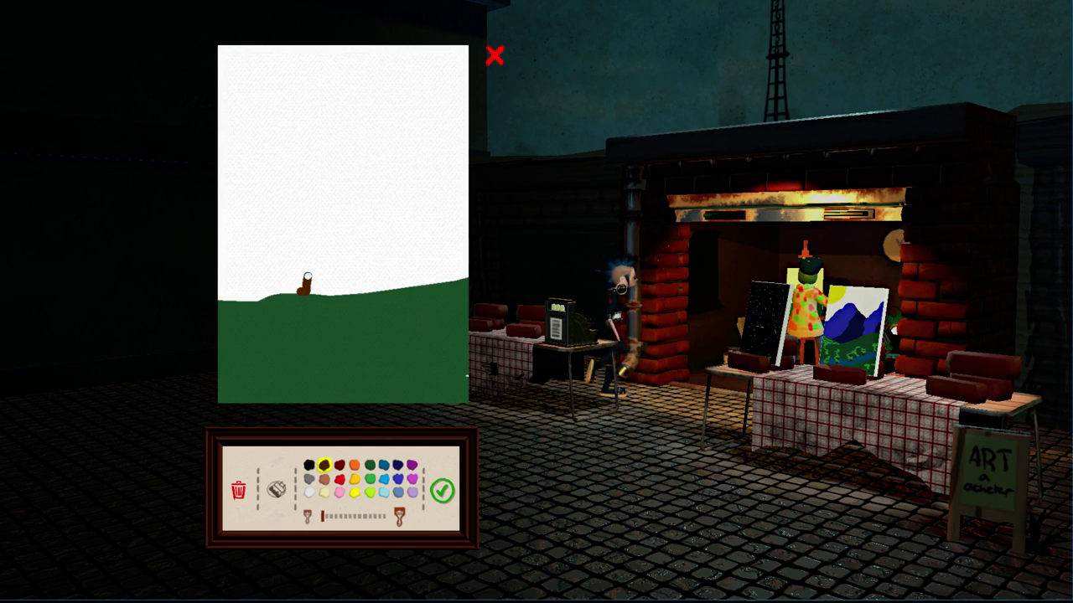
{"action": "left_click_drag", "start_coordinate": [307, 277], "coordinate": [312, 297]}
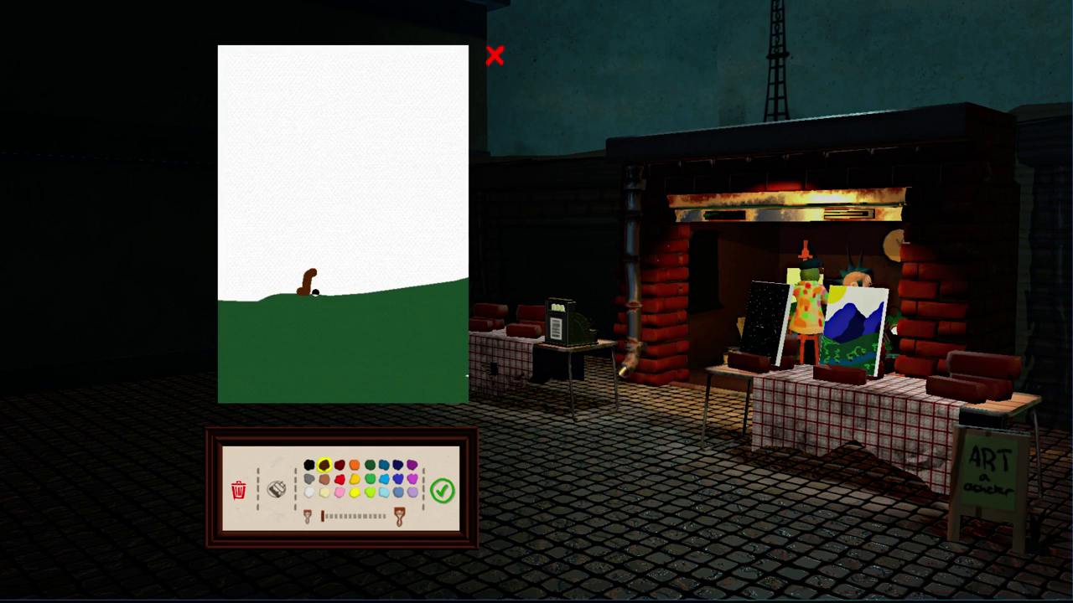
{"action": "left_click", "coordinate": [339, 291]}
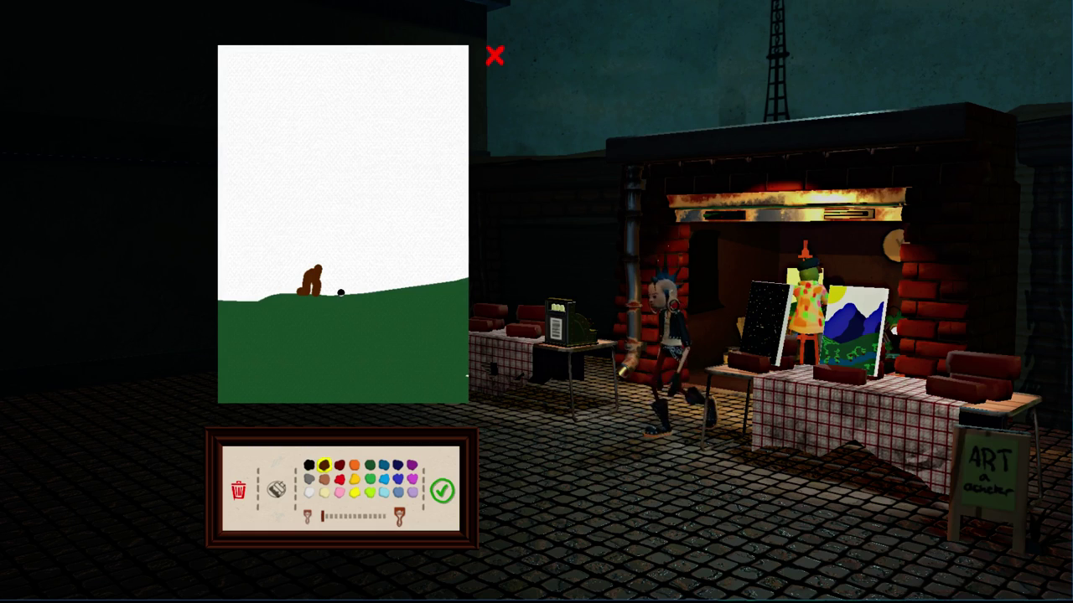
{"action": "mouse_move", "coordinate": [343, 288]}
{"action": "left_mouse_down"}
{"action": "mouse_move", "coordinate": [341, 269]}
{"action": "mouse_move", "coordinate": [335, 284]}
{"action": "left_mouse_up"}
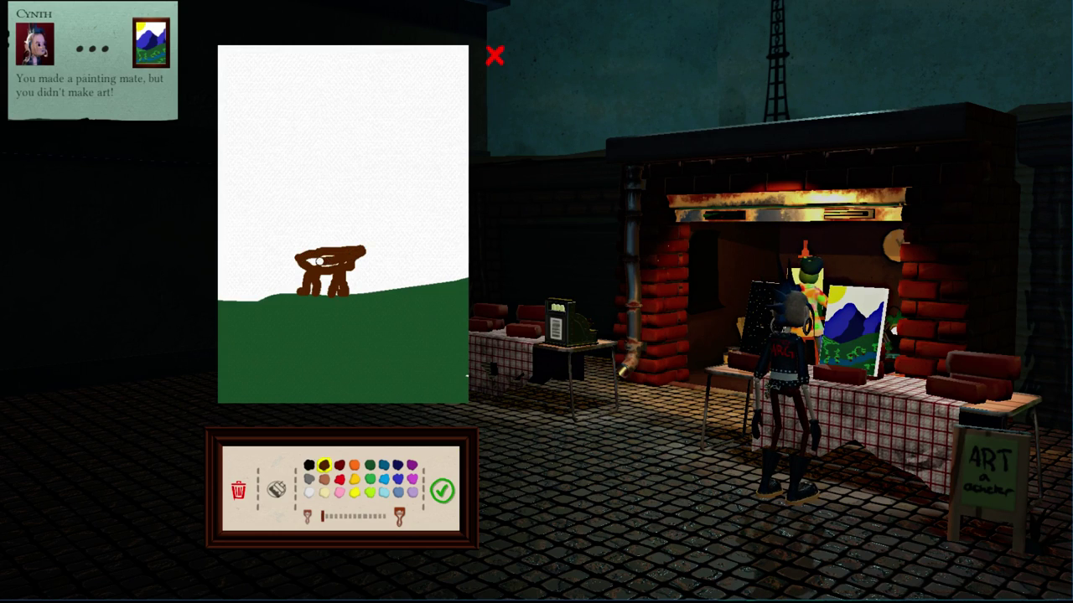
{"action": "mouse_move", "coordinate": [318, 263]}
{"action": "left_mouse_down"}
{"action": "mouse_move", "coordinate": [352, 262]}
{"action": "mouse_move", "coordinate": [362, 250]}
{"action": "mouse_move", "coordinate": [379, 277]}
{"action": "mouse_move", "coordinate": [390, 262]}
{"action": "left_mouse_up"}
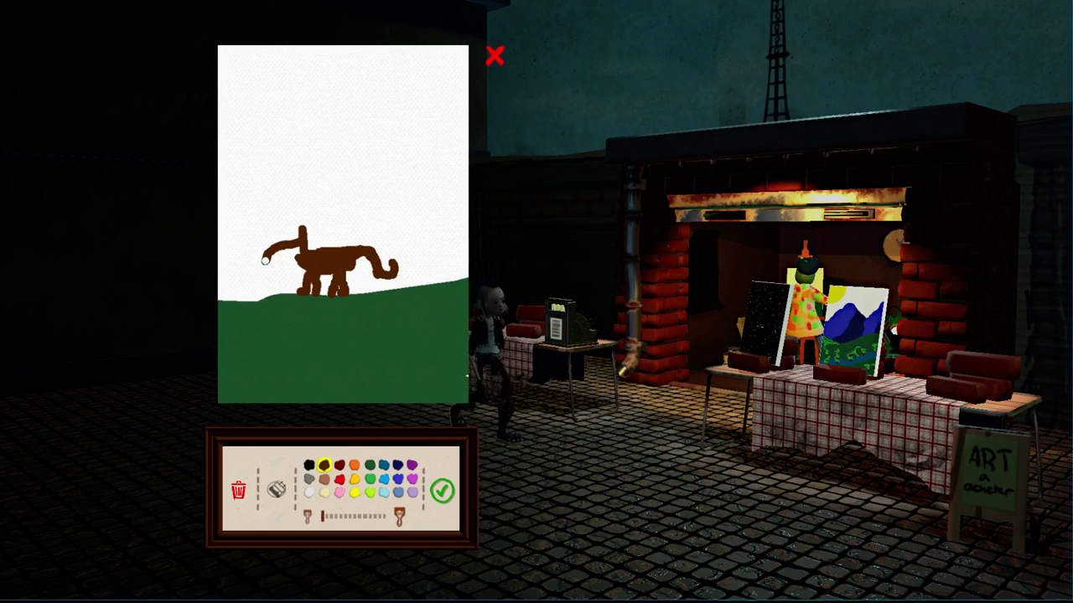
{"action": "left_click_drag", "start_coordinate": [264, 260], "coordinate": [286, 254]}
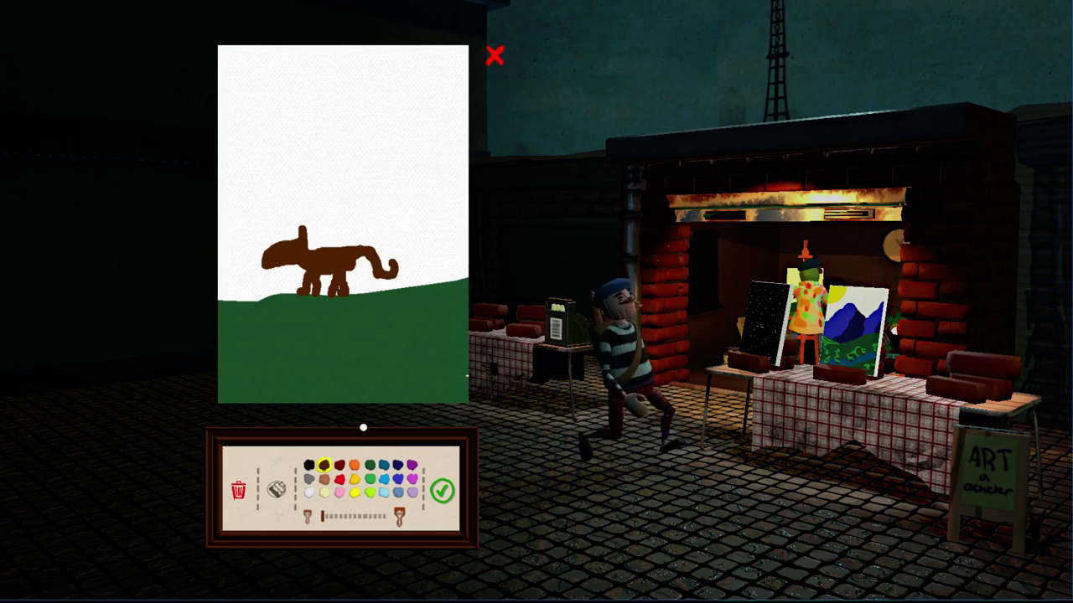
{"action": "left_click_drag", "start_coordinate": [319, 244], "coordinate": [341, 242]}
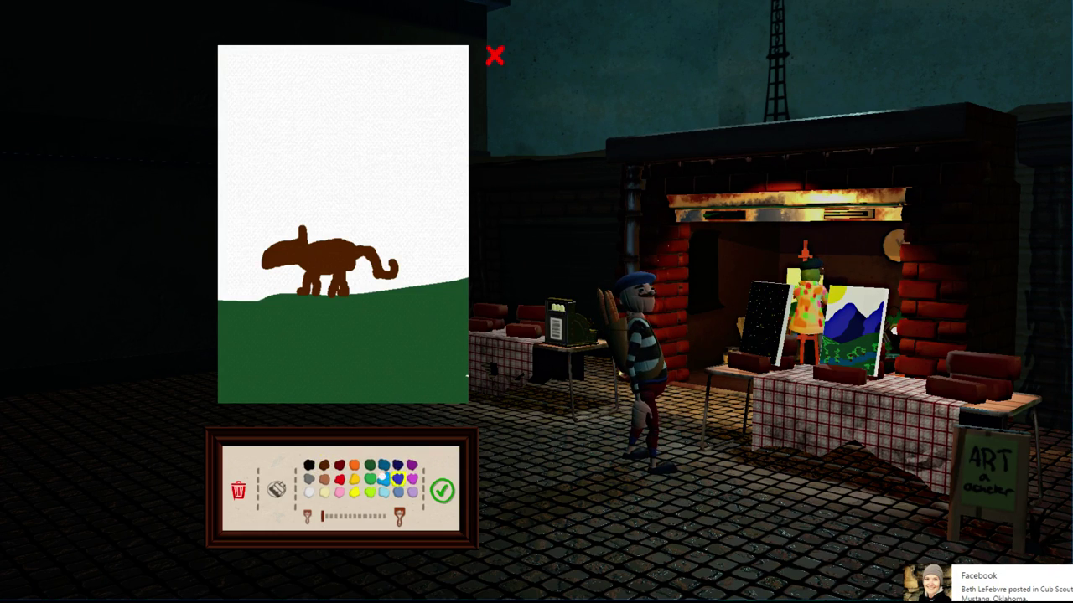
Dot a black nose on the animal's snout and accept the 34€ landscape bid
{"action": "left_click", "coordinate": [383, 465]}
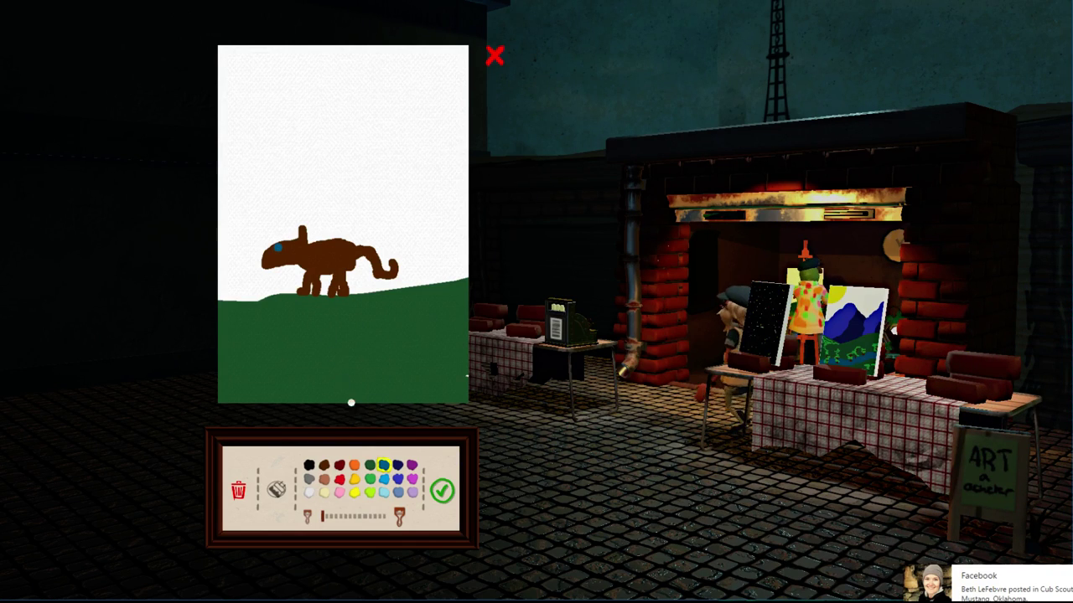
{"action": "left_click", "coordinate": [309, 465]}
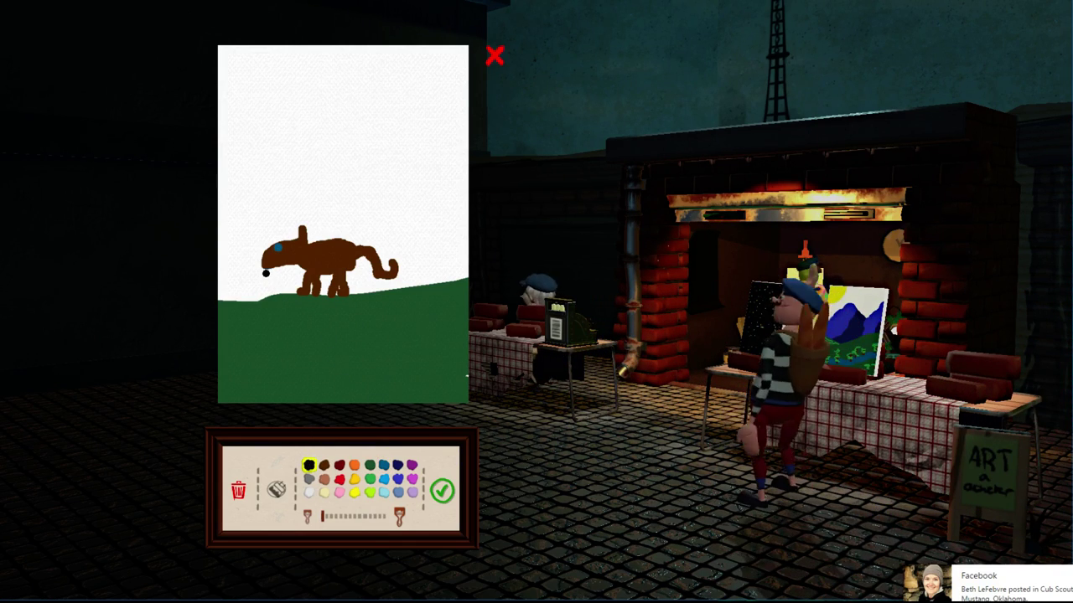
{"action": "left_click", "coordinate": [265, 263]}
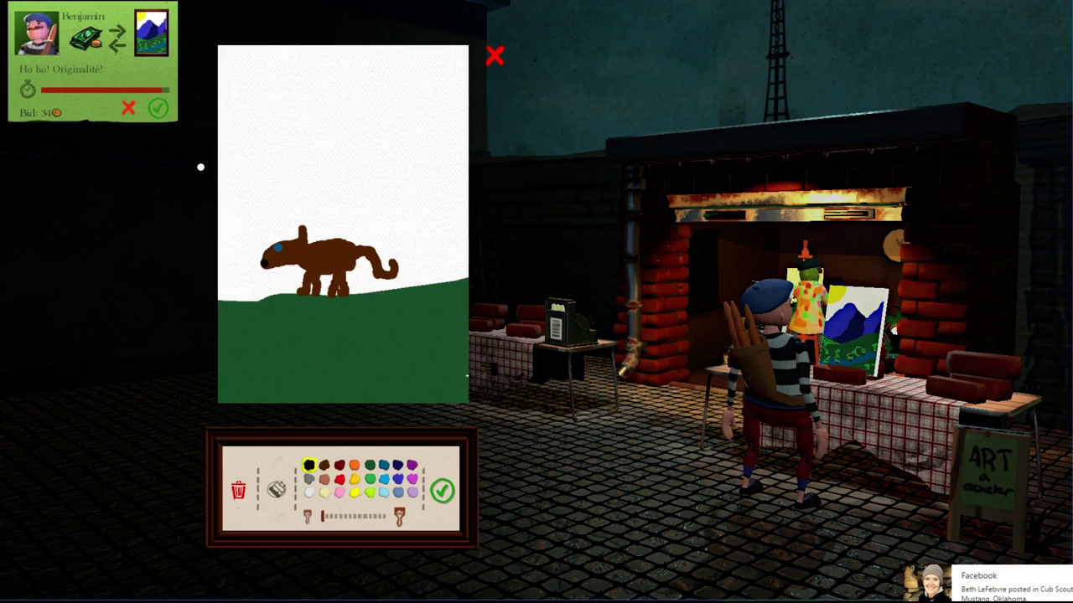
{"action": "left_click", "coordinate": [156, 101]}
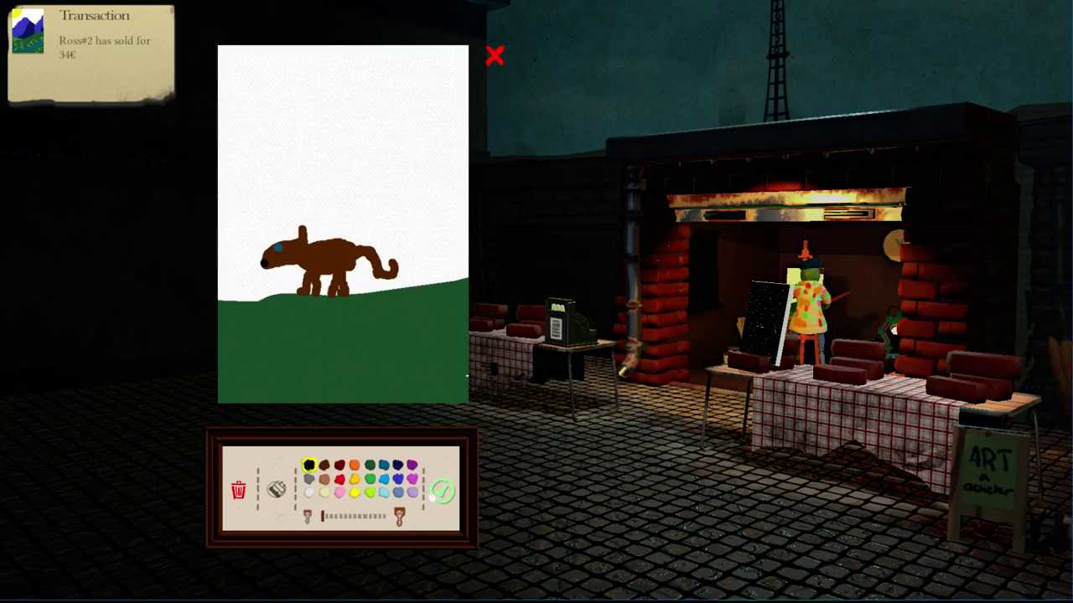
Put the brown animal painting on the easel and confirm its name
{"action": "left_click", "coordinate": [442, 491]}
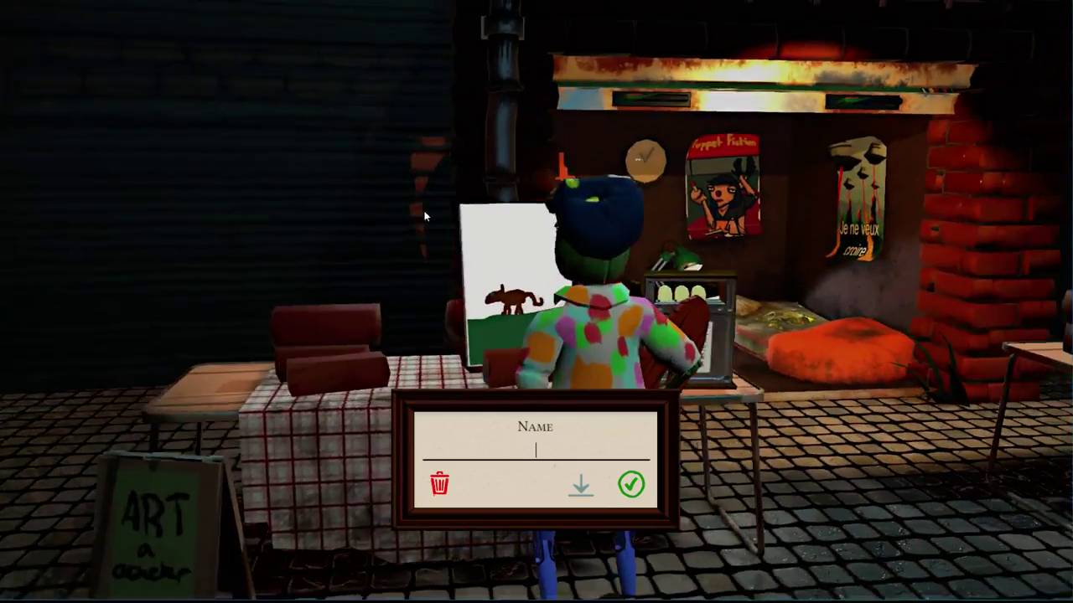
{"action": "type", "text": "Som"}
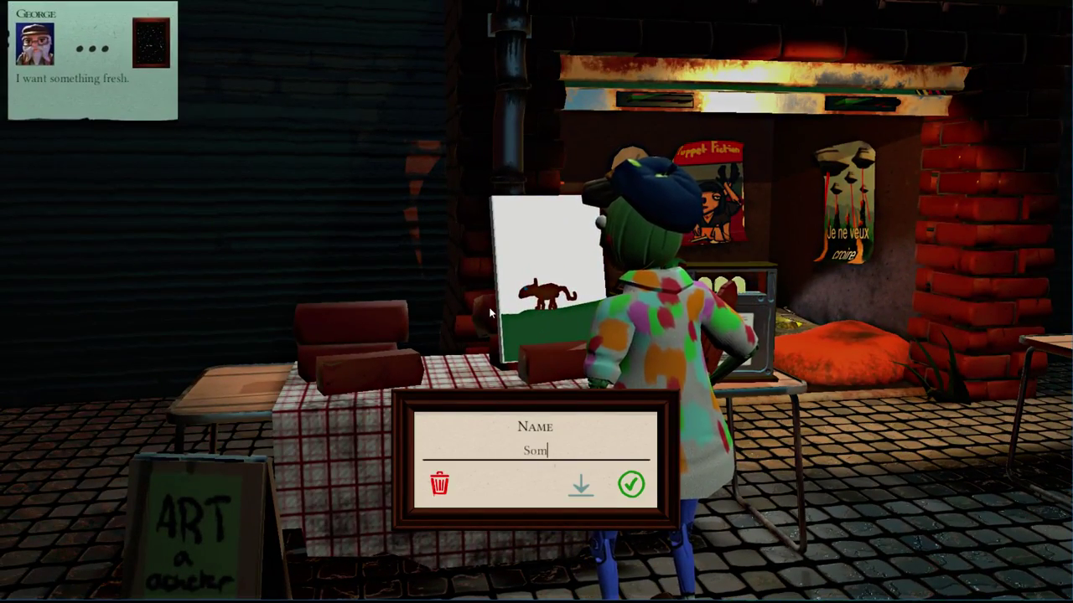
{"action": "type", "text": "eythin"}
{"action": "key", "text": "Return"}
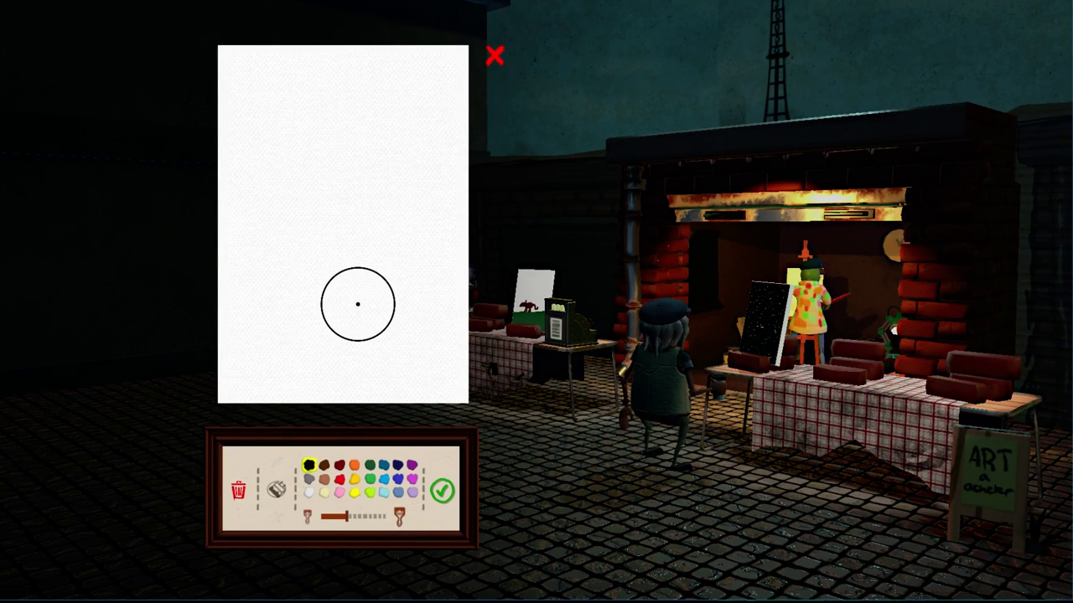
Cover the canvas in black, then add a dark red zigzag and a brown stroke
{"action": "mouse_move", "coordinate": [357, 304]}
{"action": "left_mouse_down"}
{"action": "mouse_move", "coordinate": [344, 359]}
{"action": "mouse_move", "coordinate": [407, 383]}
{"action": "left_mouse_up"}
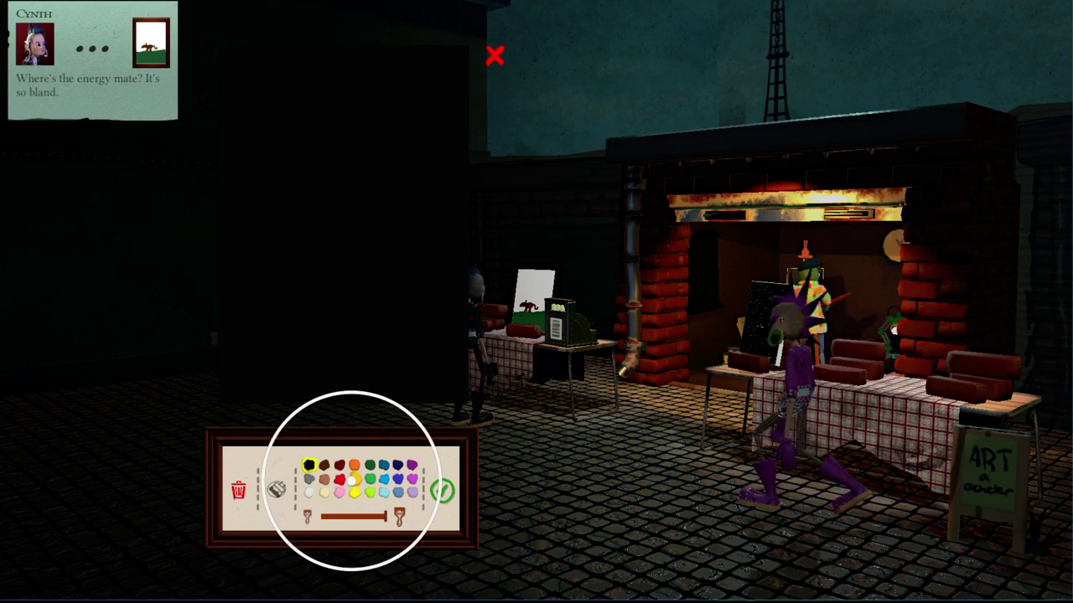
{"action": "left_click", "coordinate": [338, 465]}
{"action": "scroll", "coordinate": [353, 280], "scroll_direction": "down", "scroll_amount": 2}
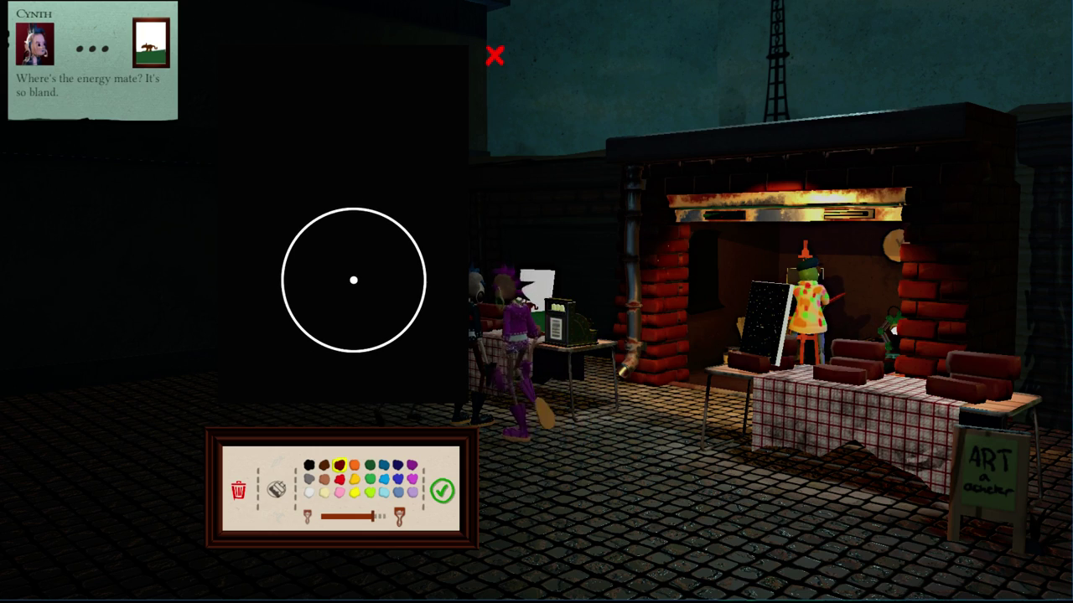
{"action": "mouse_move", "coordinate": [263, 180]}
{"action": "left_mouse_down"}
{"action": "mouse_move", "coordinate": [340, 143]}
{"action": "mouse_move", "coordinate": [407, 229]}
{"action": "mouse_move", "coordinate": [321, 443]}
{"action": "left_mouse_up"}
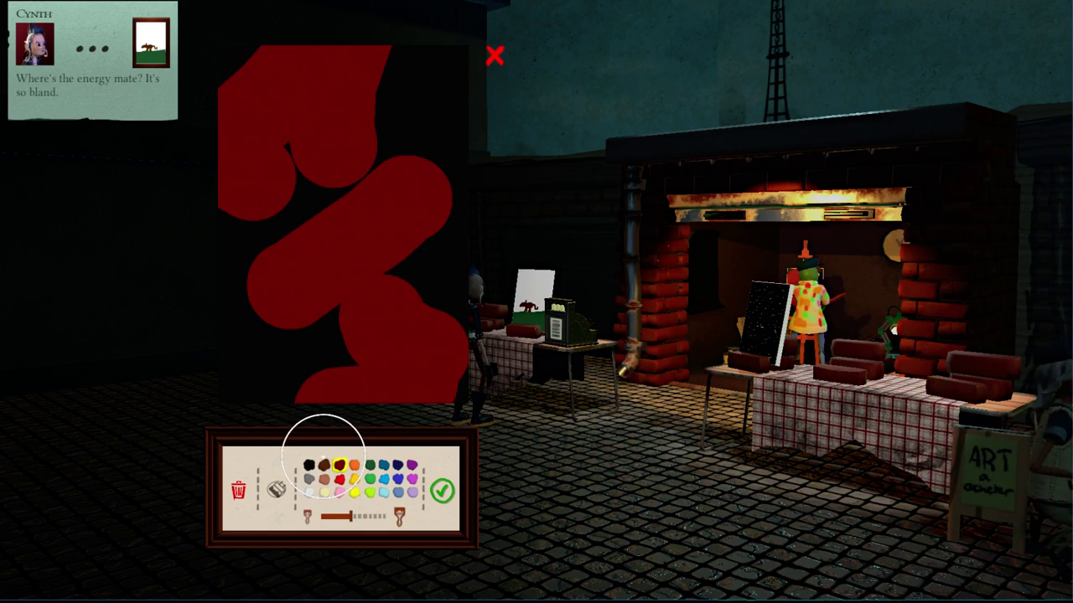
{"action": "mouse_move", "coordinate": [281, 249]}
{"action": "left_mouse_down"}
{"action": "mouse_move", "coordinate": [278, 240]}
{"action": "mouse_move", "coordinate": [394, 142]}
{"action": "left_mouse_up"}
Add a purple stroke down the left and a pale stroke across the top
{"action": "left_click", "coordinate": [412, 464]}
{"action": "scroll", "coordinate": [360, 336], "scroll_direction": "down", "scroll_amount": 2}
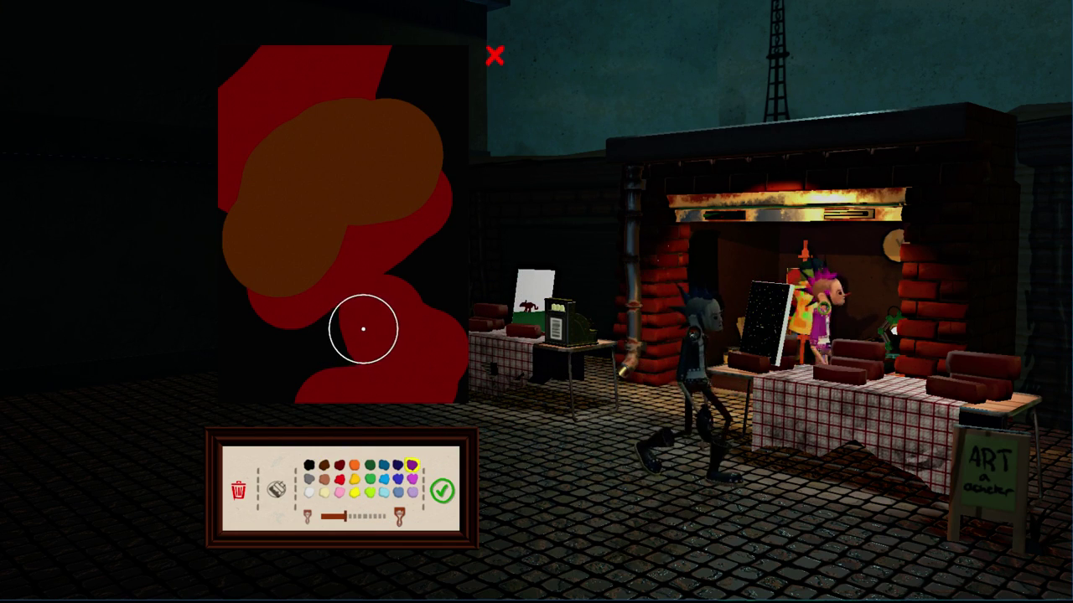
{"action": "left_click_drag", "start_coordinate": [318, 138], "coordinate": [249, 402]}
{"action": "left_click", "coordinate": [309, 479]}
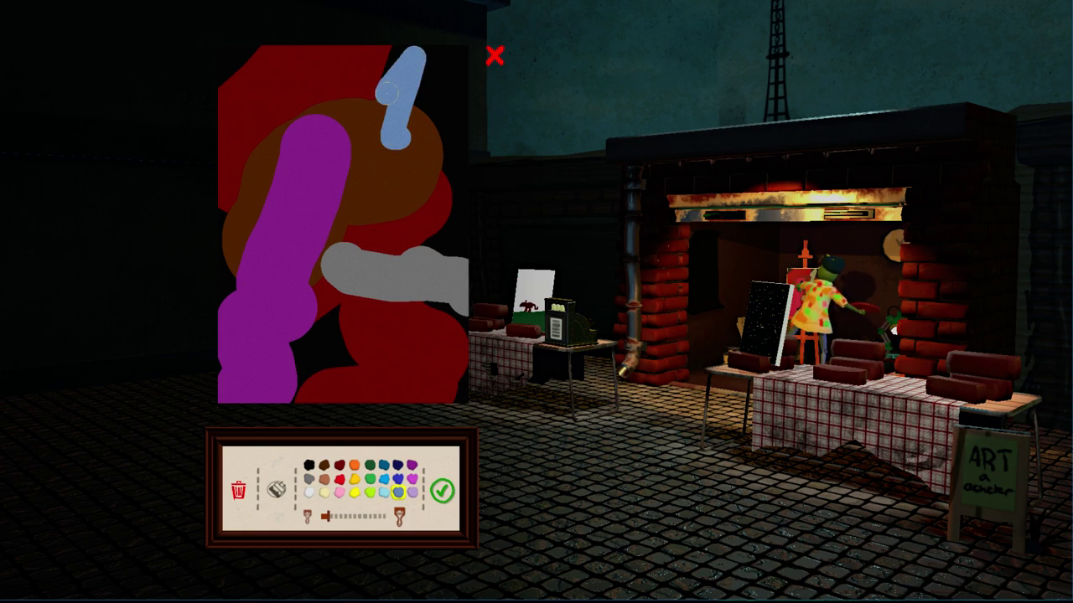
{"action": "left_click_drag", "start_coordinate": [442, 179], "coordinate": [270, 201]}
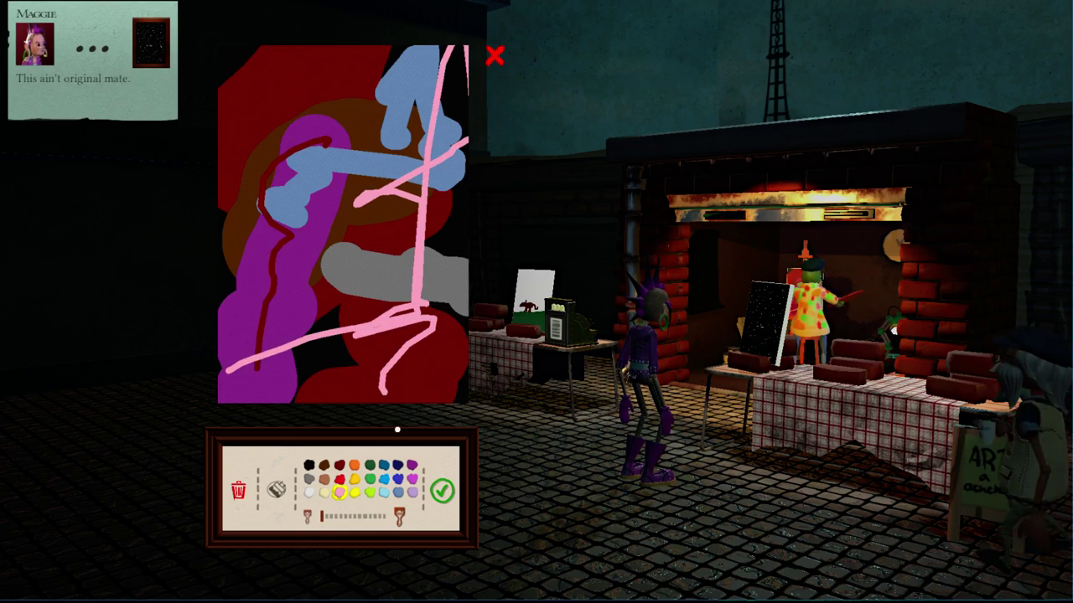
Add light-blue strokes and a yellow stripe, then place the abstract on the stall
{"action": "left_click", "coordinate": [397, 493]}
{"action": "mouse_move", "coordinate": [418, 308]}
{"action": "left_mouse_down"}
{"action": "mouse_move", "coordinate": [230, 369]}
{"action": "mouse_move", "coordinate": [415, 356]}
{"action": "left_mouse_up"}
{"action": "mouse_move", "coordinate": [452, 264]}
{"action": "left_mouse_down"}
{"action": "mouse_move", "coordinate": [390, 272]}
{"action": "mouse_move", "coordinate": [450, 124]}
{"action": "left_mouse_up"}
{"action": "left_click", "coordinate": [354, 493]}
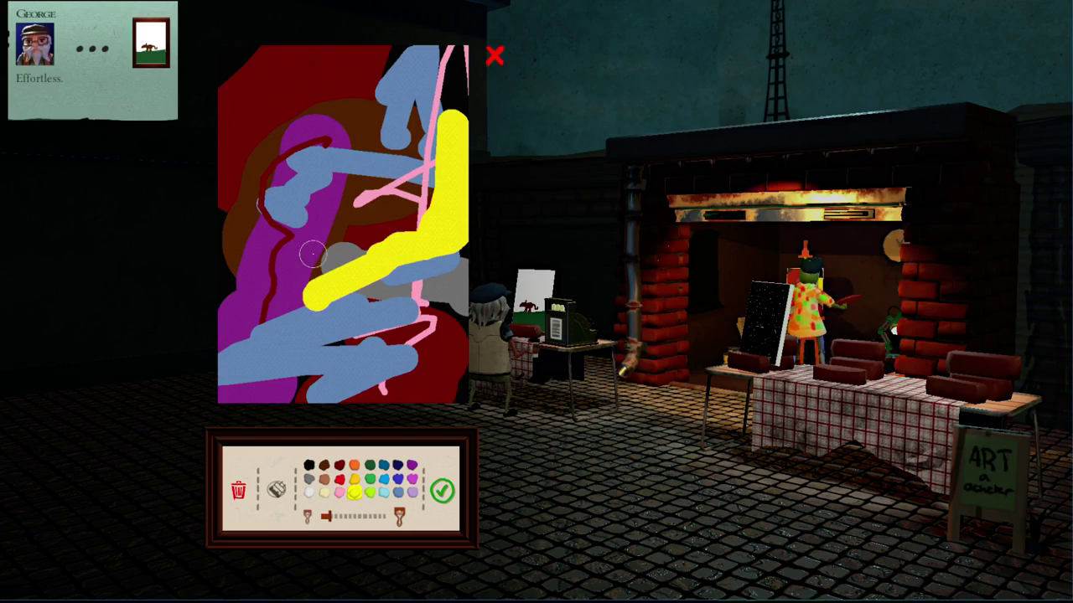
{"action": "left_click_drag", "start_coordinate": [243, 61], "coordinate": [234, 58]}
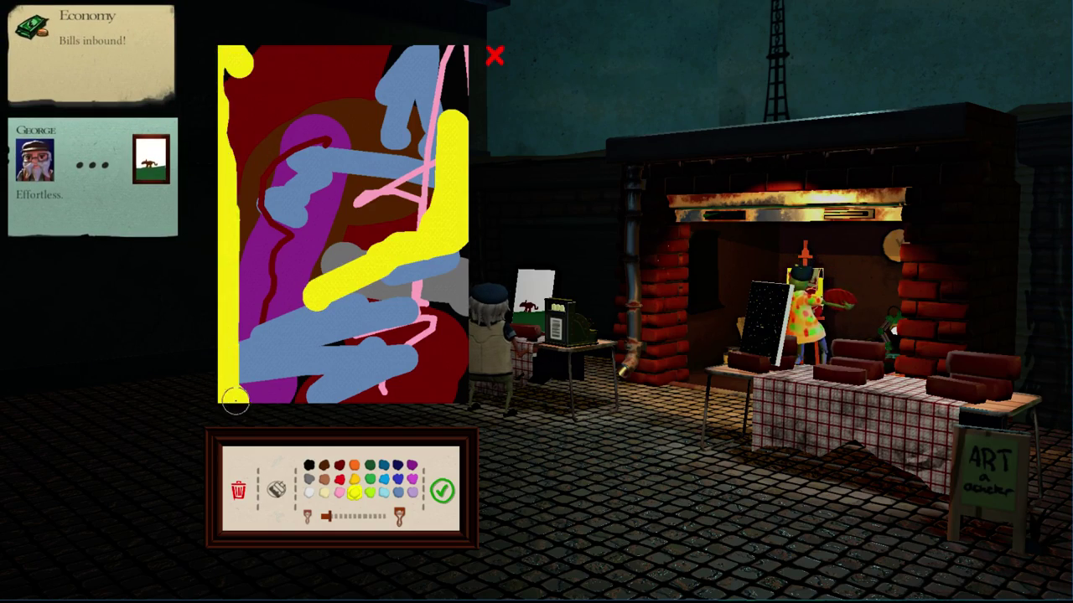
{"action": "left_click", "coordinate": [442, 491]}
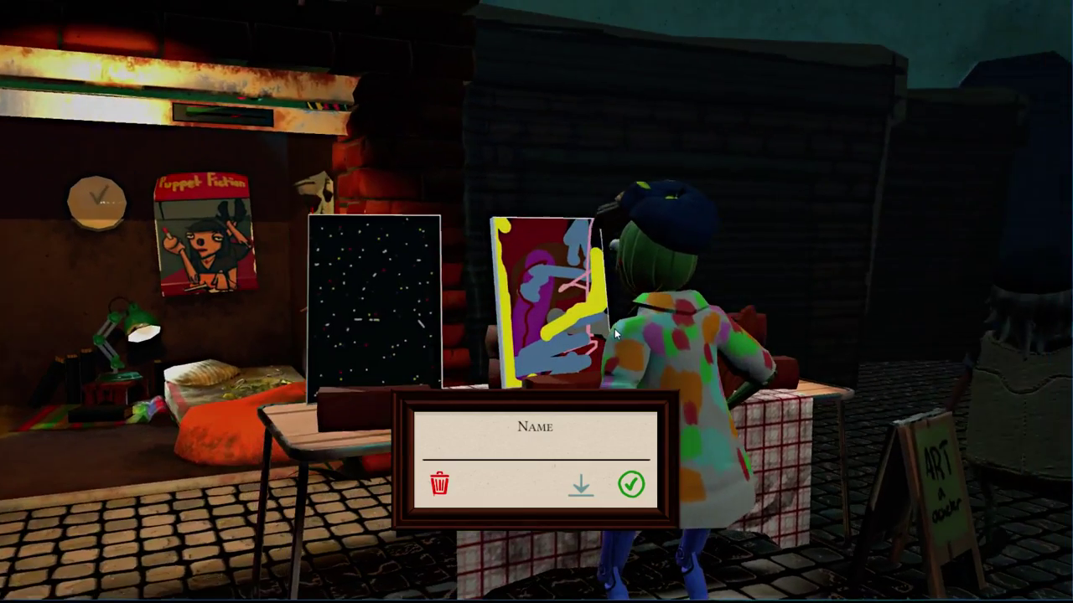
{"action": "type", "text": "Effo"}
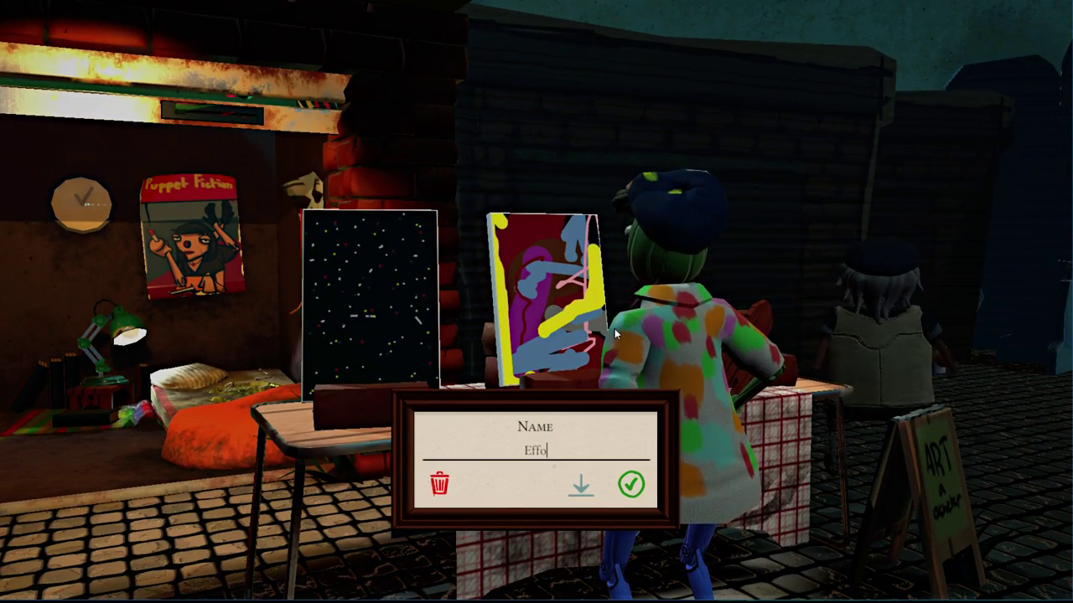
{"action": "type", "text": "rtl"}
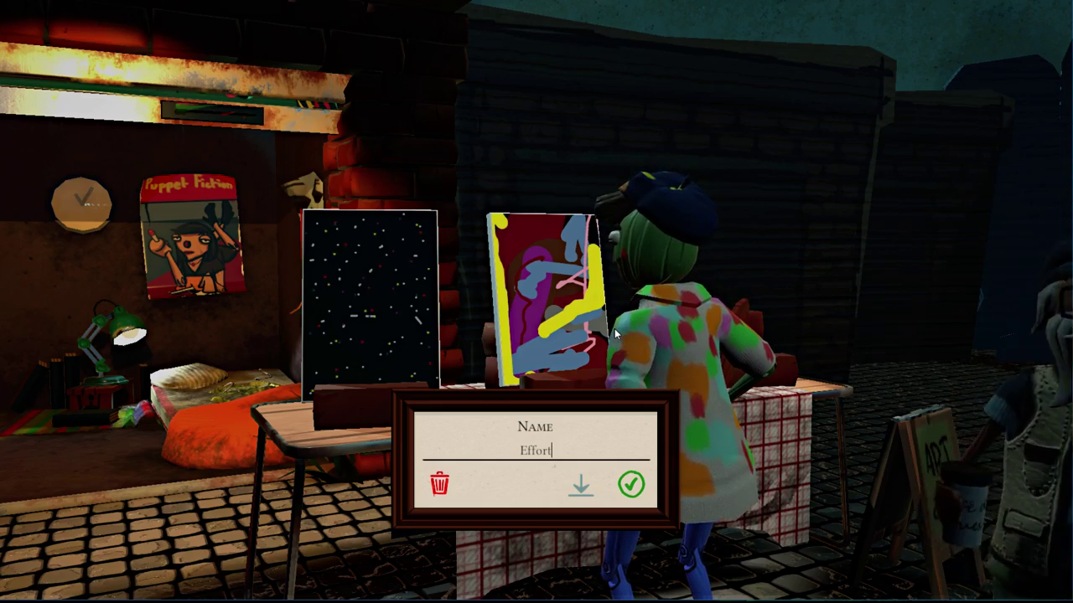
{"action": "type", "text": "ess"}
Confirm 'Effortless' as the abstract painting's name
{"action": "key", "text": "Return"}
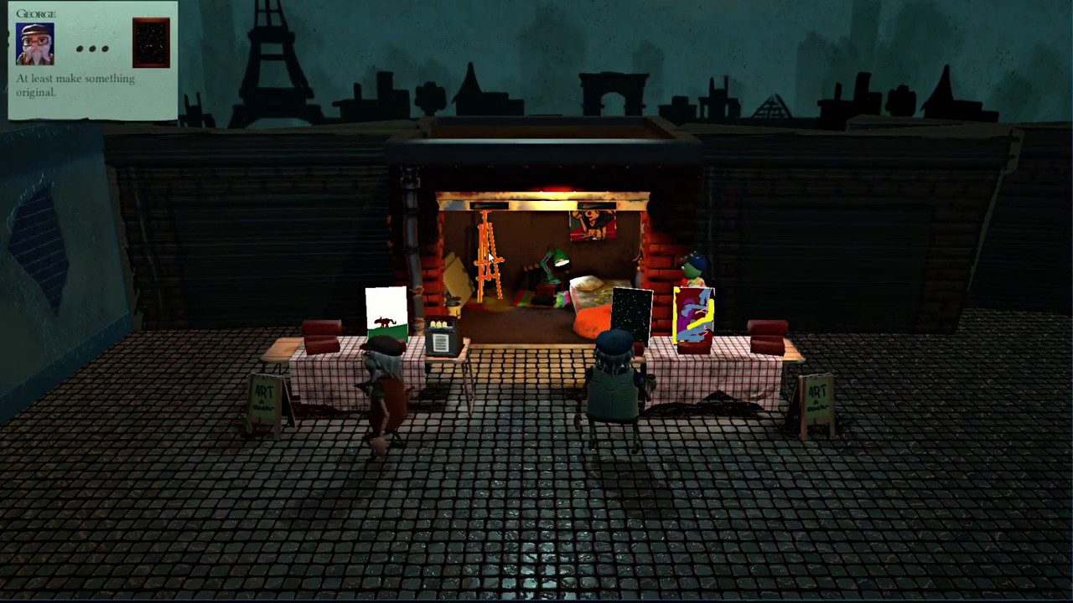
Start a new canvas, accept the animal painting's bid, and paint brown ground
{"action": "left_click", "coordinate": [429, 356]}
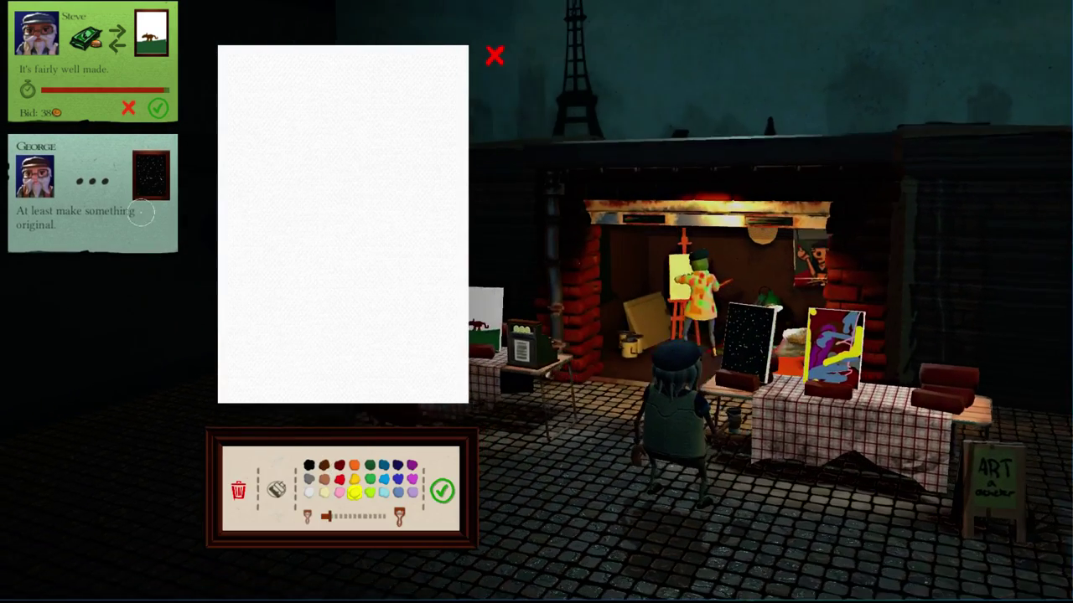
{"action": "left_click", "coordinate": [162, 107]}
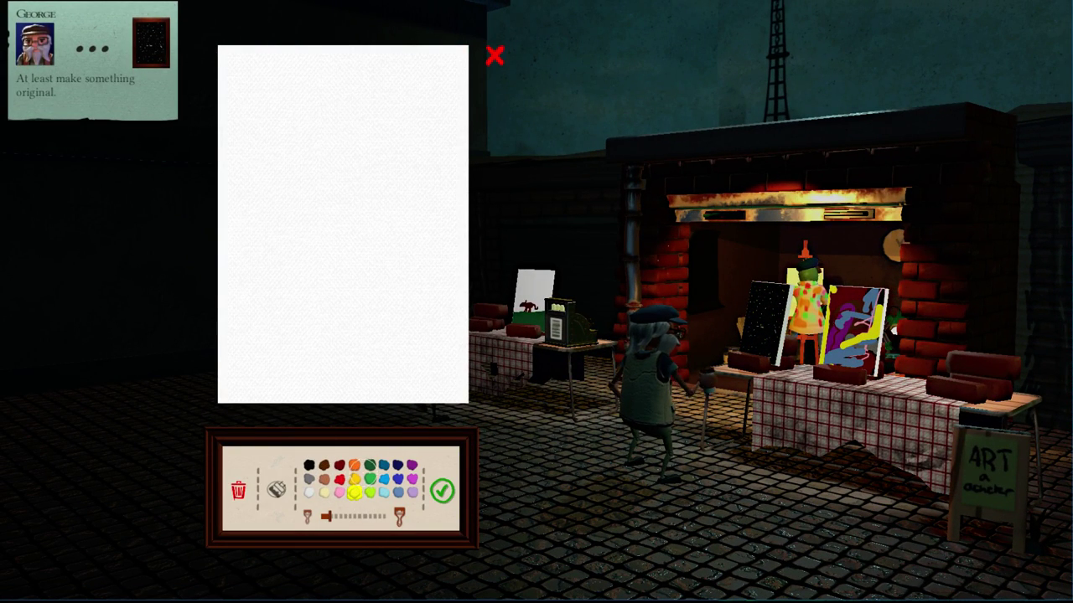
{"action": "scroll", "coordinate": [323, 318], "scroll_direction": "up", "scroll_amount": 2}
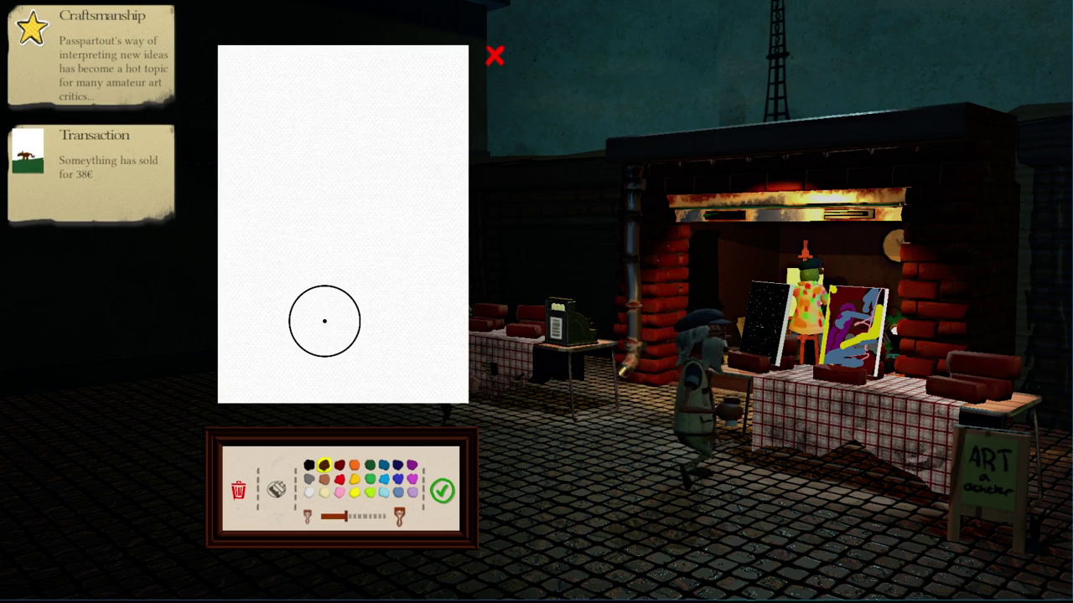
{"action": "scroll", "coordinate": [243, 334], "scroll_direction": "up", "scroll_amount": 2}
{"action": "mouse_move", "coordinate": [243, 333]}
{"action": "left_mouse_down"}
{"action": "mouse_move", "coordinate": [467, 328]}
{"action": "mouse_move", "coordinate": [274, 343]}
{"action": "mouse_move", "coordinate": [440, 367]}
{"action": "mouse_move", "coordinate": [156, 372]}
{"action": "mouse_move", "coordinate": [187, 324]}
{"action": "mouse_move", "coordinate": [392, 321]}
{"action": "left_mouse_up"}
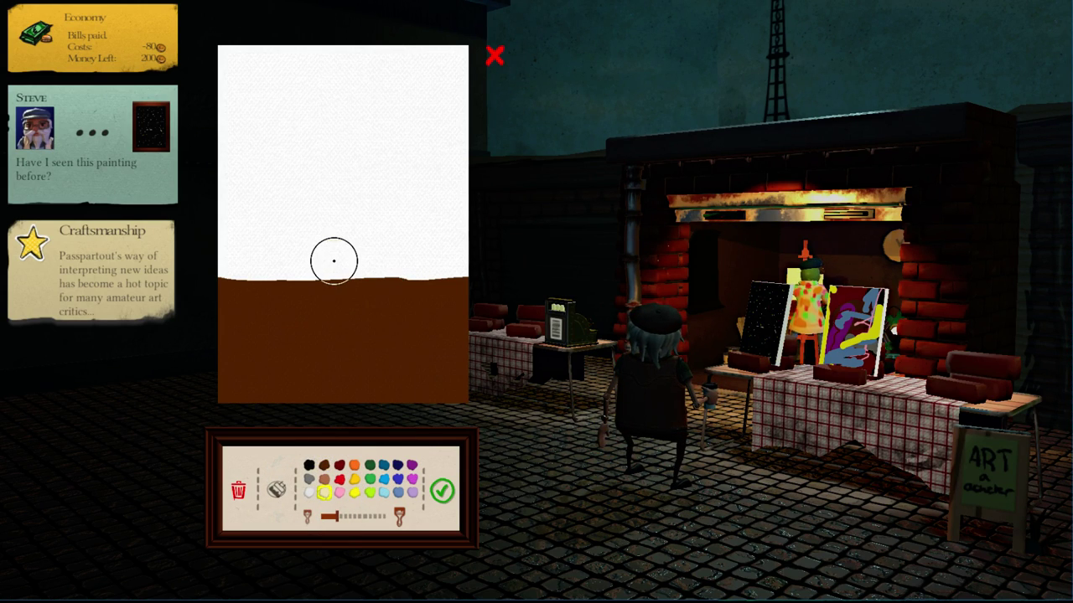
{"action": "left_click_drag", "start_coordinate": [347, 261], "coordinate": [327, 256]}
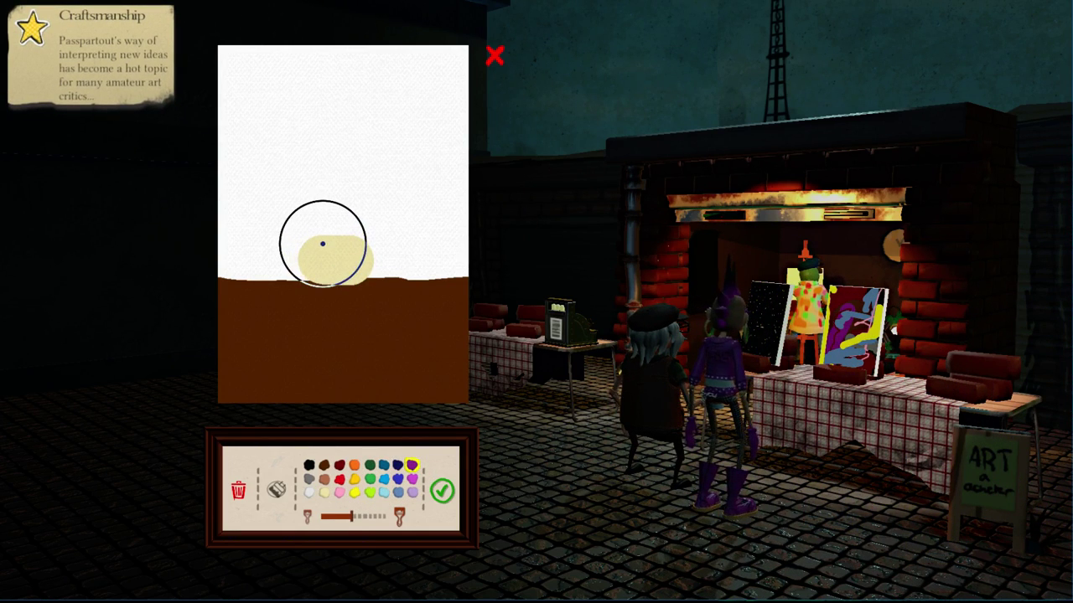
Paint a purple sky over the whole upper canvas down to the ground
{"action": "left_click_drag", "start_coordinate": [170, 220], "coordinate": [483, 211]}
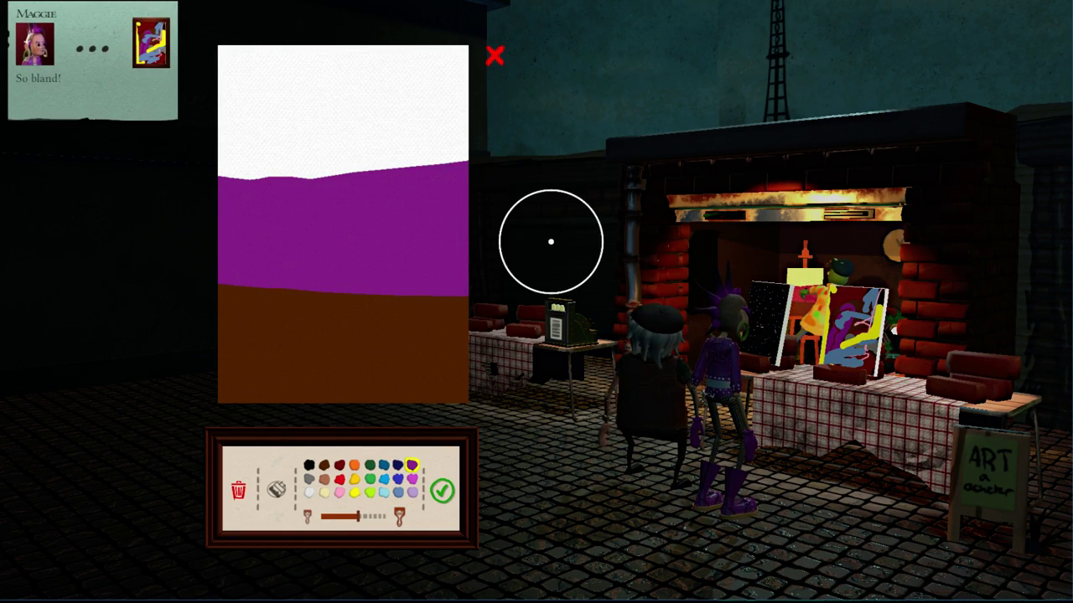
{"action": "mouse_move", "coordinate": [550, 242]}
{"action": "left_mouse_down"}
{"action": "mouse_move", "coordinate": [237, 165]}
{"action": "mouse_move", "coordinate": [555, 127]}
{"action": "mouse_move", "coordinate": [206, 93]}
{"action": "mouse_move", "coordinate": [465, 86]}
{"action": "left_mouse_up"}
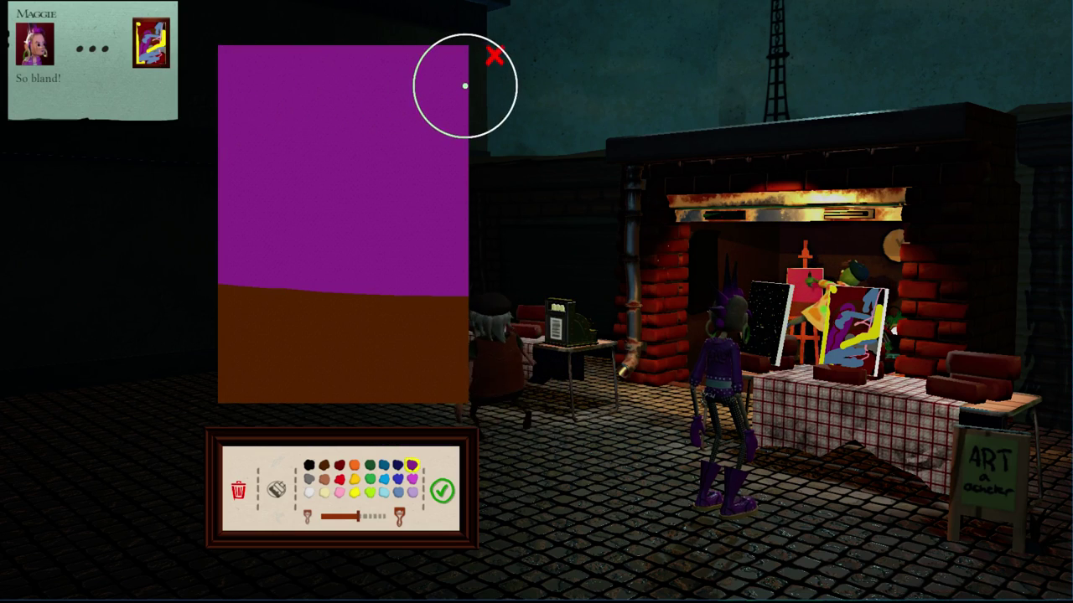
{"action": "left_click_drag", "start_coordinate": [173, 248], "coordinate": [412, 249]}
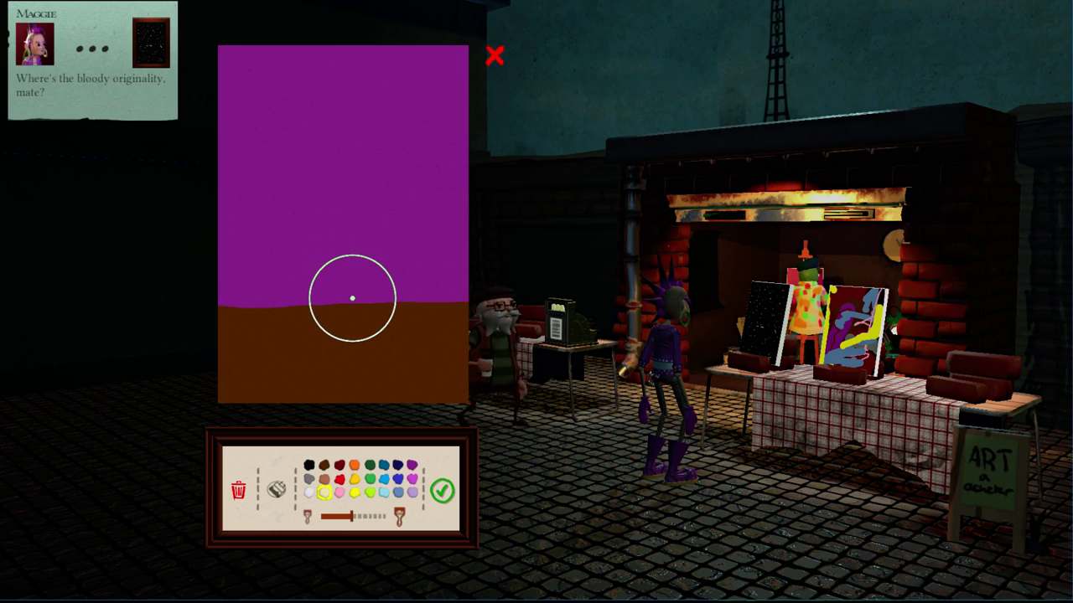
Paint a tall cream shape with a brown band, and accept the 35€ abstract bid
{"action": "left_click_drag", "start_coordinate": [309, 283], "coordinate": [340, 271]}
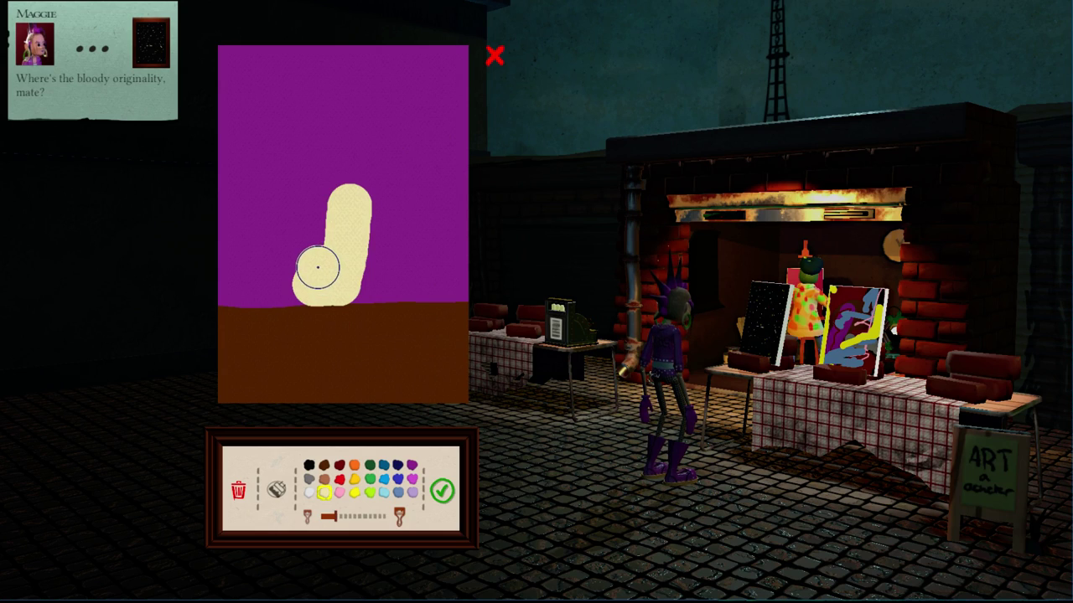
{"action": "left_click_drag", "start_coordinate": [316, 271], "coordinate": [307, 204]}
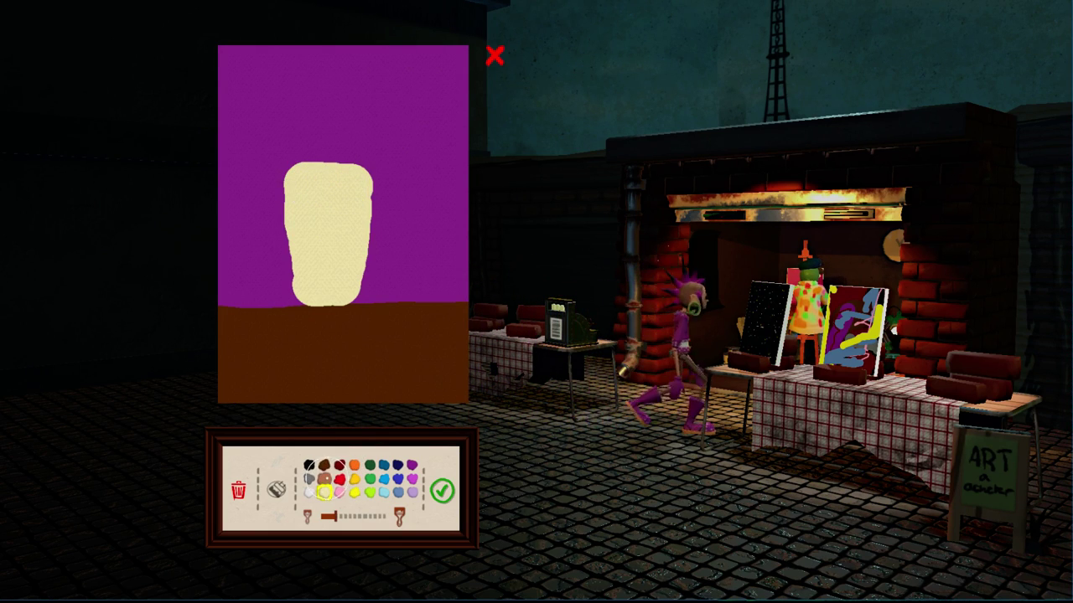
{"action": "left_click_drag", "start_coordinate": [305, 213], "coordinate": [329, 219]}
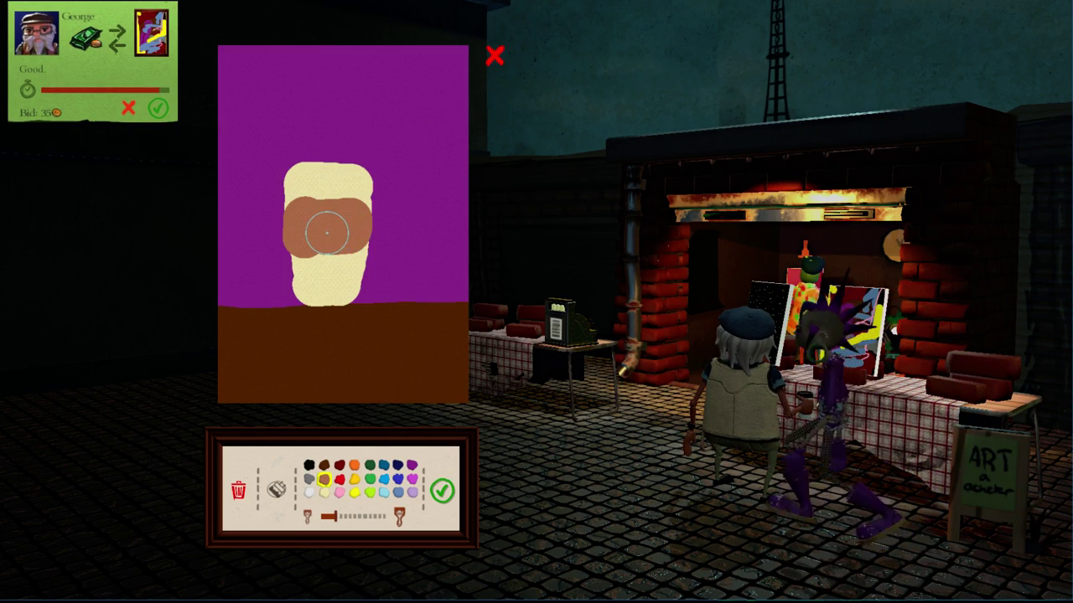
{"action": "left_click_drag", "start_coordinate": [349, 223], "coordinate": [349, 234]}
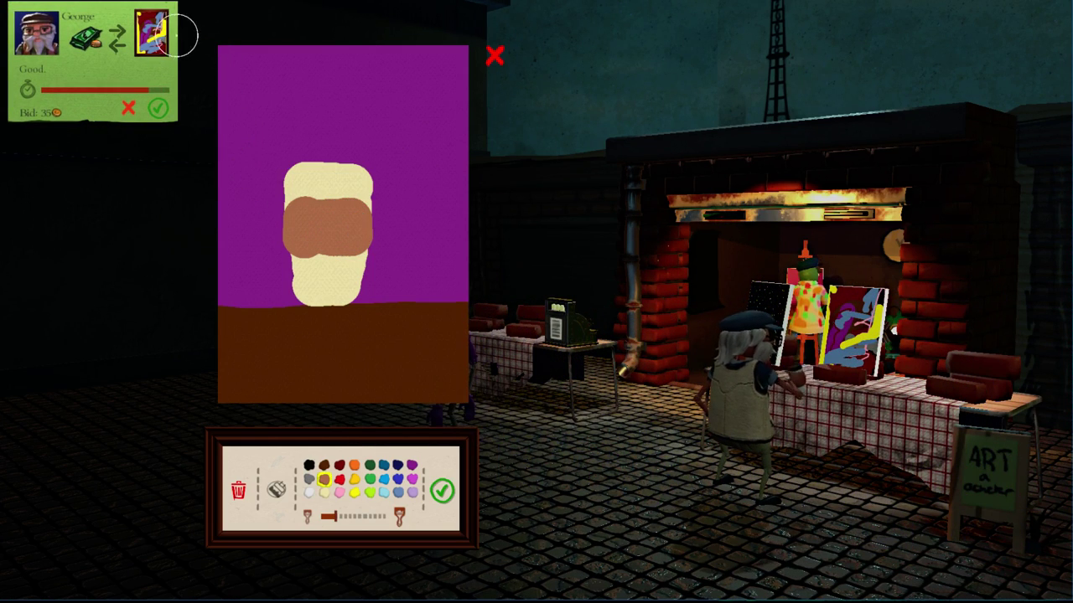
{"action": "left_click", "coordinate": [158, 107]}
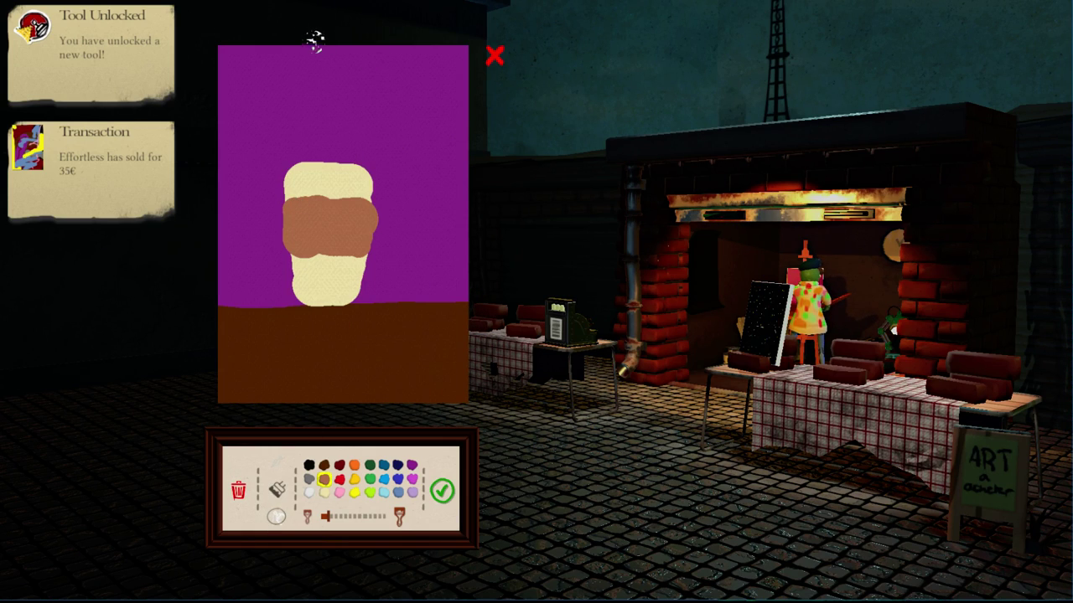
{"action": "scroll", "coordinate": [339, 79], "scroll_direction": "up", "scroll_amount": 2}
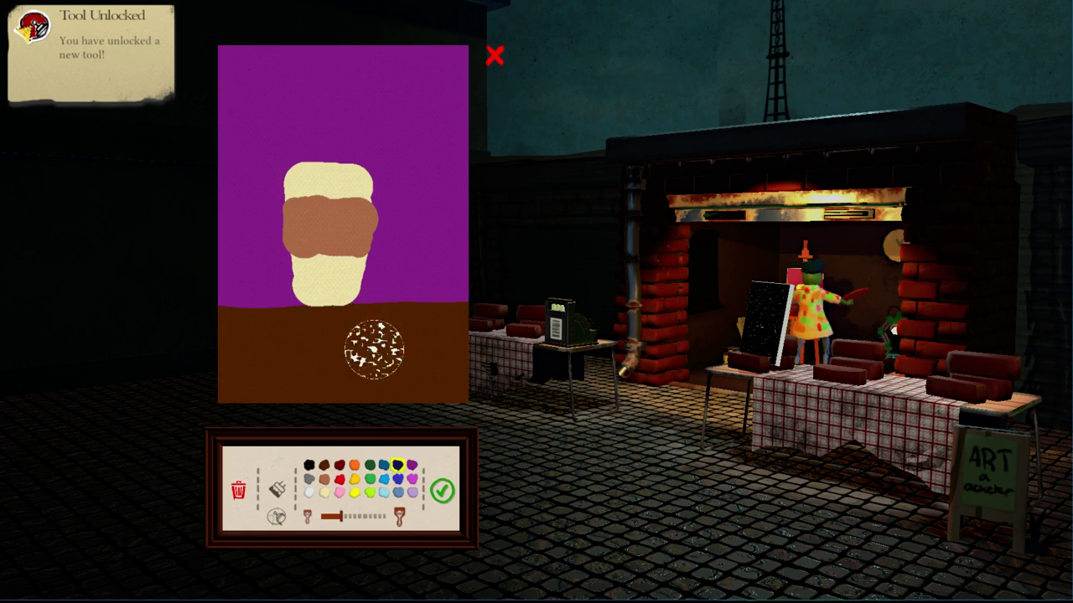
Speckle the purple sky, then paint a black lid and green centre circle on the cup
{"action": "left_click", "coordinate": [275, 107]}
{"action": "left_click", "coordinate": [369, 83]}
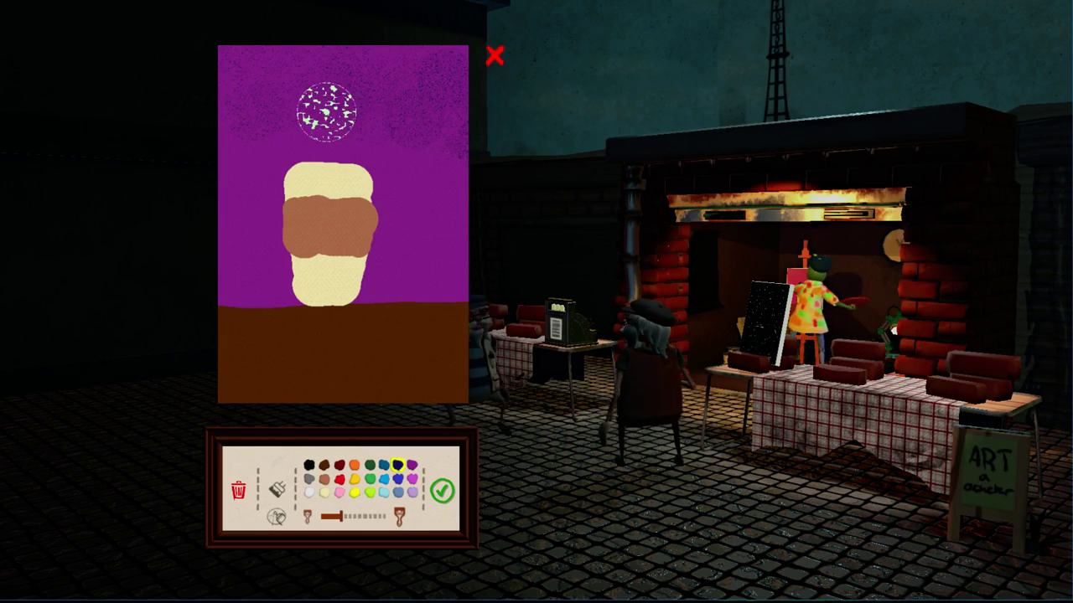
{"action": "left_click", "coordinate": [310, 464]}
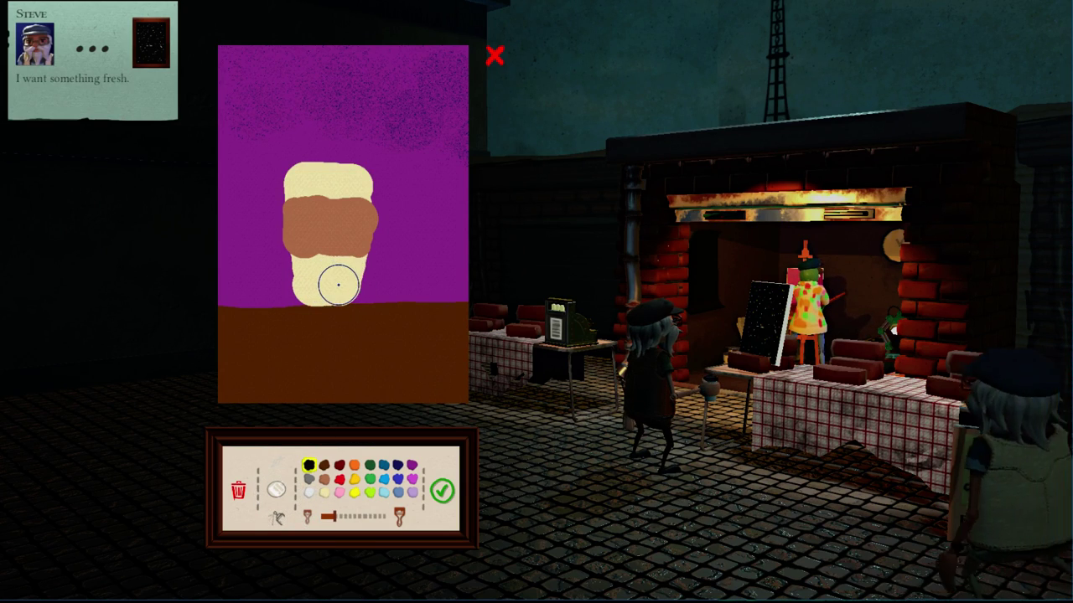
{"action": "scroll", "coordinate": [338, 284], "scroll_direction": "down", "scroll_amount": 3}
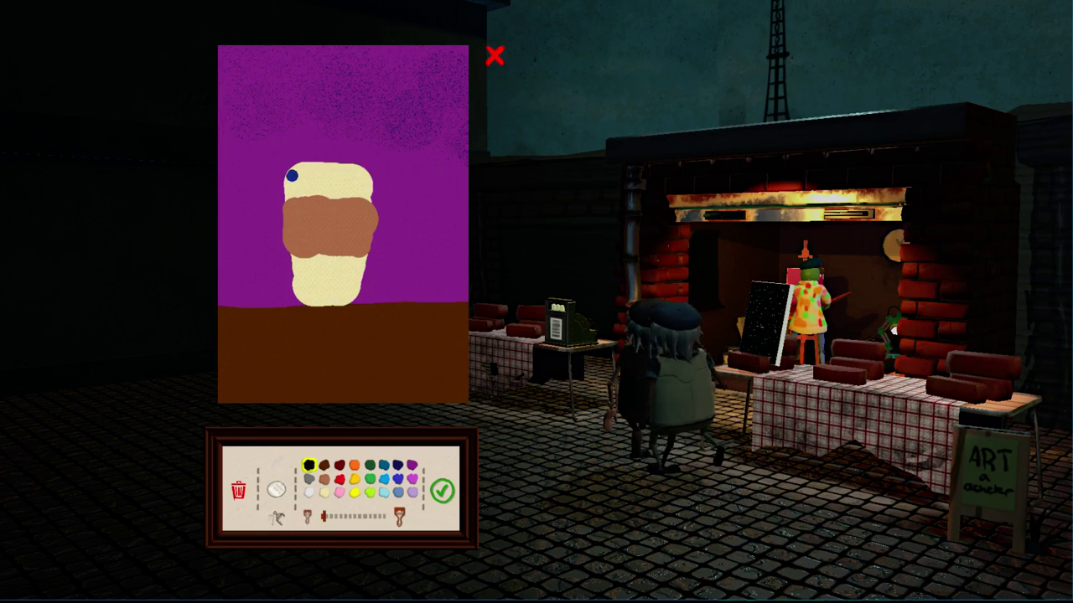
{"action": "left_click_drag", "start_coordinate": [308, 169], "coordinate": [370, 171]}
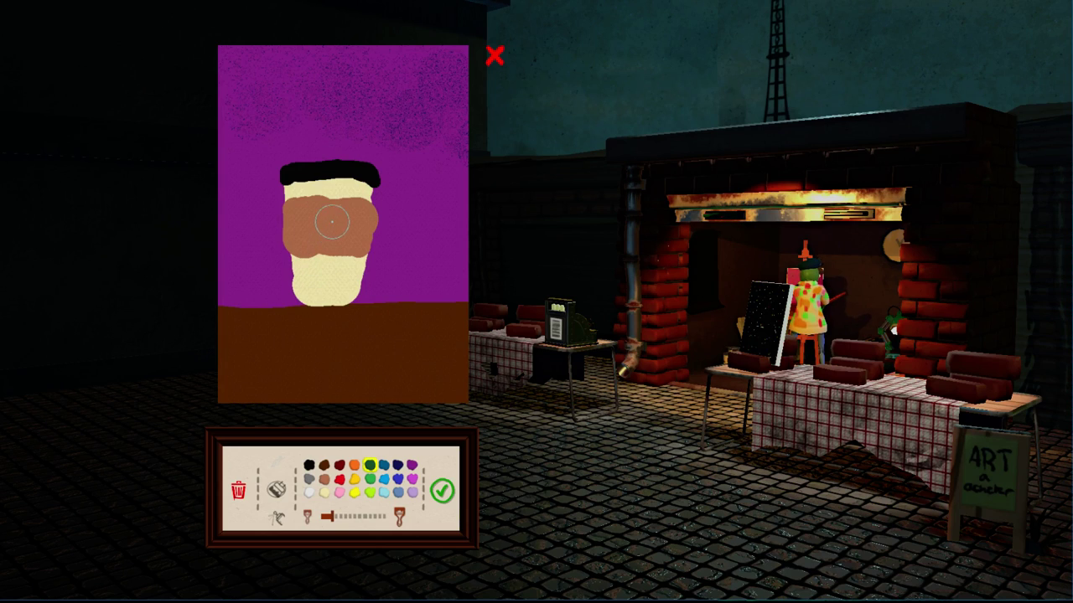
{"action": "left_click_drag", "start_coordinate": [324, 225], "coordinate": [328, 225]}
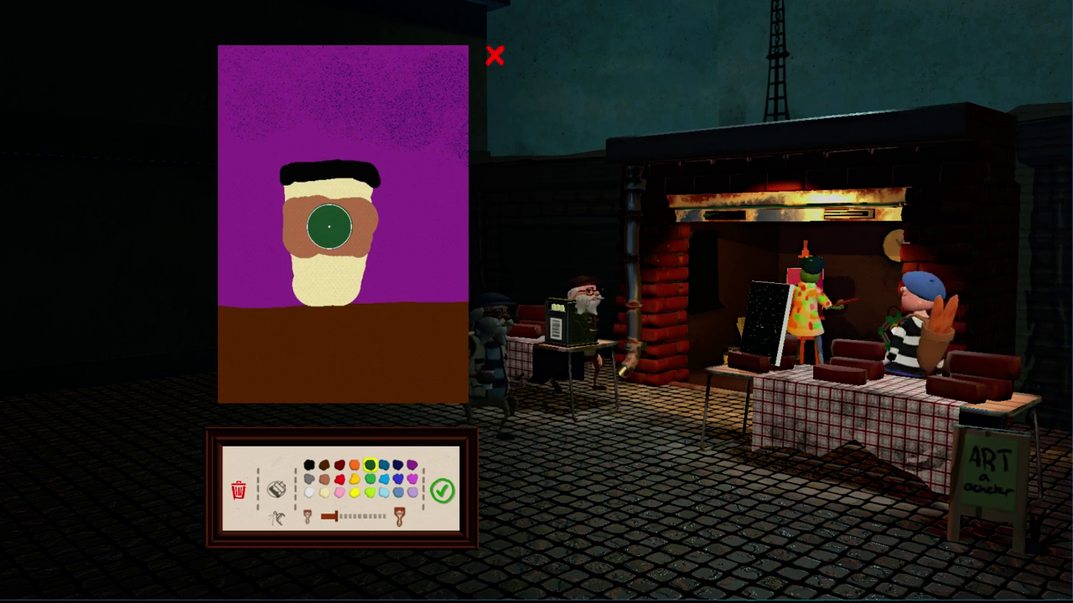
{"action": "left_click", "coordinate": [310, 492]}
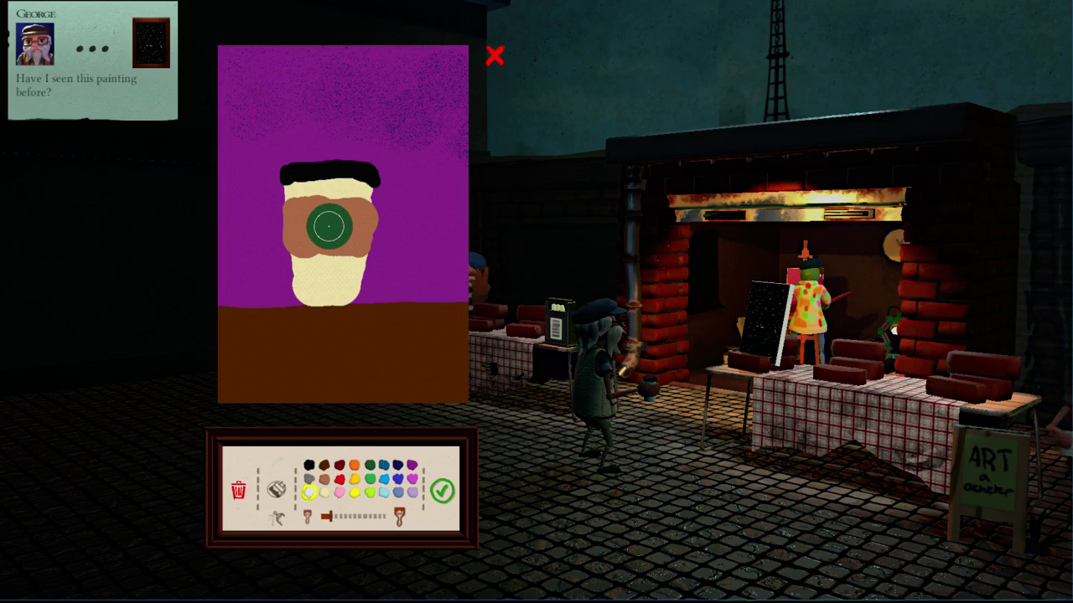
Display the coffee cup painting and confirm the name 'Spacebucks Coffee'
{"action": "left_click", "coordinate": [442, 493]}
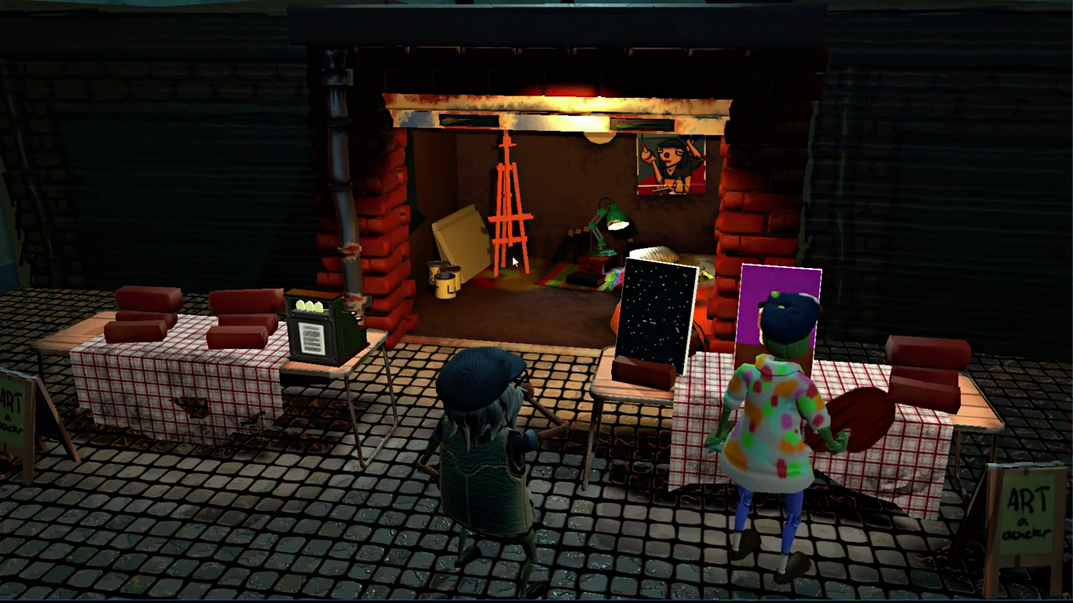
{"action": "type", "text": "Spac"}
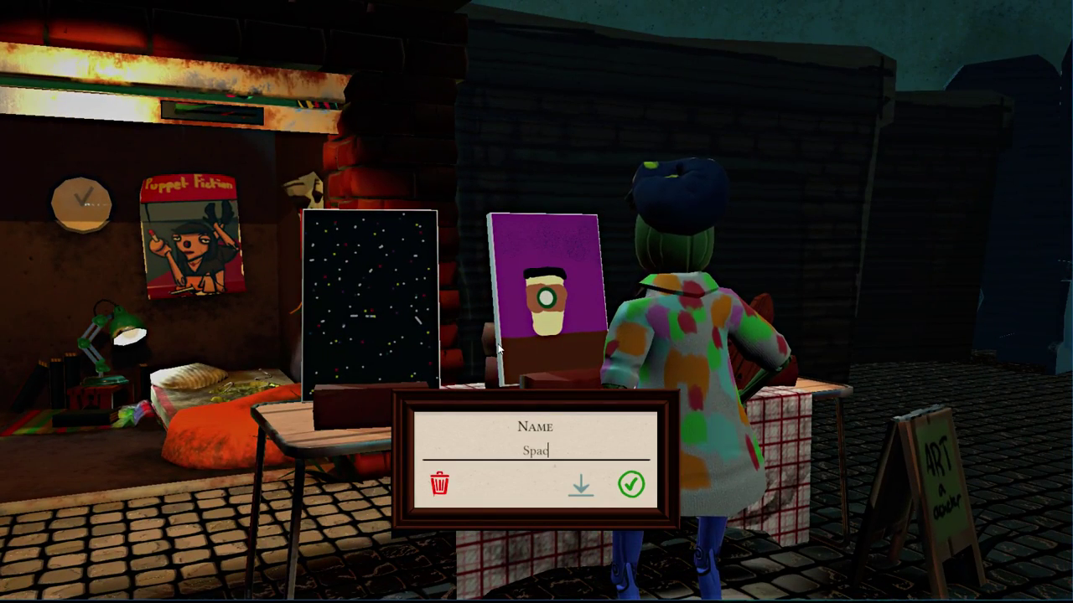
{"action": "type", "text": "ebucks"}
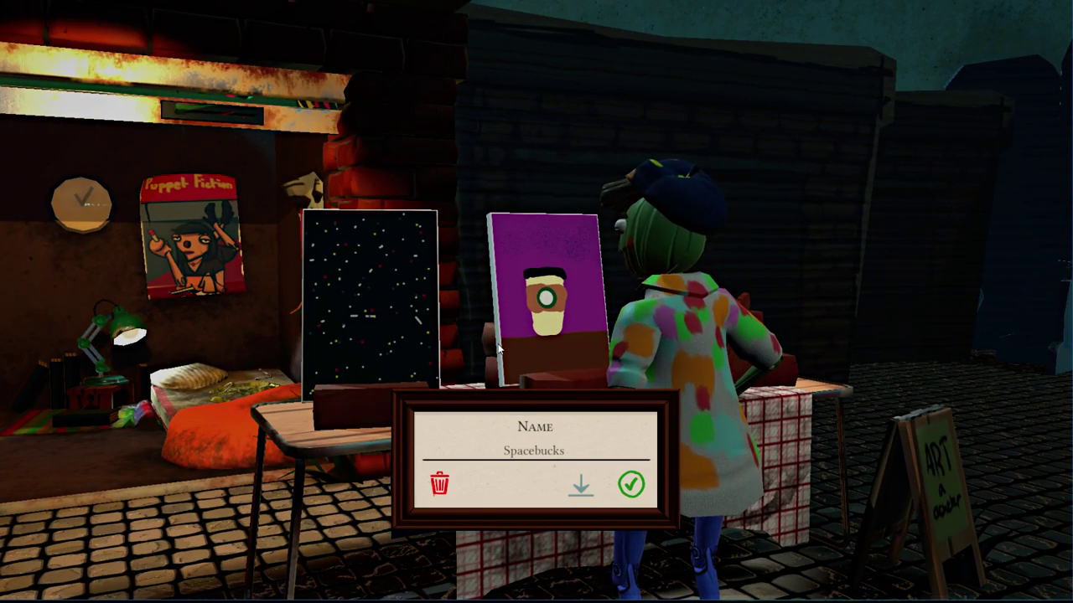
{"action": "type", "text": " Coffee"}
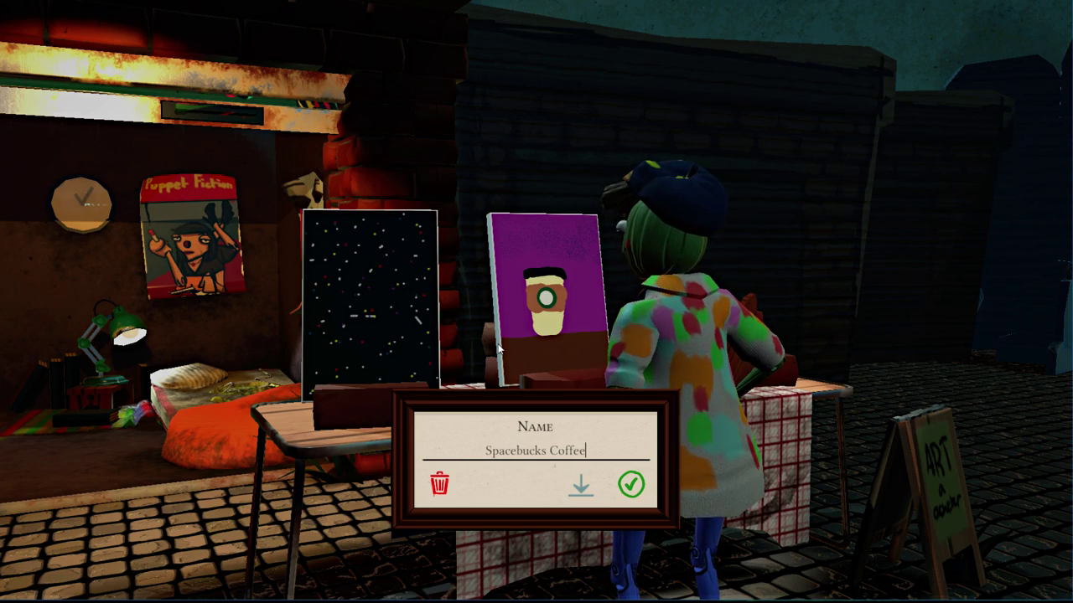
{"action": "left_click", "coordinate": [629, 484]}
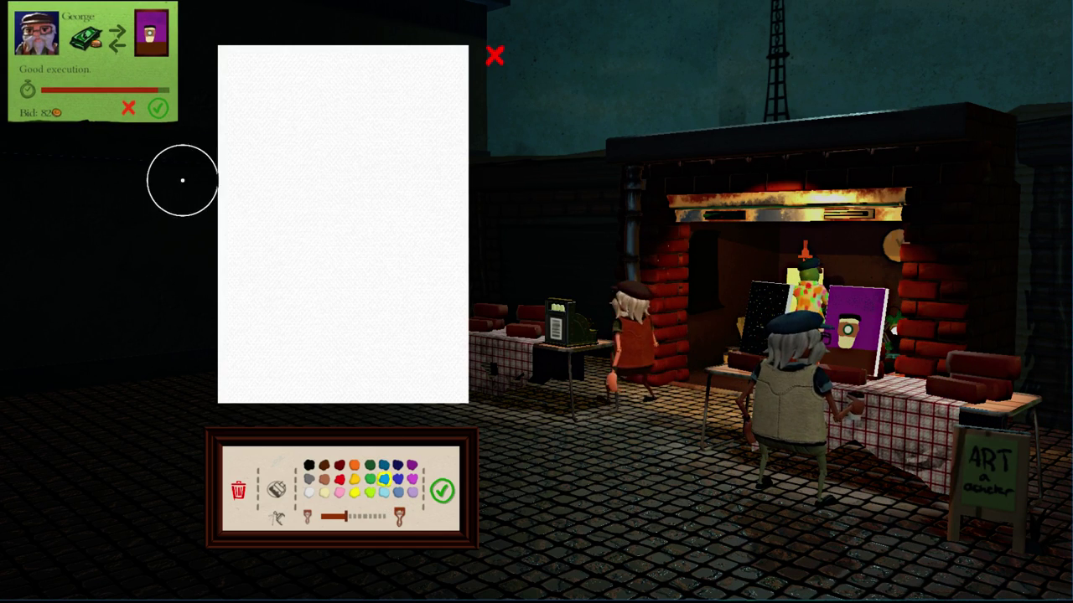
Accept George's coffee bid, paint the upper half blue, and add deeper-blue speckles
{"action": "left_click", "coordinate": [153, 108]}
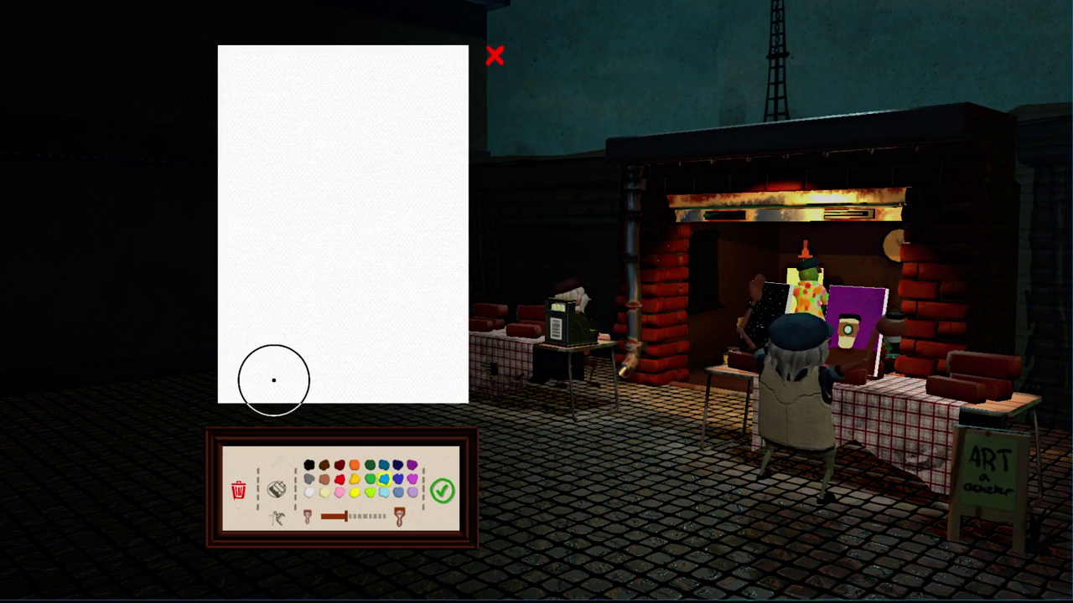
{"action": "mouse_move", "coordinate": [229, 184]}
{"action": "left_mouse_down"}
{"action": "mouse_move", "coordinate": [327, 136]}
{"action": "mouse_move", "coordinate": [359, 79]}
{"action": "mouse_move", "coordinate": [203, 66]}
{"action": "left_mouse_up"}
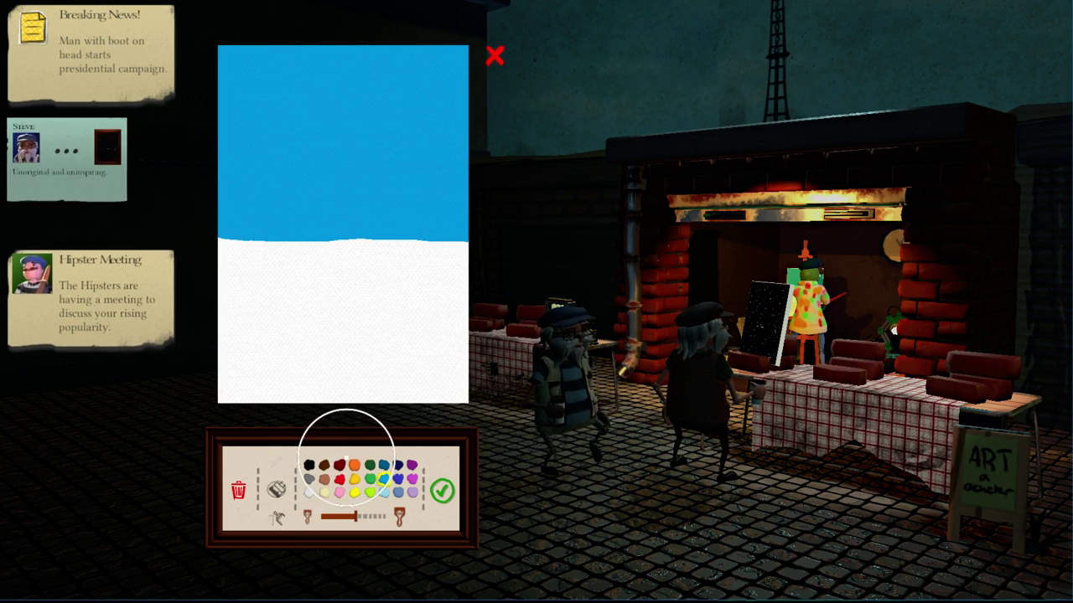
{"action": "left_click", "coordinate": [383, 465]}
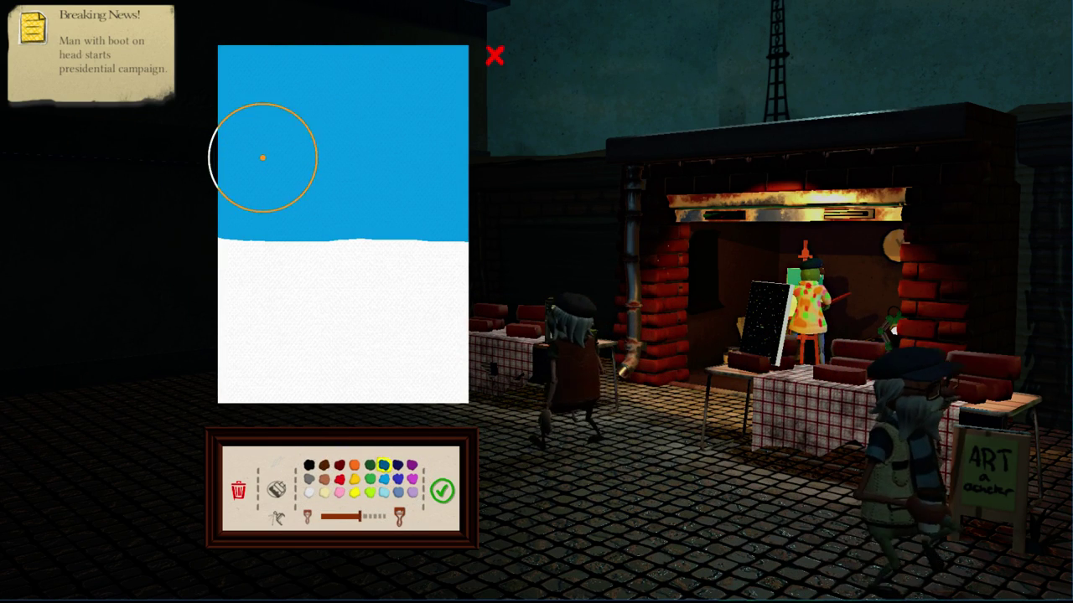
{"action": "scroll", "coordinate": [263, 158], "scroll_direction": "down", "scroll_amount": 2}
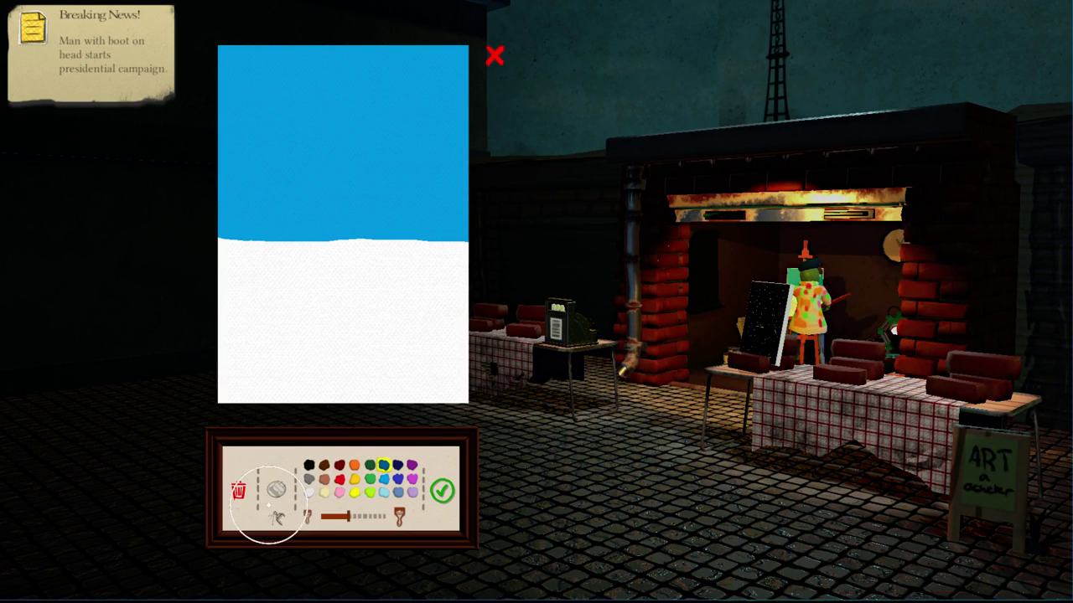
{"action": "mouse_move", "coordinate": [402, 84]}
{"action": "left_mouse_down"}
{"action": "mouse_move", "coordinate": [198, 52]}
{"action": "mouse_move", "coordinate": [522, 48]}
{"action": "mouse_move", "coordinate": [287, 69]}
{"action": "mouse_move", "coordinate": [223, 62]}
{"action": "mouse_move", "coordinate": [511, 76]}
{"action": "mouse_move", "coordinate": [235, 96]}
{"action": "mouse_move", "coordinate": [365, 109]}
{"action": "mouse_move", "coordinate": [288, 115]}
{"action": "mouse_move", "coordinate": [431, 115]}
{"action": "mouse_move", "coordinate": [381, 132]}
{"action": "mouse_move", "coordinate": [215, 139]}
{"action": "mouse_move", "coordinate": [510, 131]}
{"action": "mouse_move", "coordinate": [271, 52]}
{"action": "mouse_move", "coordinate": [209, 116]}
{"action": "left_mouse_up"}
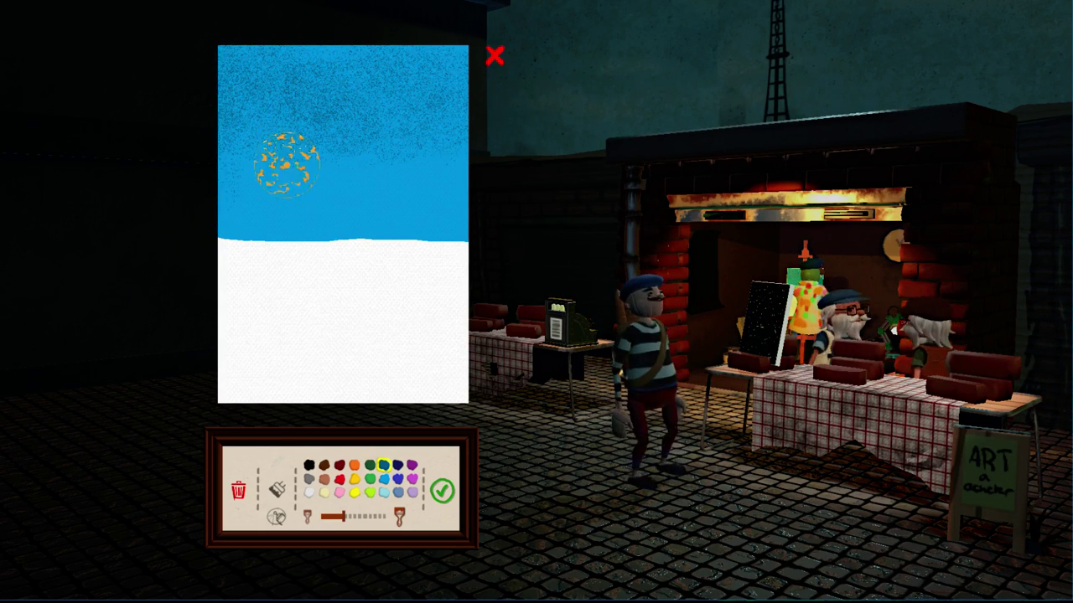
Spray light cyan speckles over the upper-left sky
{"action": "left_click", "coordinate": [383, 493]}
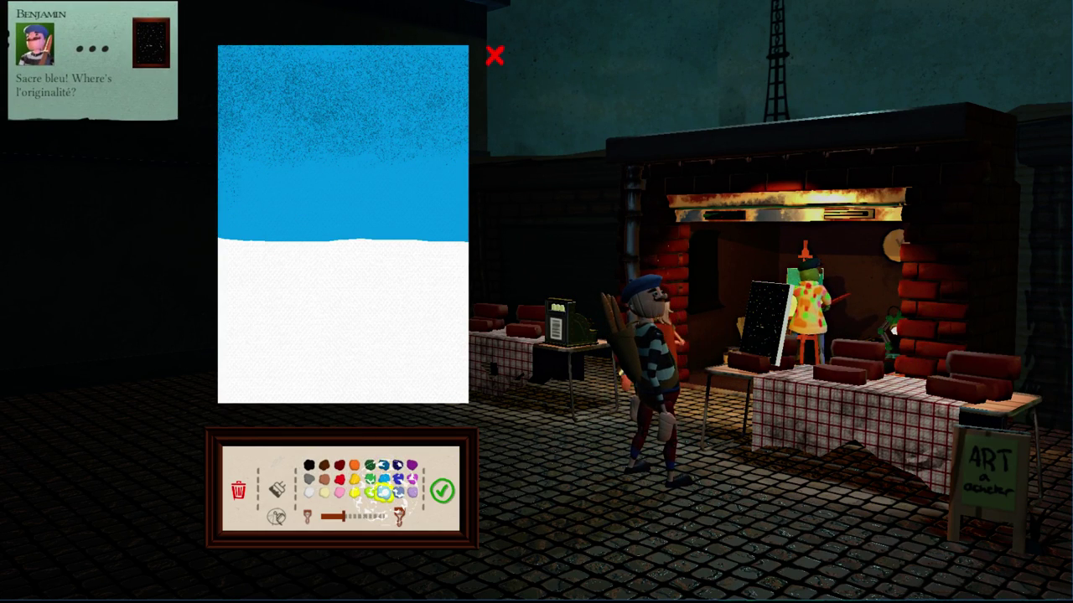
{"action": "mouse_move", "coordinate": [272, 25]}
{"action": "left_mouse_down"}
{"action": "mouse_move", "coordinate": [246, 79]}
{"action": "mouse_move", "coordinate": [195, 136]}
{"action": "left_mouse_up"}
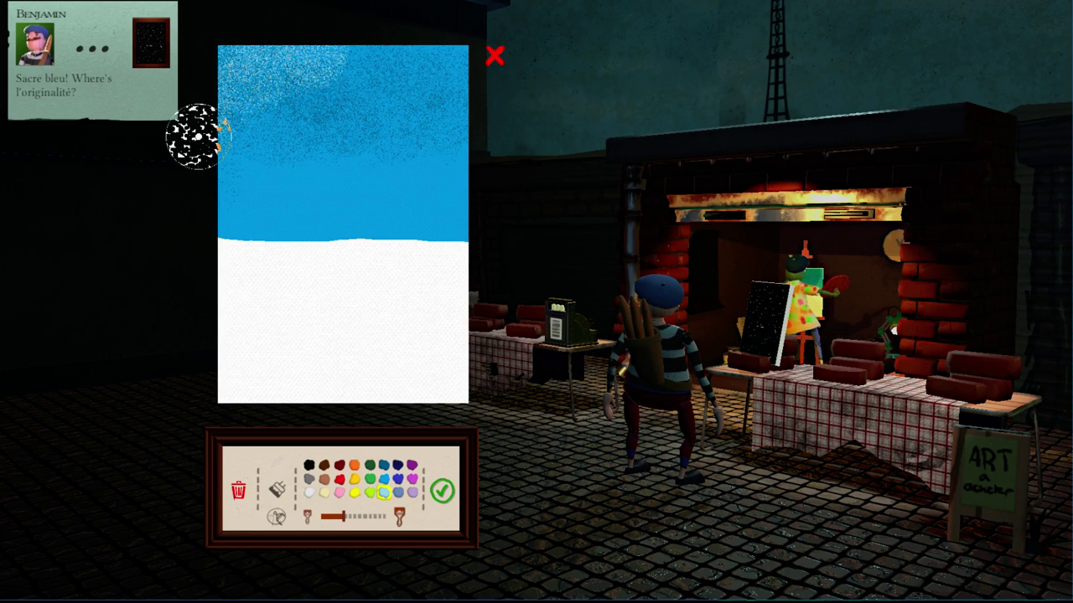
{"action": "mouse_move", "coordinate": [350, 63]}
{"action": "left_mouse_down"}
{"action": "mouse_move", "coordinate": [275, 100]}
{"action": "mouse_move", "coordinate": [269, 135]}
{"action": "mouse_move", "coordinate": [238, 83]}
{"action": "mouse_move", "coordinate": [248, 67]}
{"action": "mouse_move", "coordinate": [201, 90]}
{"action": "left_mouse_up"}
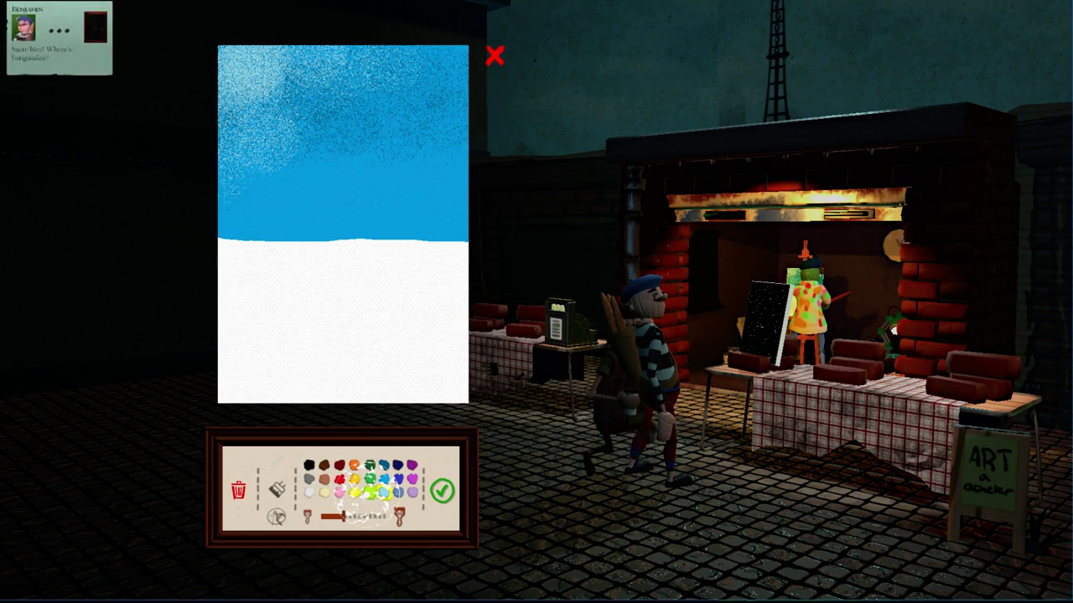
{"action": "left_click", "coordinate": [277, 490]}
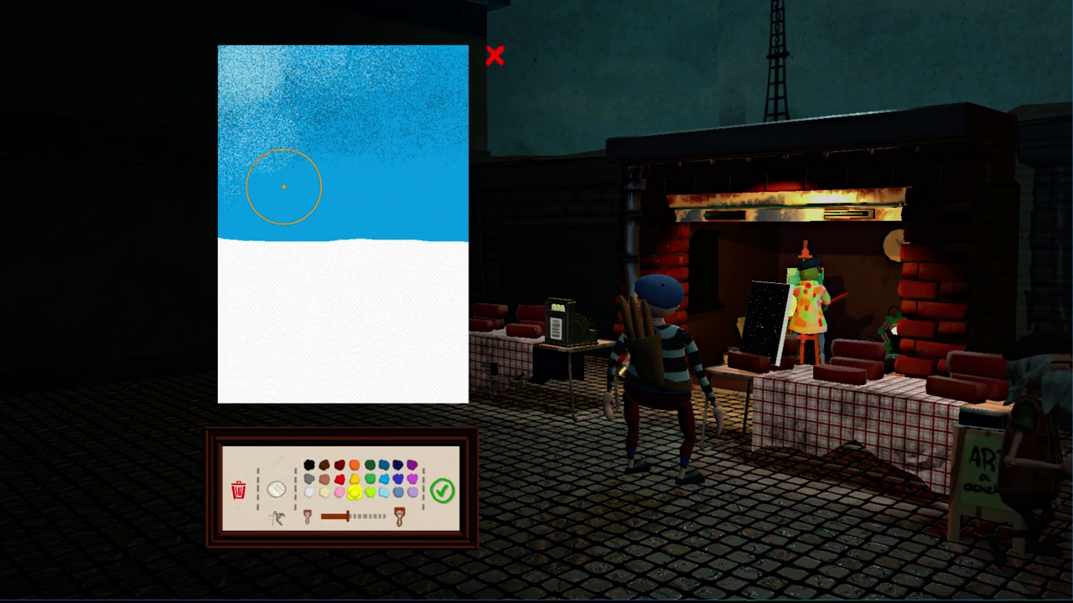
Dab a yellow sun in the top-left corner with a speckled yellow glow
{"action": "left_click", "coordinate": [222, 48]}
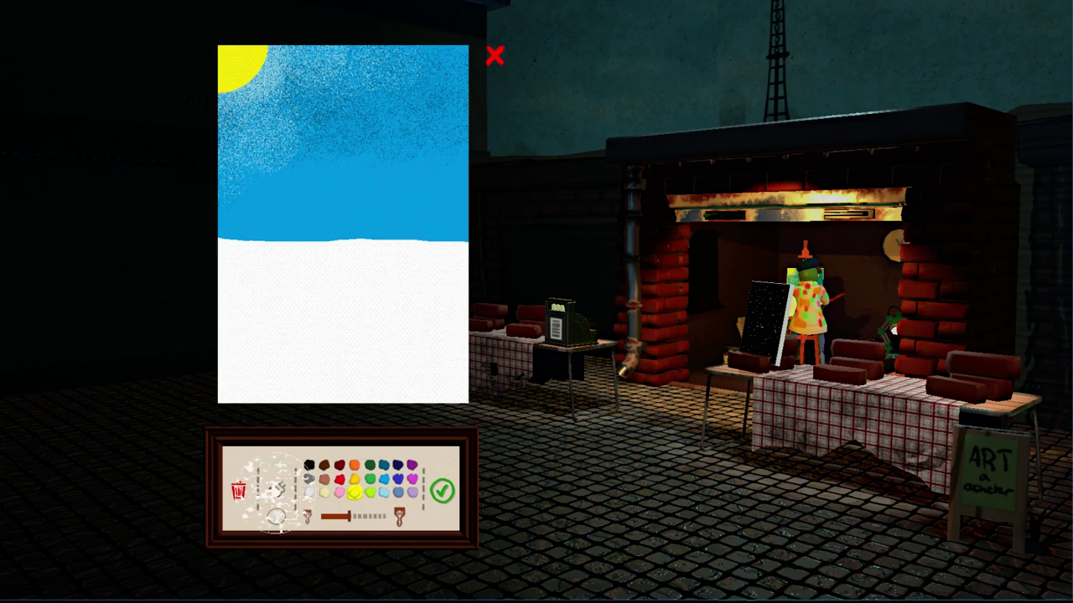
{"action": "left_click_drag", "start_coordinate": [240, 89], "coordinate": [232, 77]}
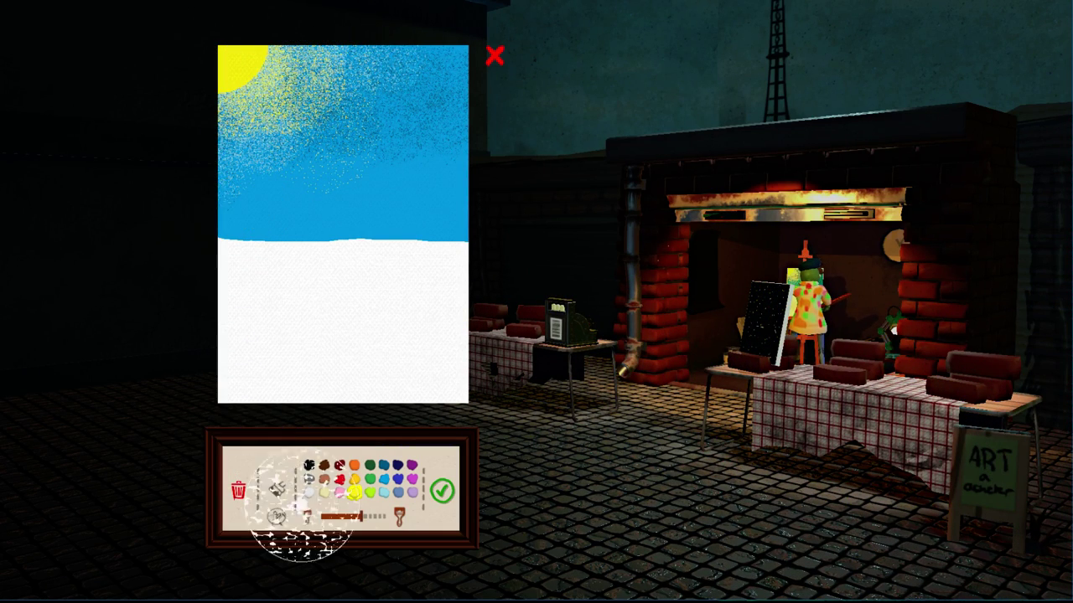
{"action": "scroll", "coordinate": [335, 390], "scroll_direction": "up", "scroll_amount": 1}
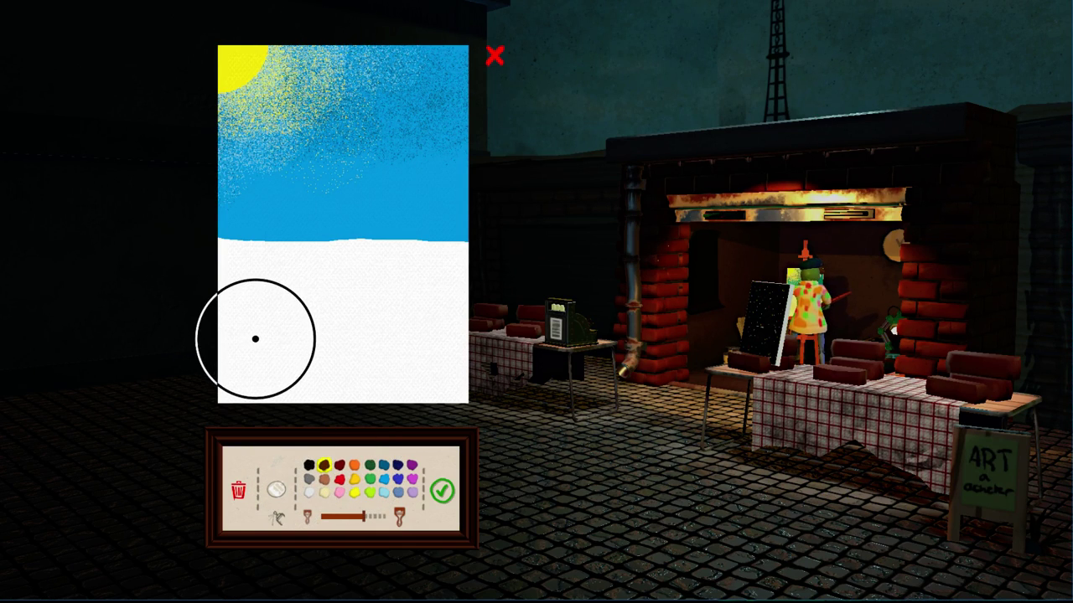
Paint the lower canvas brown and start a black mountain silhouette above it
{"action": "mouse_move", "coordinate": [255, 338]}
{"action": "left_mouse_down"}
{"action": "mouse_move", "coordinate": [515, 311]}
{"action": "mouse_move", "coordinate": [129, 290]}
{"action": "mouse_move", "coordinate": [441, 283]}
{"action": "left_mouse_up"}
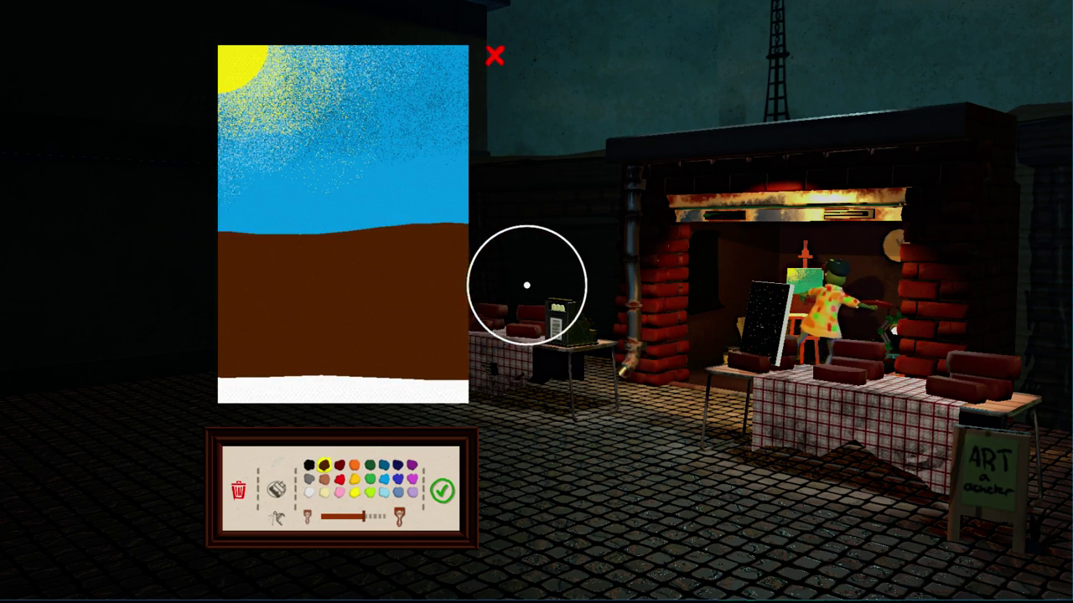
{"action": "mouse_move", "coordinate": [526, 286]}
{"action": "left_mouse_down"}
{"action": "mouse_move", "coordinate": [221, 372]}
{"action": "mouse_move", "coordinate": [522, 376]}
{"action": "left_mouse_up"}
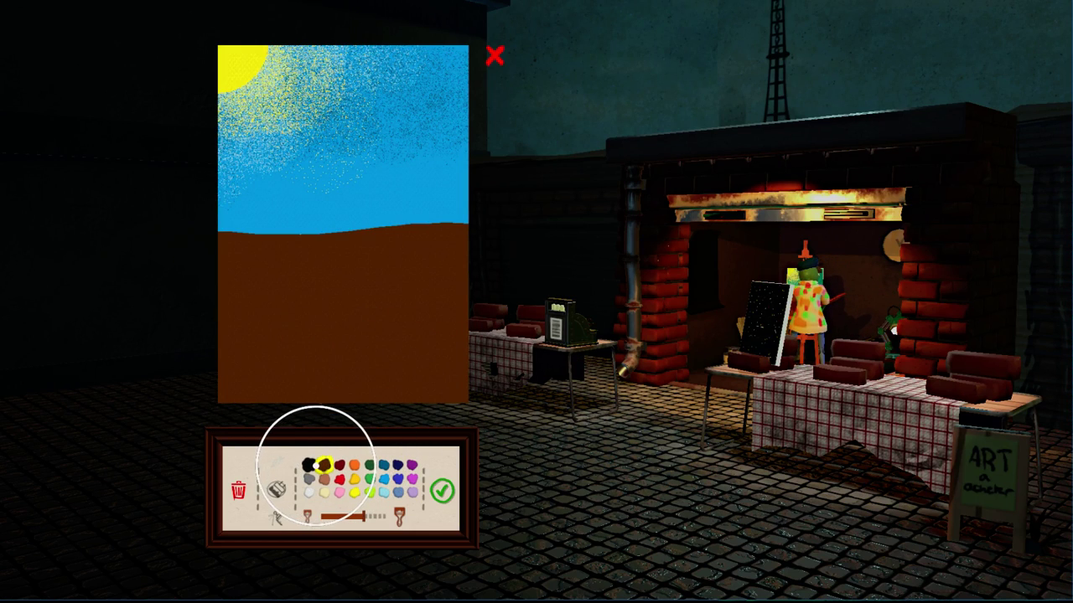
{"action": "left_click", "coordinate": [309, 464]}
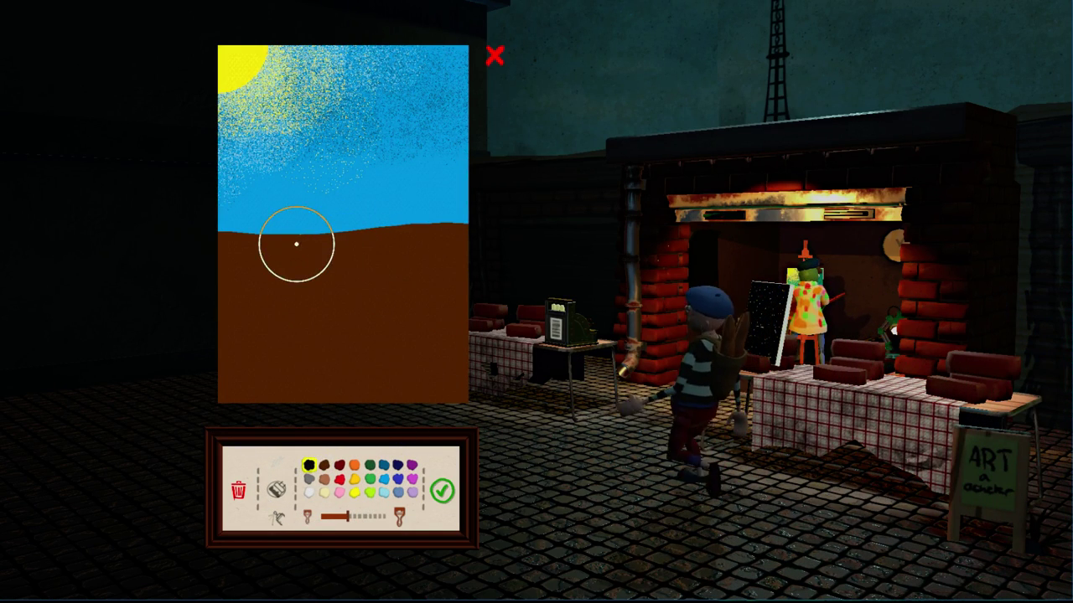
{"action": "scroll", "coordinate": [285, 239], "scroll_direction": "down", "scroll_amount": 3}
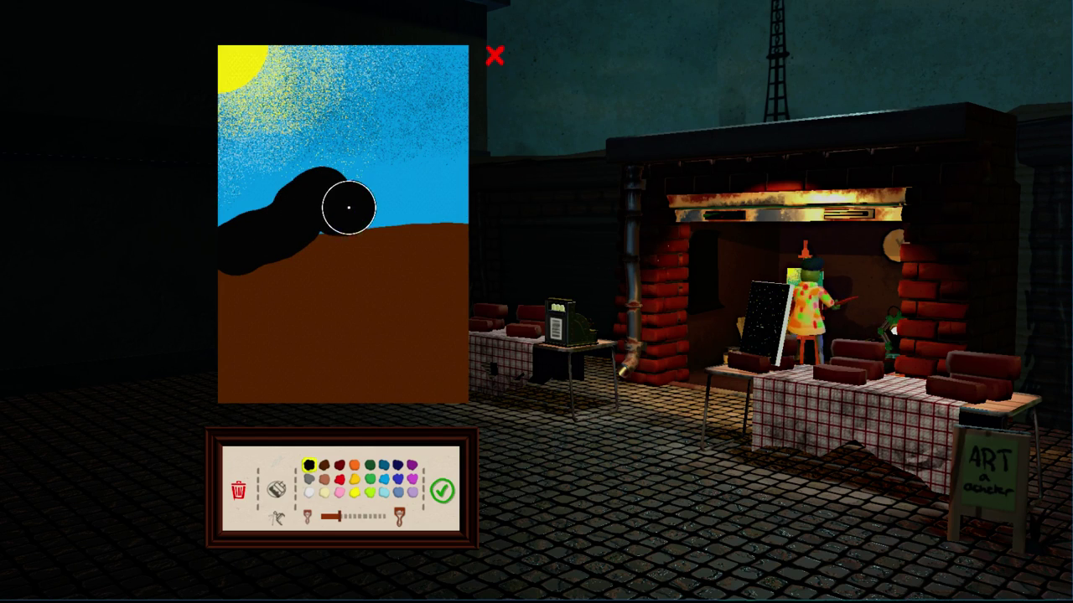
{"action": "mouse_move", "coordinate": [464, 228]}
{"action": "left_mouse_down"}
{"action": "mouse_move", "coordinate": [383, 232]}
{"action": "mouse_move", "coordinate": [383, 247]}
{"action": "left_mouse_up"}
Extend the black mountains left, round the right peak, and fill the left edge
{"action": "left_click_drag", "start_coordinate": [315, 240], "coordinate": [212, 262]}
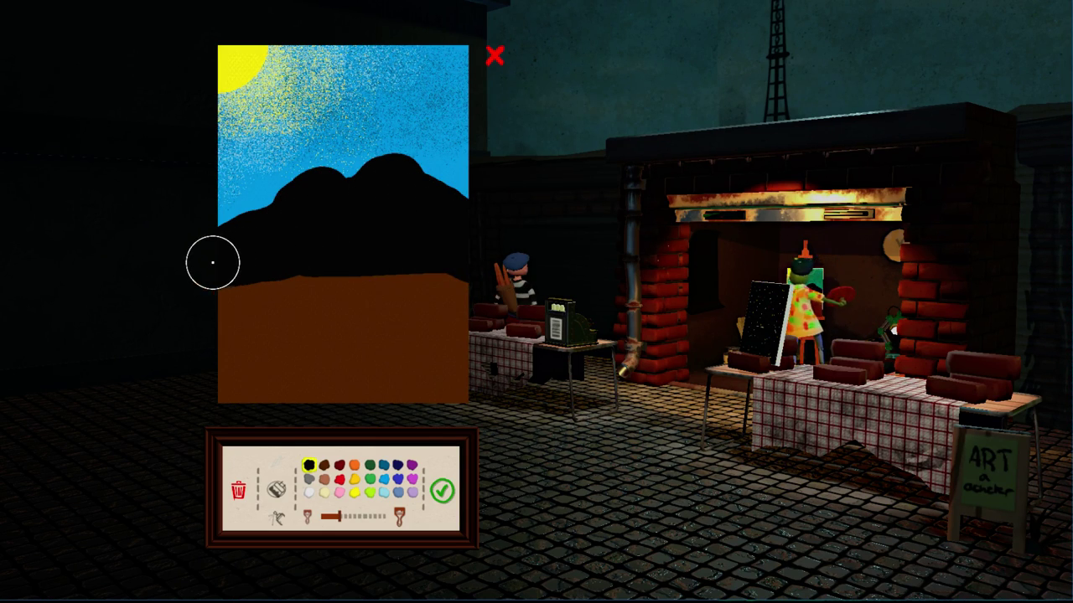
{"action": "scroll", "coordinate": [324, 191], "scroll_direction": "down", "scroll_amount": 2}
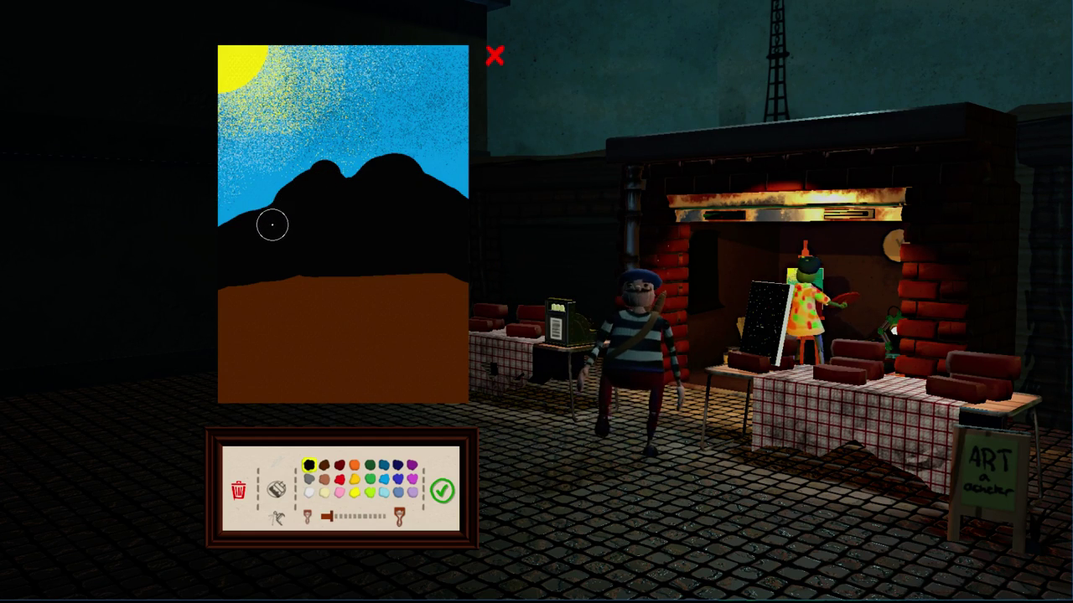
{"action": "left_click_drag", "start_coordinate": [393, 163], "coordinate": [380, 178]}
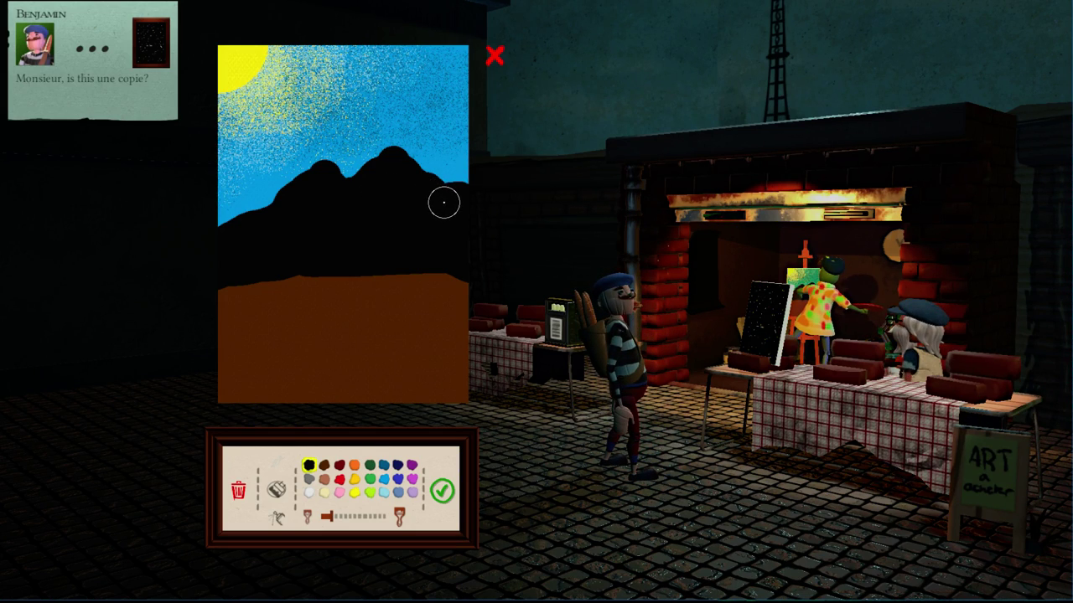
{"action": "left_click", "coordinate": [236, 192]}
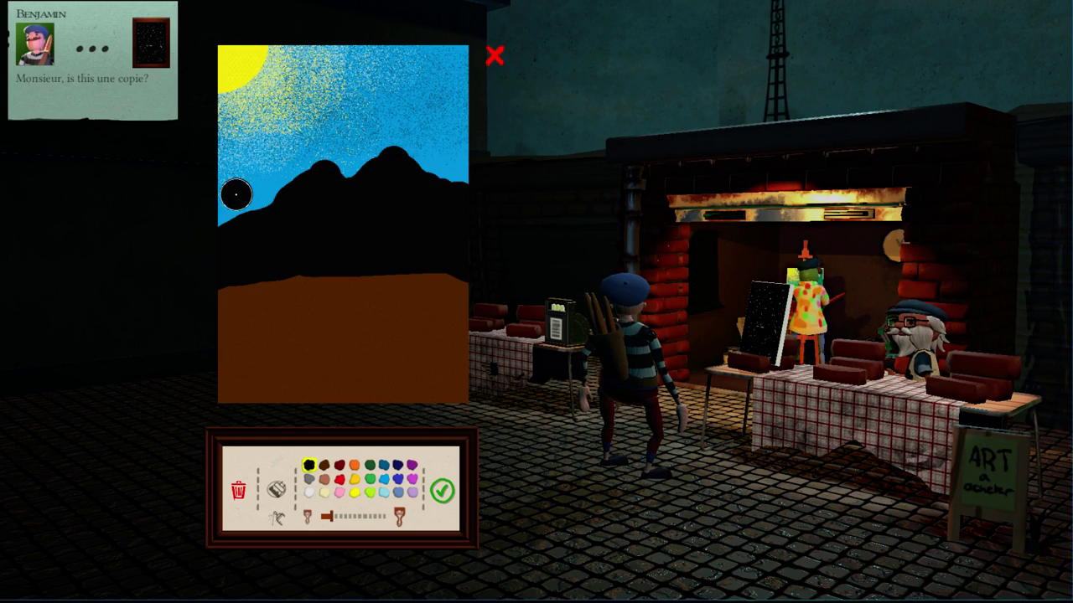
{"action": "left_click_drag", "start_coordinate": [247, 201], "coordinate": [277, 205]}
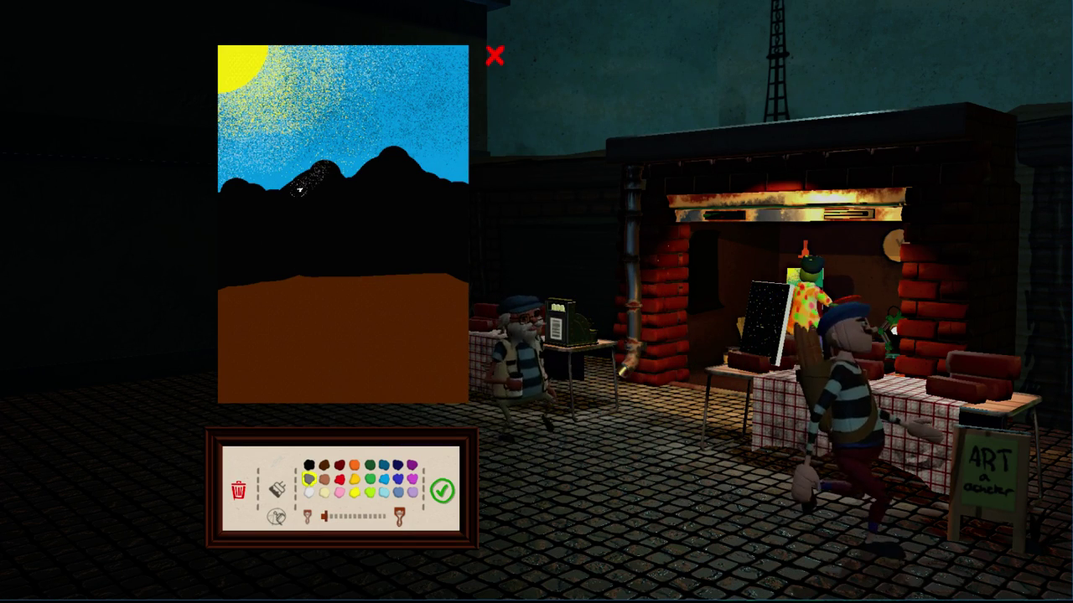
Spray white speckles over the black mountain slopes to frost the peaks
{"action": "left_click_drag", "start_coordinate": [317, 174], "coordinate": [314, 201]}
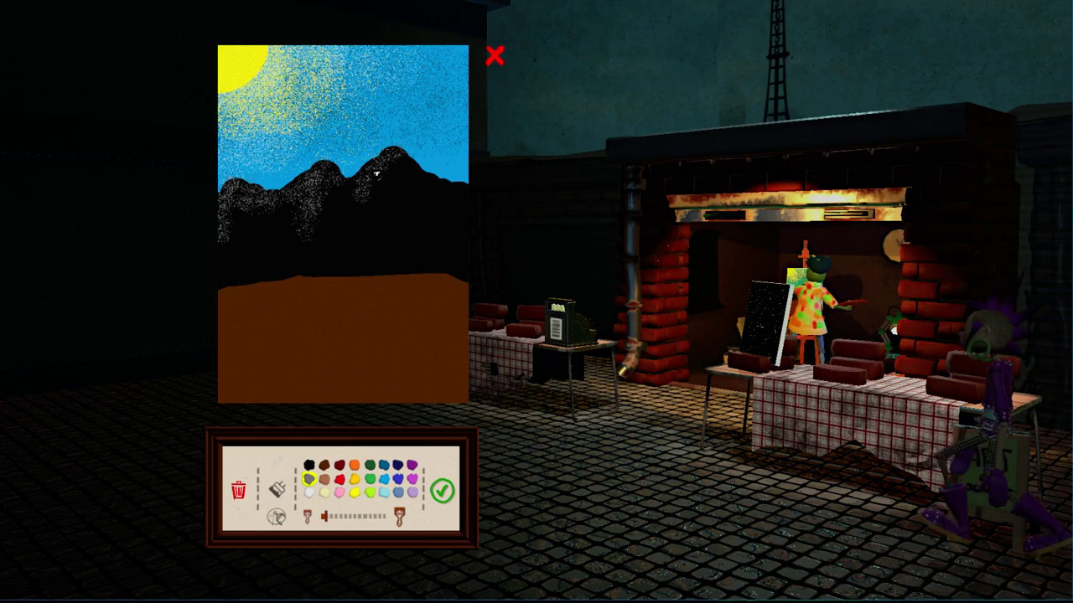
{"action": "left_click_drag", "start_coordinate": [378, 161], "coordinate": [389, 182]}
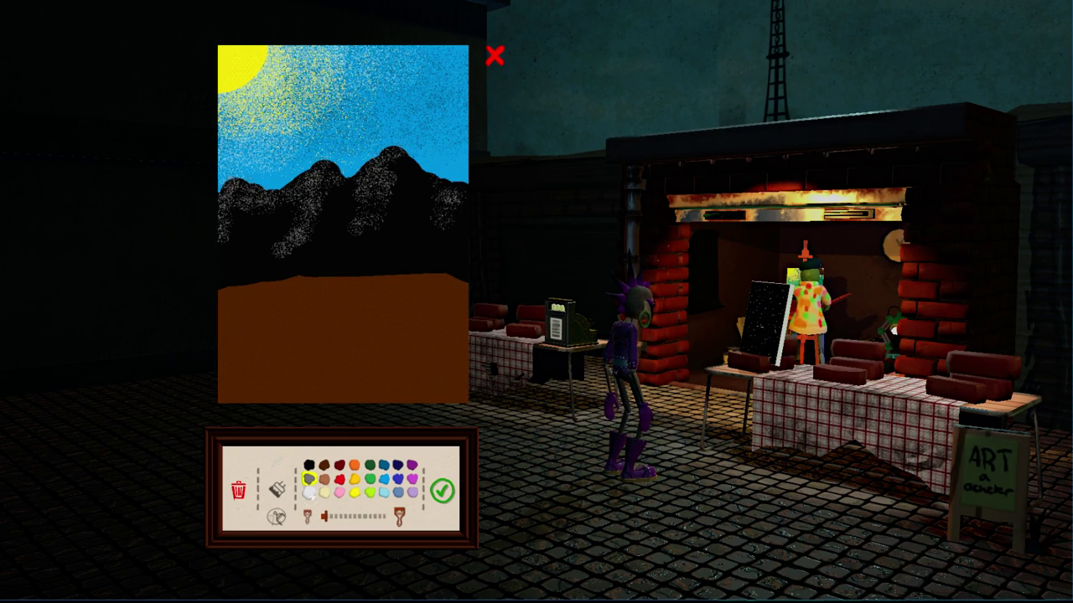
{"action": "left_click", "coordinate": [309, 493]}
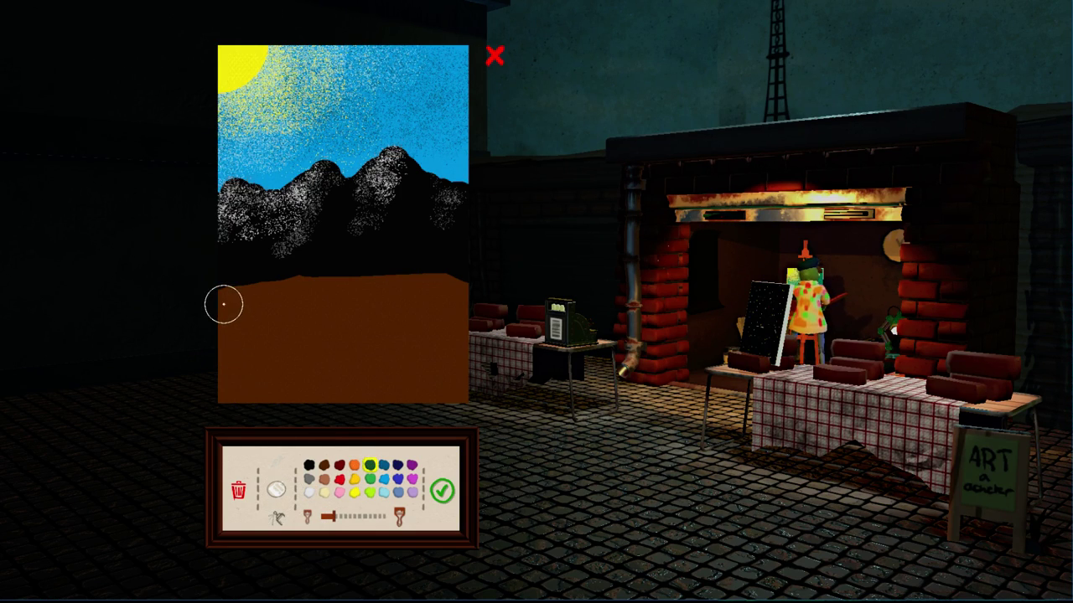
Paint green over the brown ground, spray green speckles, and brush a blue river across
{"action": "mouse_move", "coordinate": [224, 304]}
{"action": "left_mouse_down"}
{"action": "mouse_move", "coordinate": [383, 309]}
{"action": "mouse_move", "coordinate": [506, 294]}
{"action": "left_mouse_up"}
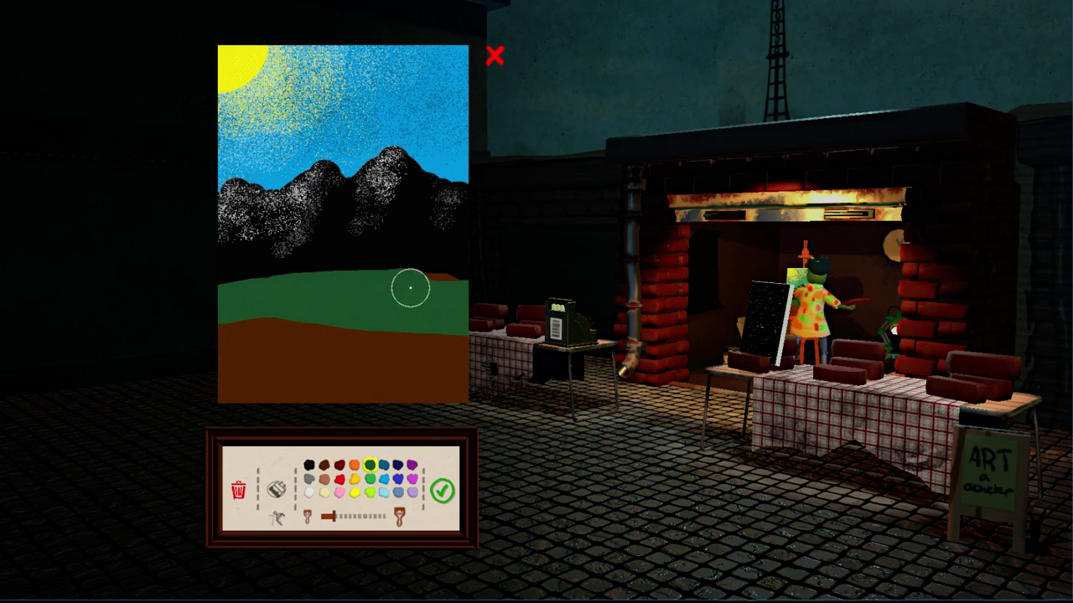
{"action": "mouse_move", "coordinate": [376, 329]}
{"action": "left_mouse_down"}
{"action": "mouse_move", "coordinate": [428, 357]}
{"action": "mouse_move", "coordinate": [165, 355]}
{"action": "left_mouse_up"}
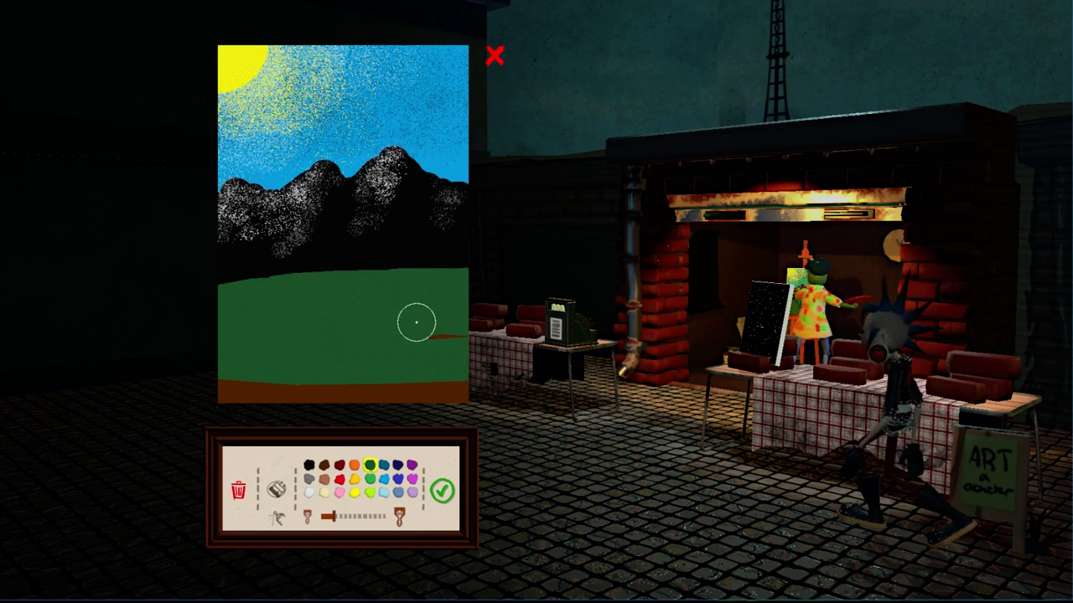
{"action": "left_click", "coordinate": [324, 464]}
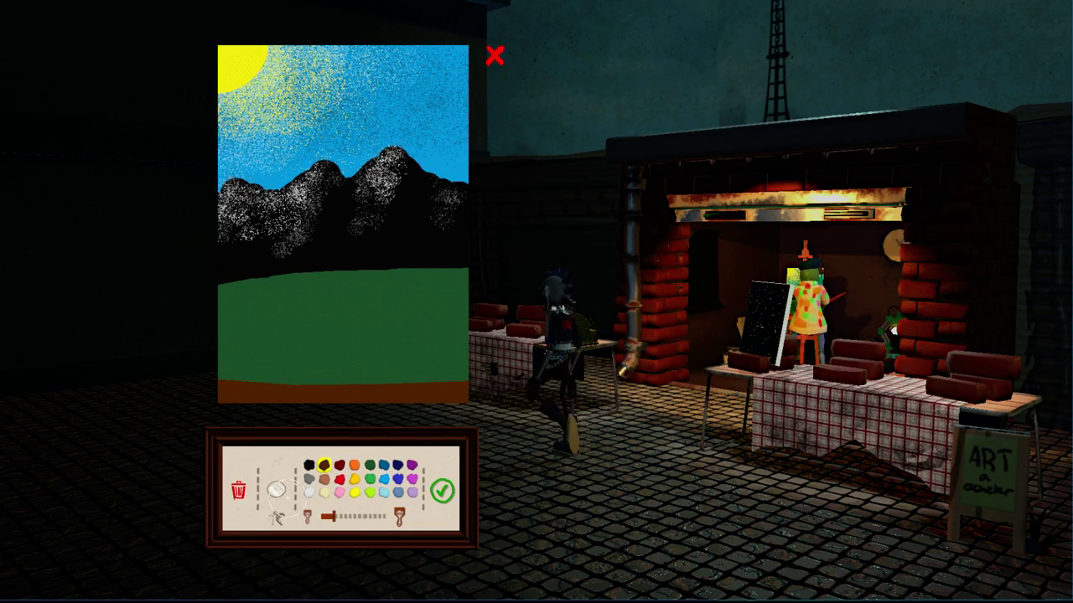
{"action": "left_click", "coordinate": [279, 518]}
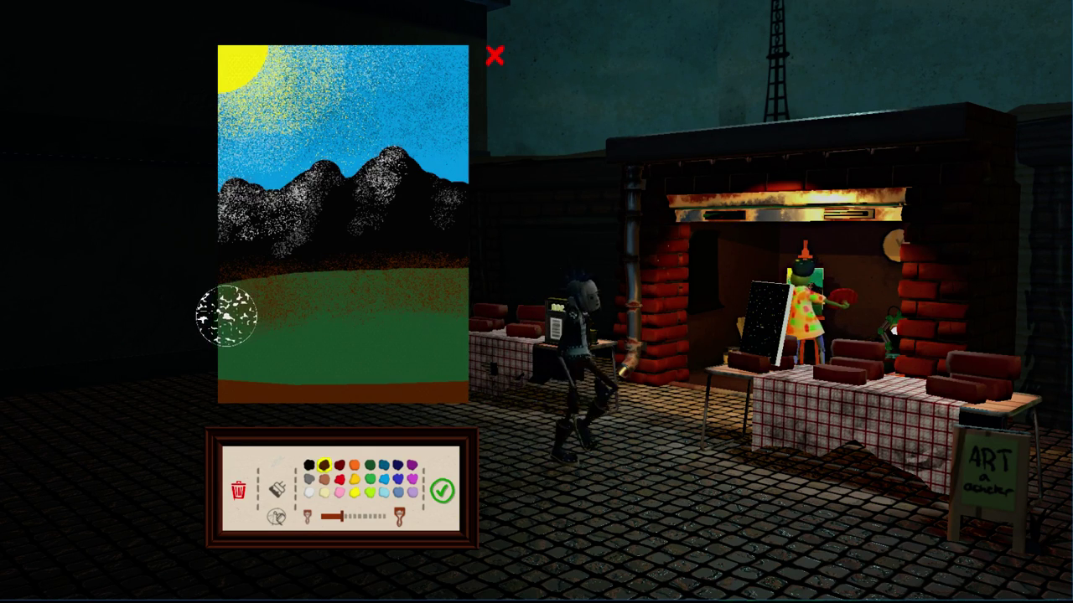
{"action": "left_click", "coordinate": [309, 464]}
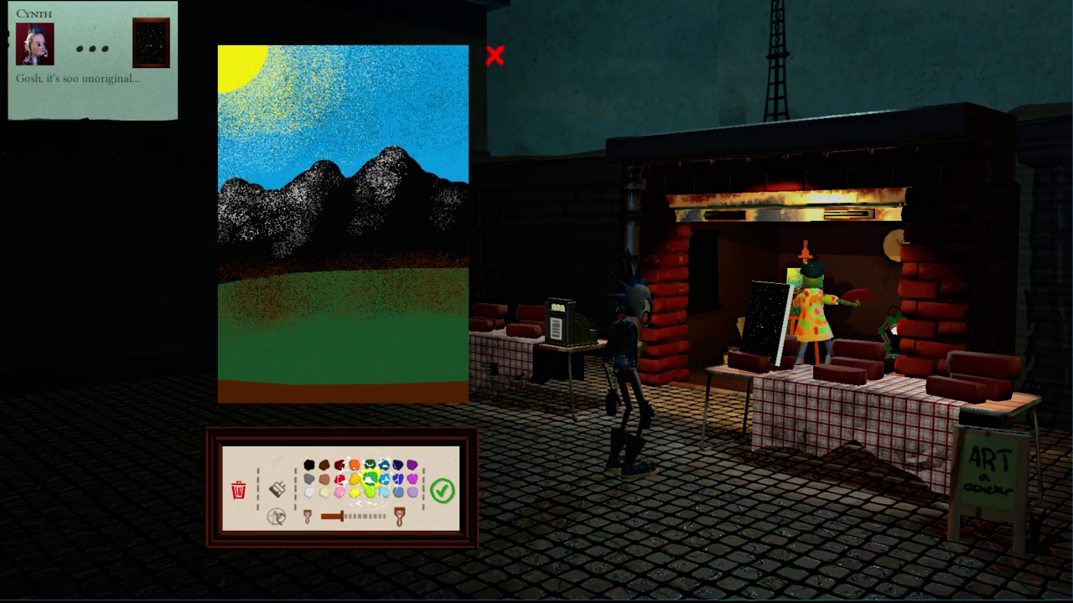
{"action": "mouse_move", "coordinate": [230, 287]}
{"action": "left_mouse_down"}
{"action": "mouse_move", "coordinate": [280, 292]}
{"action": "mouse_move", "coordinate": [427, 271]}
{"action": "mouse_move", "coordinate": [430, 282]}
{"action": "mouse_move", "coordinate": [217, 308]}
{"action": "mouse_move", "coordinate": [376, 287]}
{"action": "mouse_move", "coordinate": [461, 299]}
{"action": "left_mouse_up"}
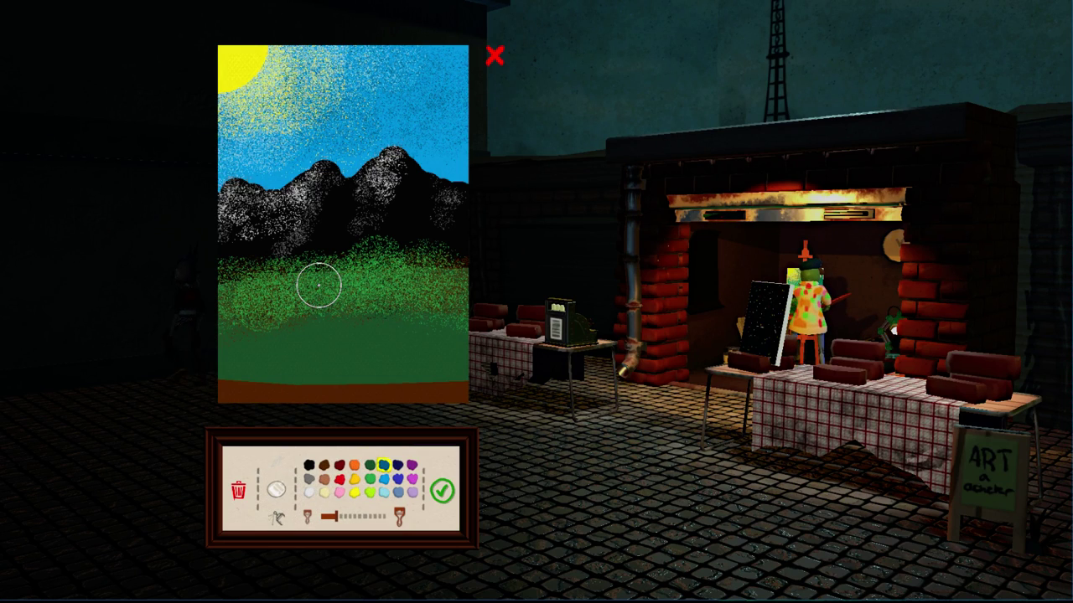
{"action": "mouse_move", "coordinate": [256, 336]}
{"action": "left_mouse_down"}
{"action": "mouse_move", "coordinate": [343, 323]}
{"action": "mouse_move", "coordinate": [479, 360]}
{"action": "left_mouse_up"}
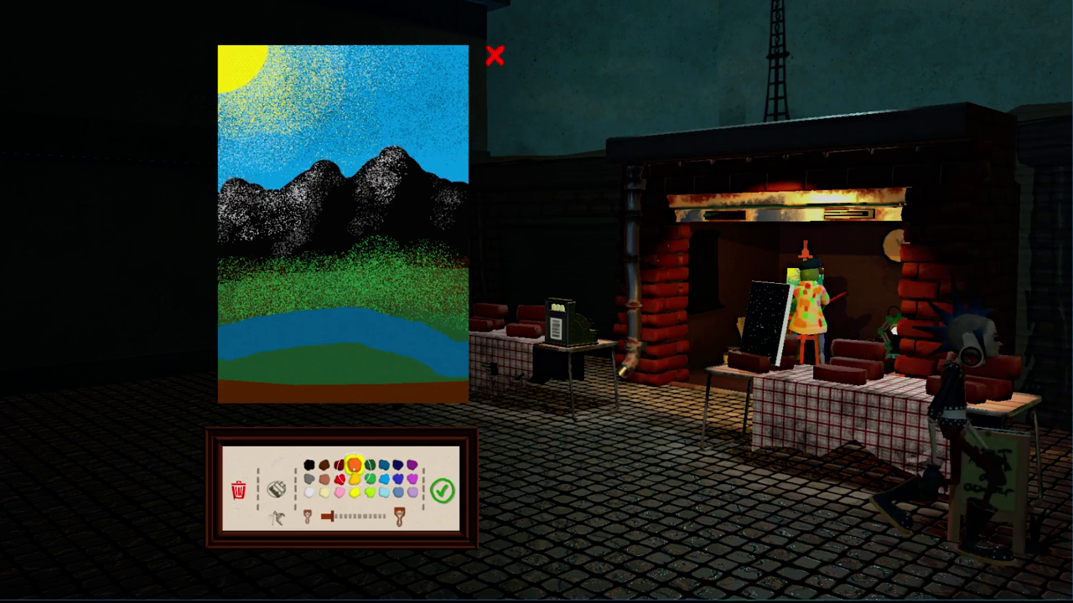
Brush yellow banks along both river edges and edge their tops with dark green
{"action": "left_click", "coordinate": [354, 480]}
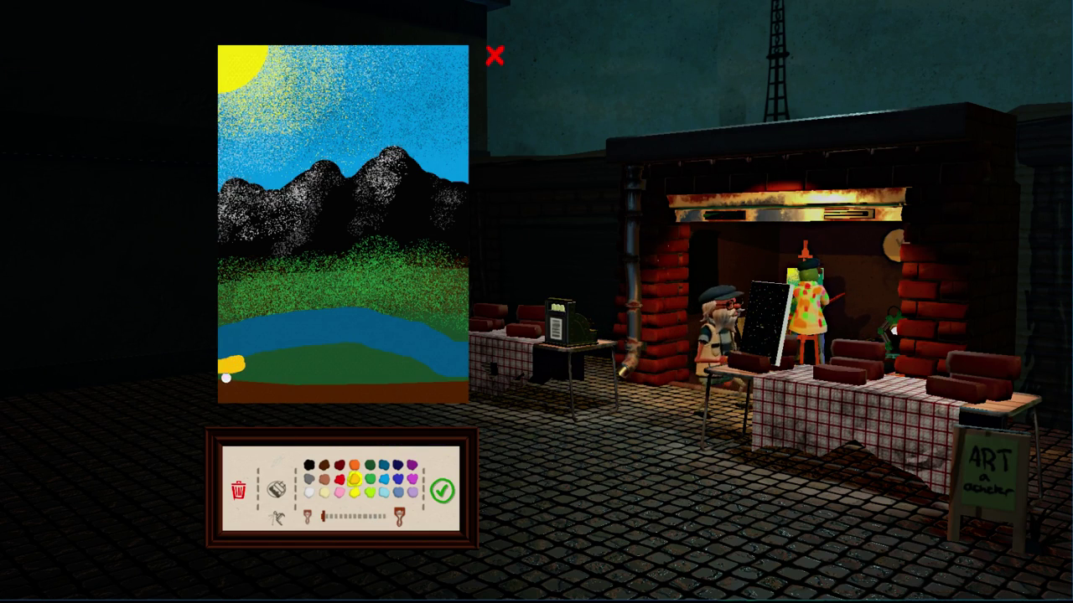
{"action": "mouse_move", "coordinate": [266, 360]}
{"action": "left_mouse_down"}
{"action": "mouse_move", "coordinate": [220, 375]}
{"action": "mouse_move", "coordinate": [291, 360]}
{"action": "left_mouse_up"}
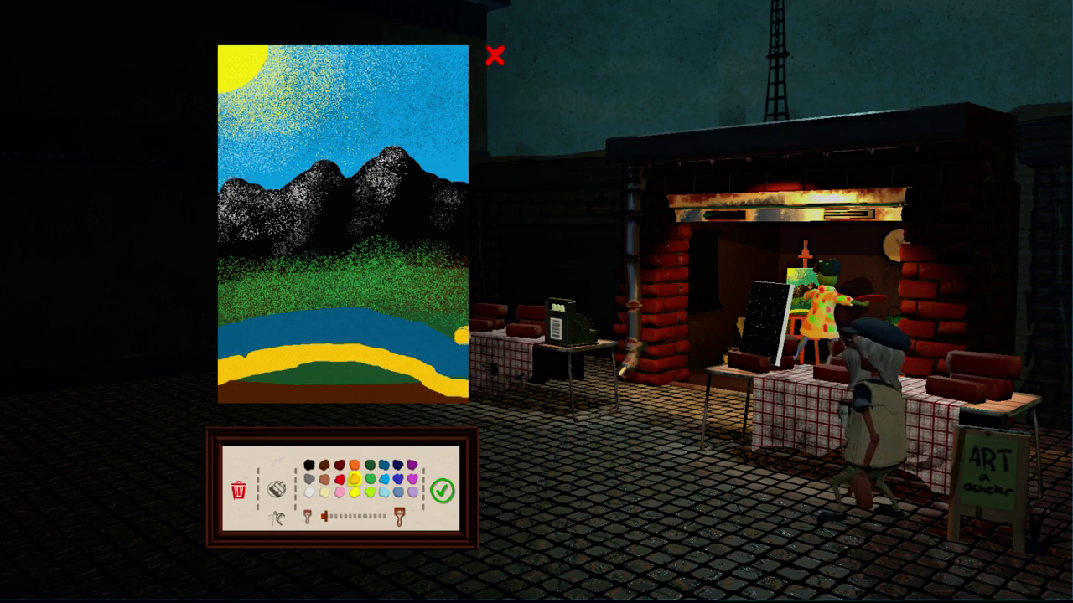
{"action": "mouse_move", "coordinate": [460, 334]}
{"action": "left_mouse_down"}
{"action": "mouse_move", "coordinate": [335, 301]}
{"action": "mouse_move", "coordinate": [246, 312]}
{"action": "left_mouse_up"}
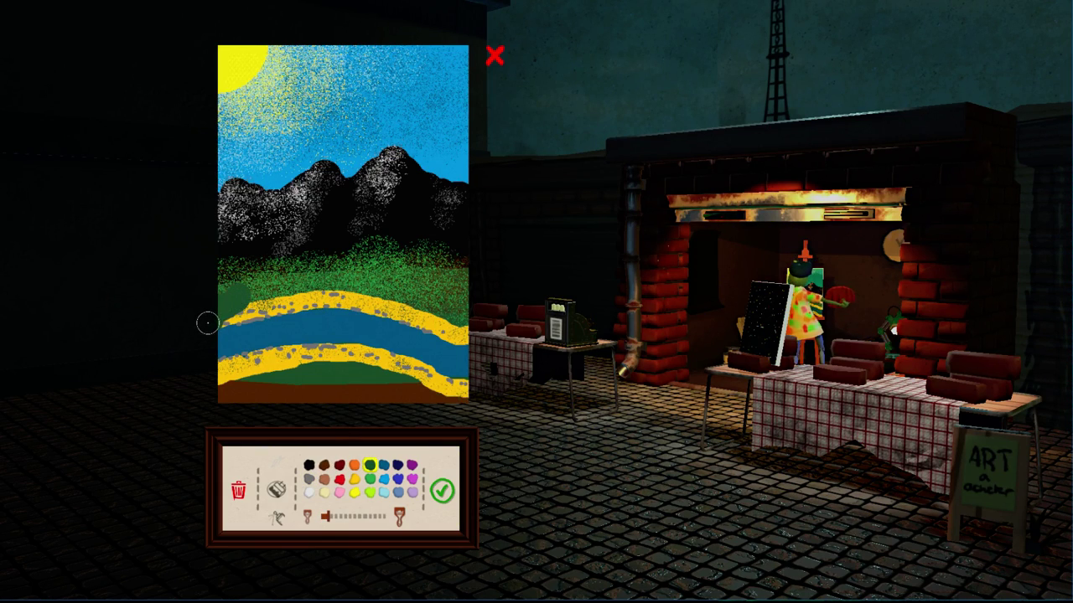
{"action": "mouse_move", "coordinate": [243, 303]}
{"action": "left_mouse_down"}
{"action": "mouse_move", "coordinate": [358, 287]}
{"action": "mouse_move", "coordinate": [466, 339]}
{"action": "left_mouse_up"}
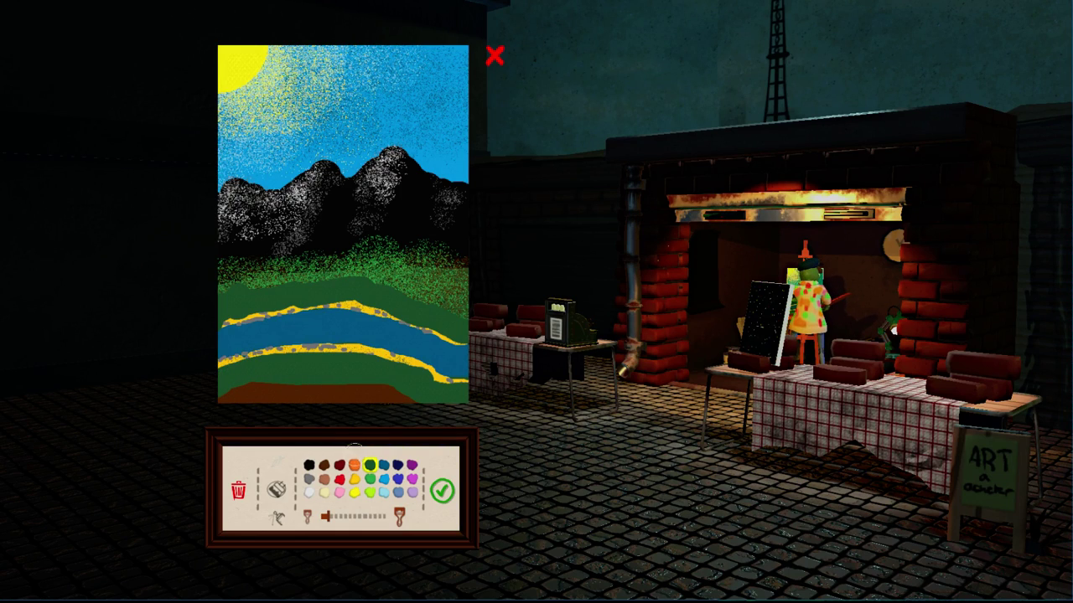
{"action": "left_click", "coordinate": [275, 516]}
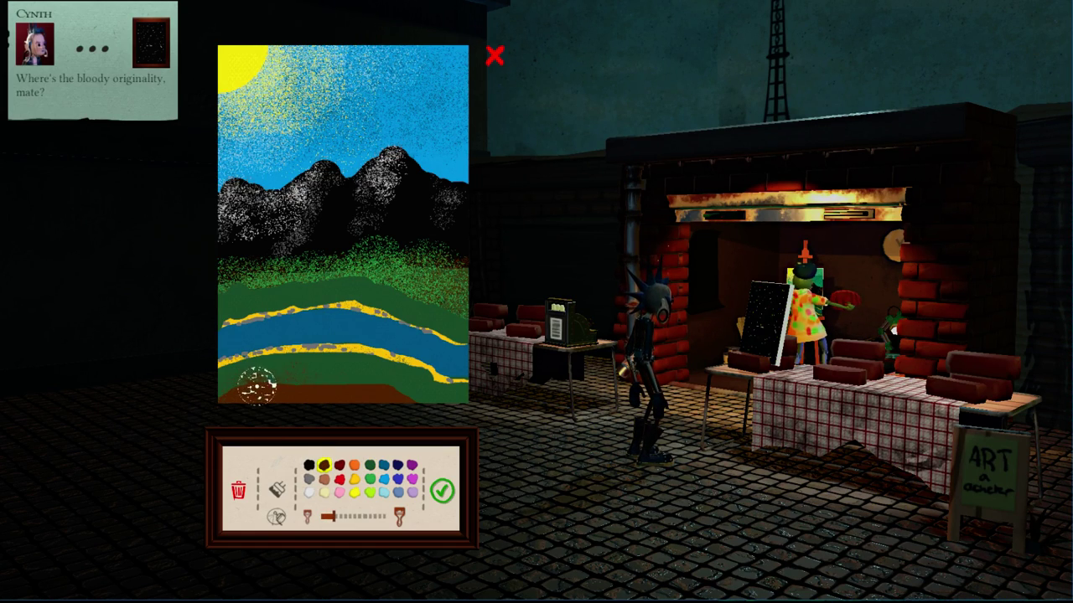
{"action": "scroll", "coordinate": [223, 389], "scroll_direction": "up", "scroll_amount": 3}
{"action": "scroll", "coordinate": [299, 383], "scroll_direction": "up", "scroll_amount": 2}
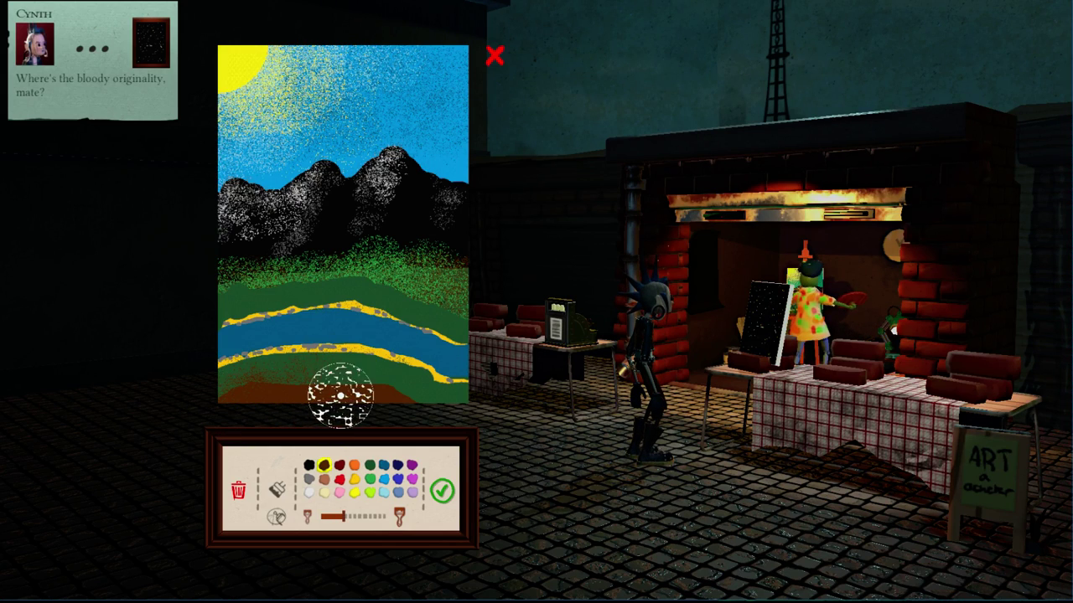
{"action": "scroll", "coordinate": [311, 311], "scroll_direction": "down", "scroll_amount": 1}
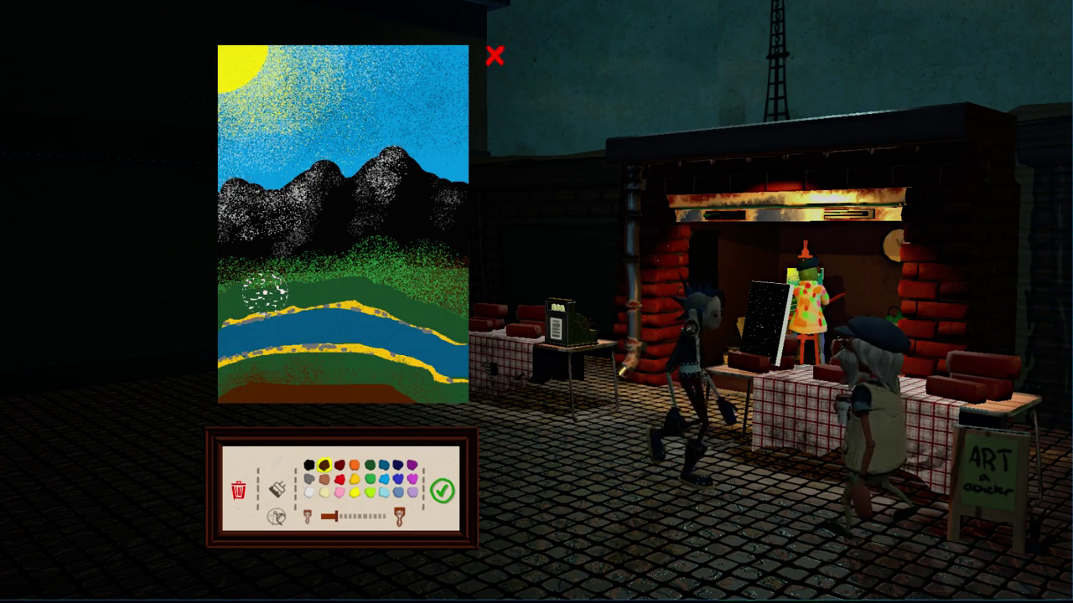
{"action": "scroll", "coordinate": [335, 289], "scroll_direction": "down", "scroll_amount": 1}
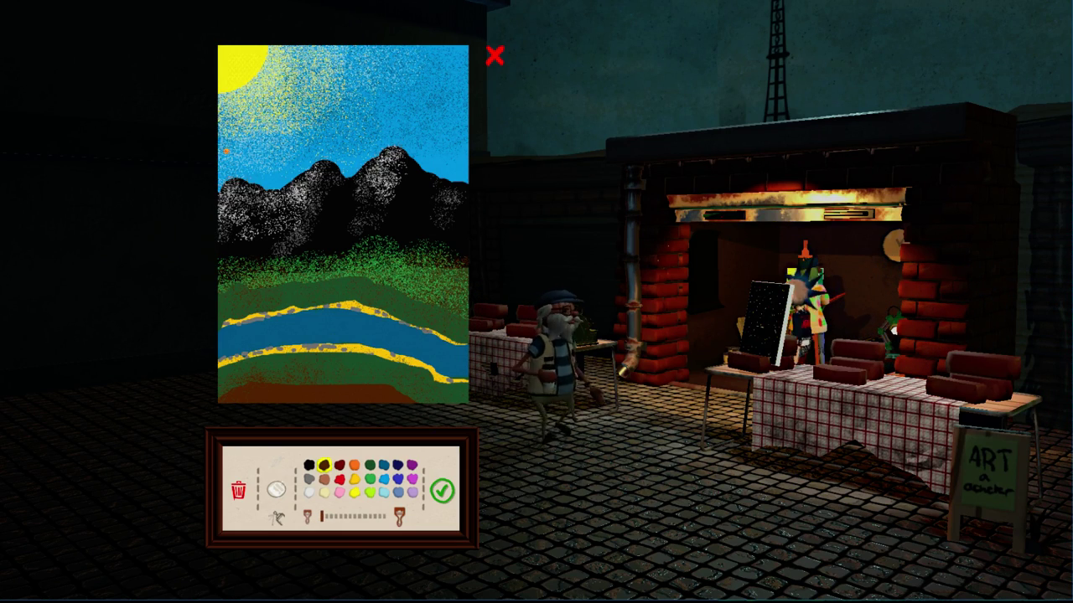
Paint two brown tree trunks with branches and a light highlight along a trunk
{"action": "left_click_drag", "start_coordinate": [225, 141], "coordinate": [231, 312]}
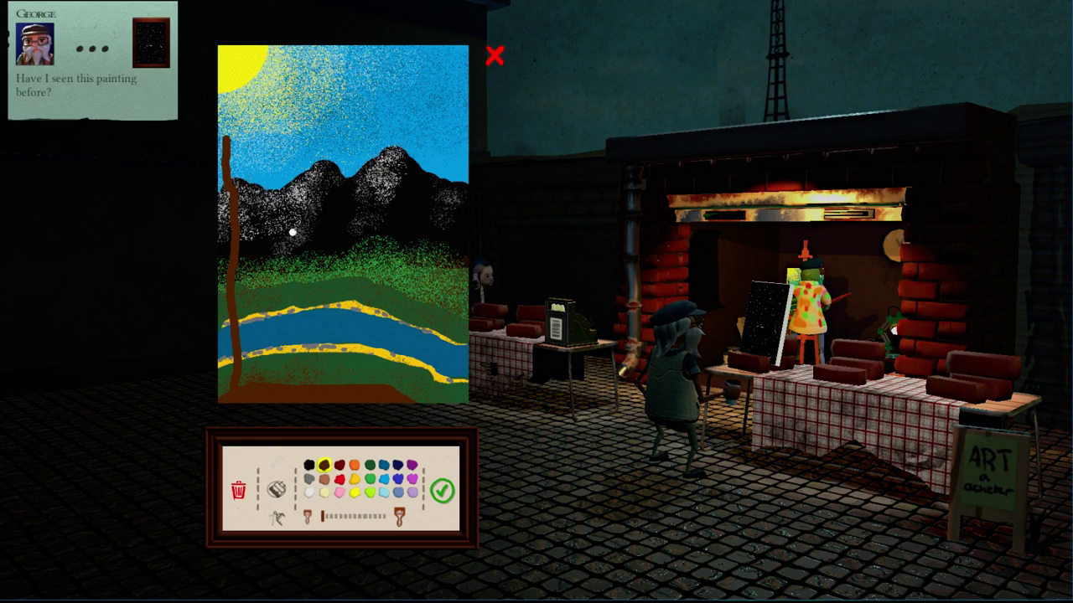
{"action": "left_click_drag", "start_coordinate": [292, 232], "coordinate": [270, 402]}
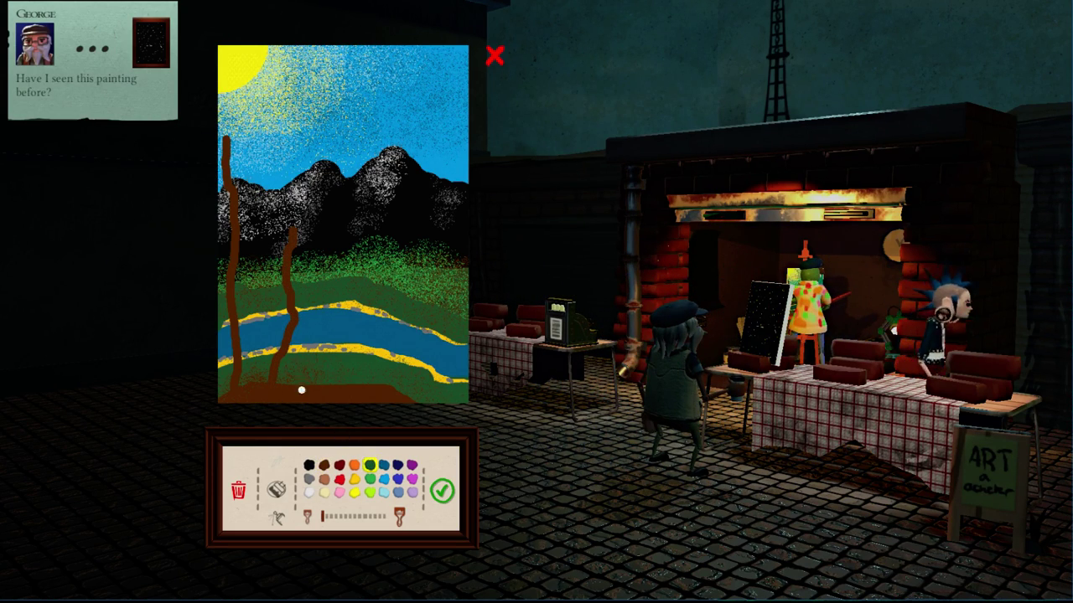
{"action": "left_click", "coordinate": [339, 464]}
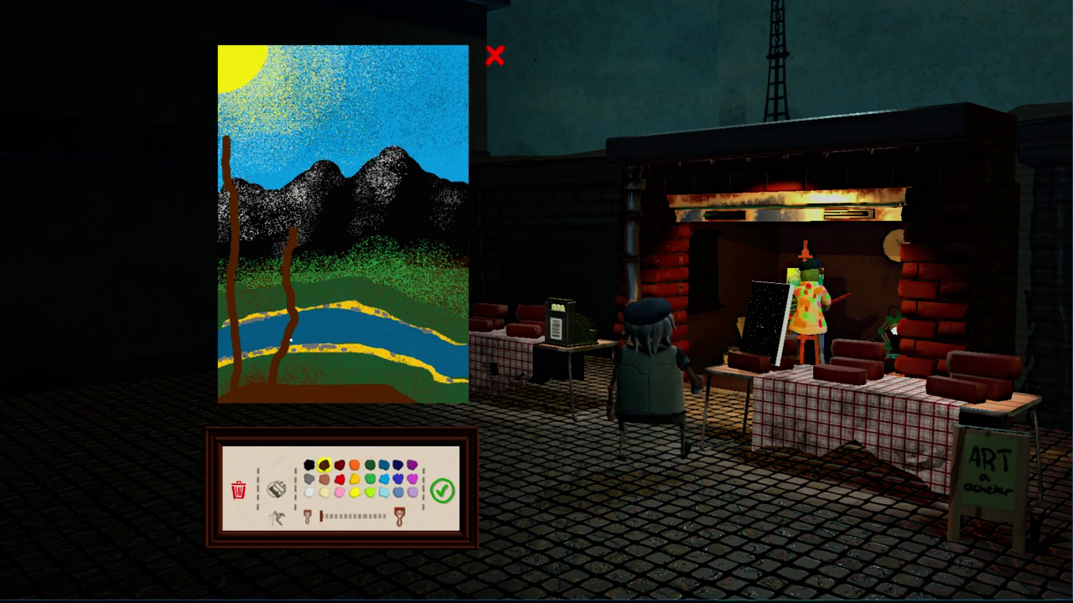
{"action": "mouse_move", "coordinate": [294, 315]}
{"action": "left_mouse_down"}
{"action": "mouse_move", "coordinate": [328, 295]}
{"action": "mouse_move", "coordinate": [359, 251]}
{"action": "left_mouse_up"}
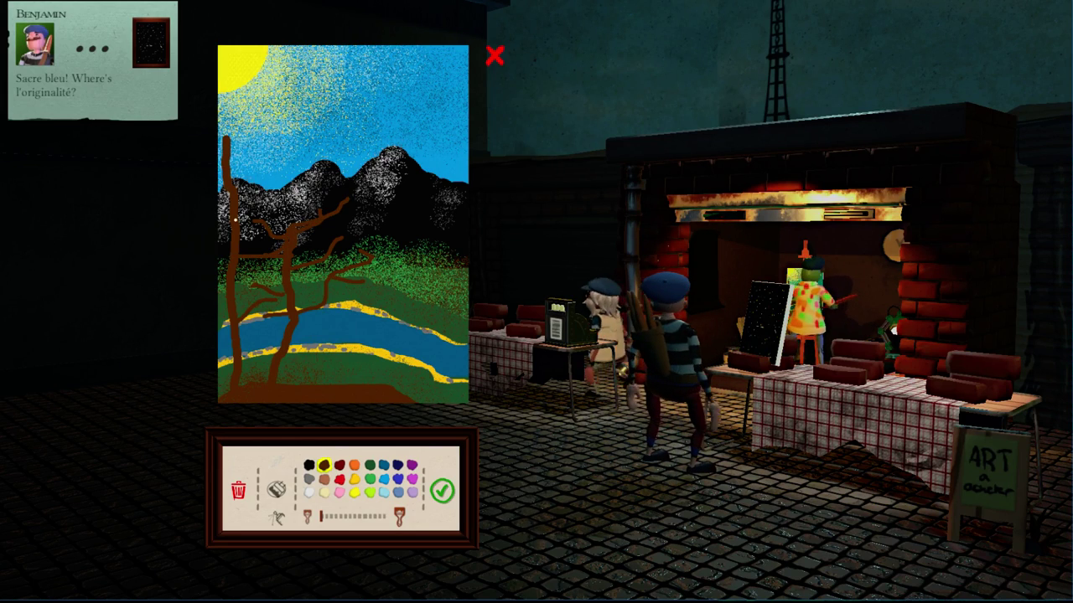
{"action": "left_click_drag", "start_coordinate": [240, 205], "coordinate": [296, 181]}
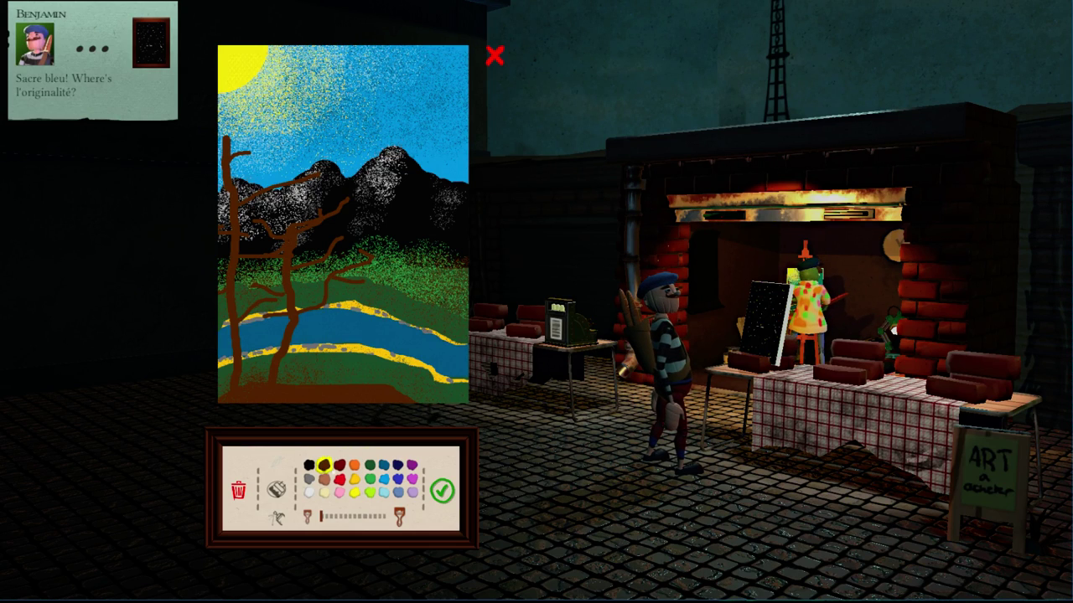
{"action": "left_click", "coordinate": [323, 480]}
{"action": "mouse_move", "coordinate": [271, 365]}
{"action": "left_mouse_down"}
{"action": "mouse_move", "coordinate": [266, 381]}
{"action": "mouse_move", "coordinate": [292, 302]}
{"action": "left_mouse_up"}
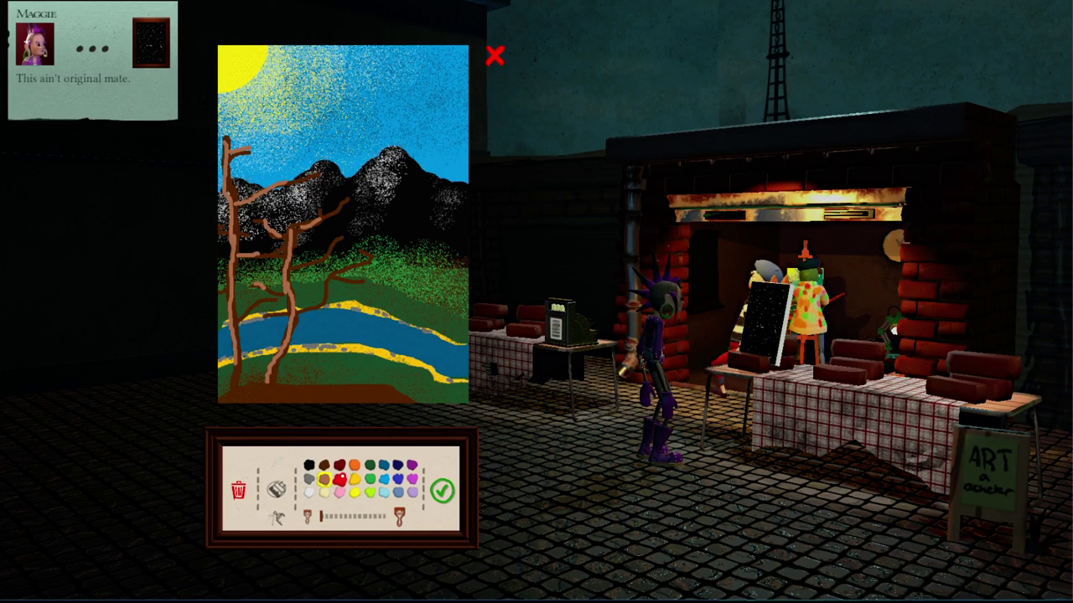
Dab green leaf clusters along both trees' branches and treetops
{"action": "left_click", "coordinate": [370, 478]}
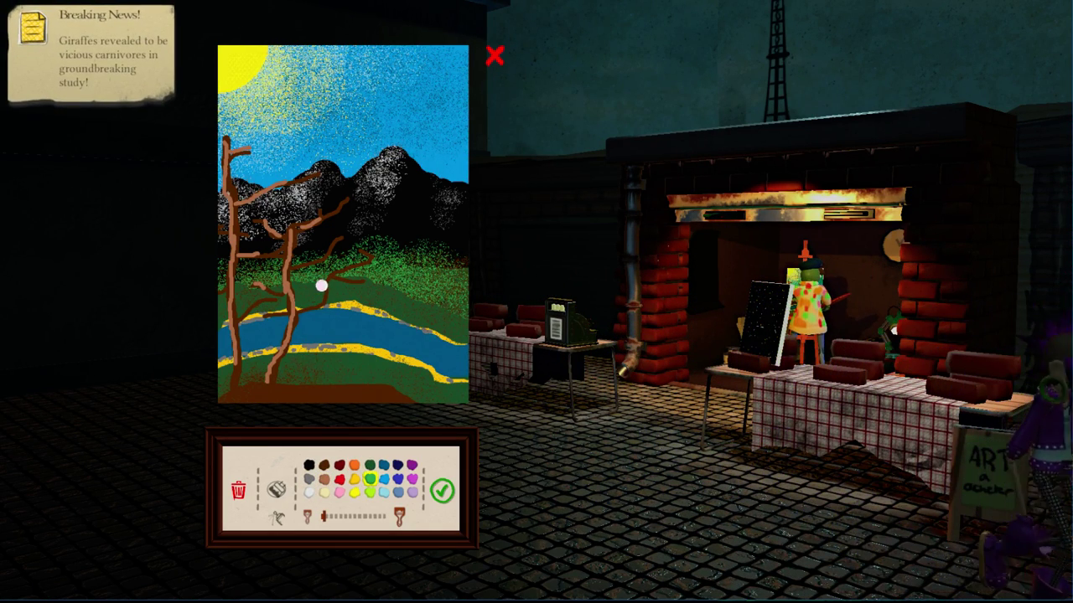
{"action": "mouse_move", "coordinate": [352, 271]}
{"action": "left_mouse_down"}
{"action": "mouse_move", "coordinate": [361, 252]}
{"action": "mouse_move", "coordinate": [342, 277]}
{"action": "mouse_move", "coordinate": [323, 276]}
{"action": "mouse_move", "coordinate": [310, 316]}
{"action": "left_mouse_up"}
{"action": "left_click_drag", "start_coordinate": [335, 260], "coordinate": [292, 267]}
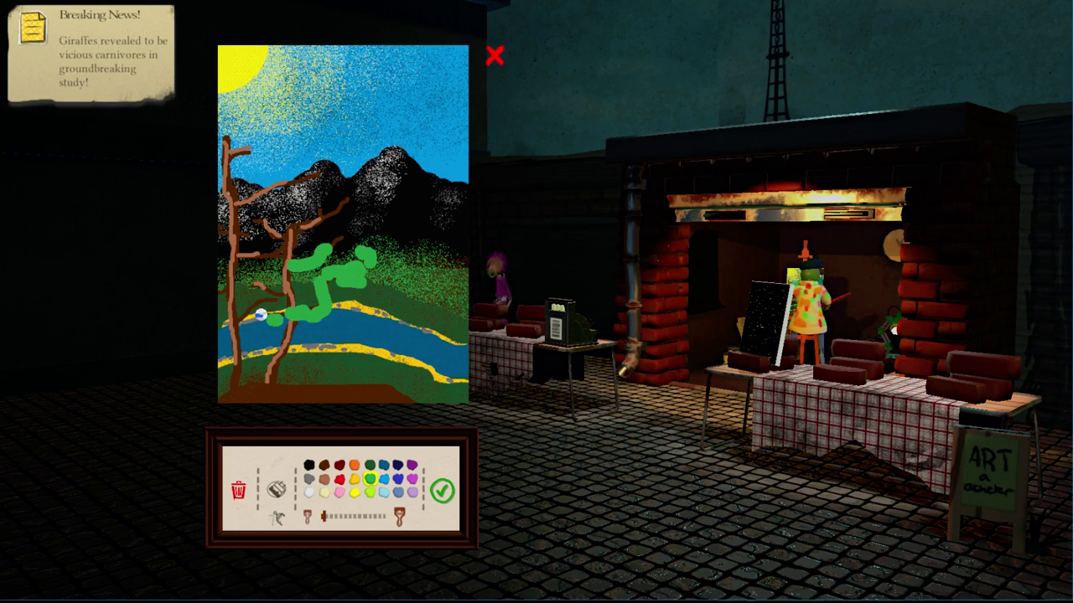
{"action": "mouse_move", "coordinate": [265, 289]}
{"action": "left_mouse_down"}
{"action": "mouse_move", "coordinate": [249, 299]}
{"action": "mouse_move", "coordinate": [242, 280]}
{"action": "mouse_move", "coordinate": [218, 271]}
{"action": "mouse_move", "coordinate": [243, 201]}
{"action": "mouse_move", "coordinate": [320, 168]}
{"action": "left_mouse_up"}
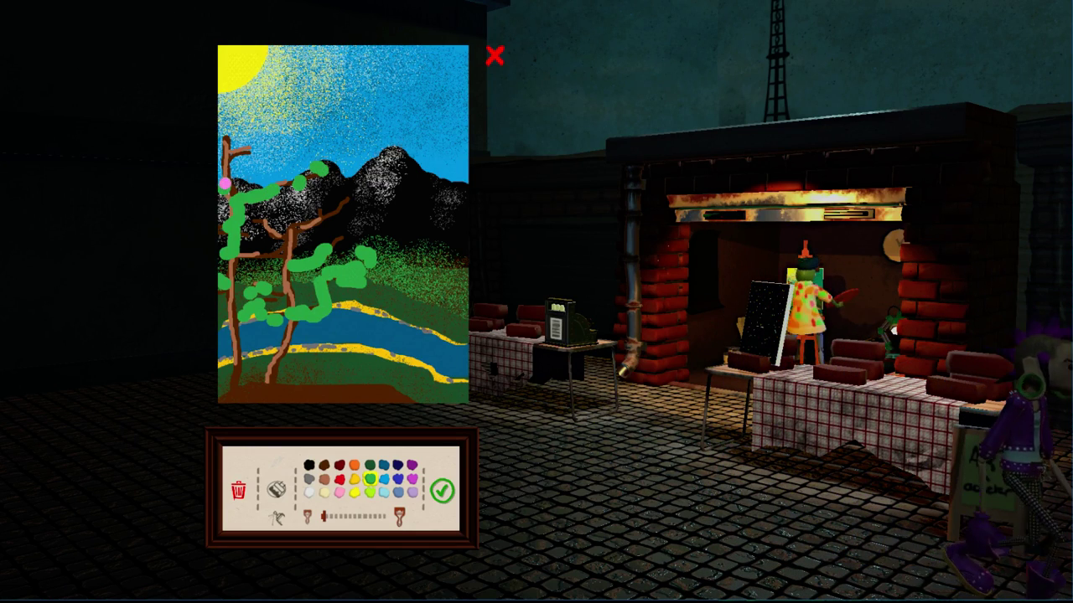
{"action": "left_click_drag", "start_coordinate": [228, 163], "coordinate": [235, 146]}
{"action": "mouse_move", "coordinate": [277, 218]}
{"action": "left_mouse_down"}
{"action": "mouse_move", "coordinate": [271, 230]}
{"action": "mouse_move", "coordinate": [301, 230]}
{"action": "mouse_move", "coordinate": [344, 203]}
{"action": "left_mouse_up"}
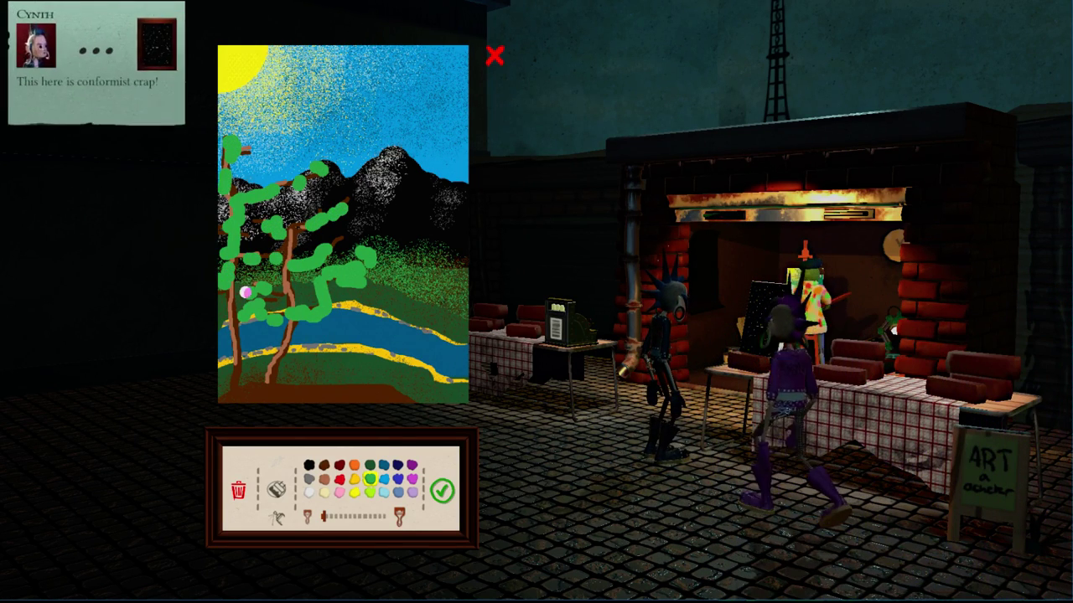
Shade the foliage and the left tree with dark green dabs
{"action": "left_click", "coordinate": [370, 465]}
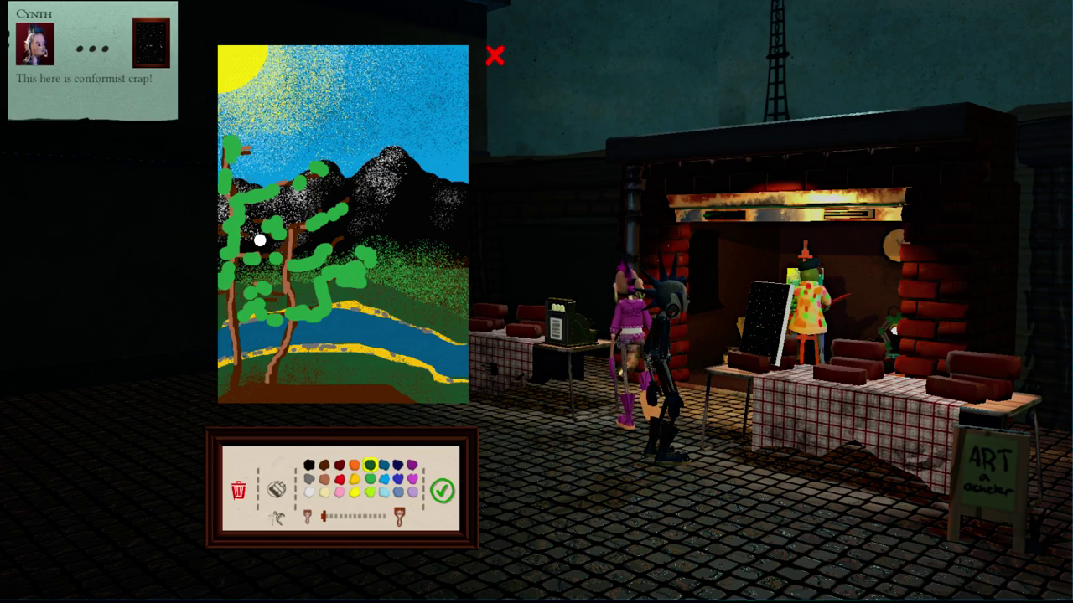
{"action": "mouse_move", "coordinate": [301, 257]}
{"action": "left_mouse_down"}
{"action": "mouse_move", "coordinate": [339, 243]}
{"action": "mouse_move", "coordinate": [342, 206]}
{"action": "left_mouse_up"}
{"action": "left_click_drag", "start_coordinate": [300, 178], "coordinate": [232, 188]}
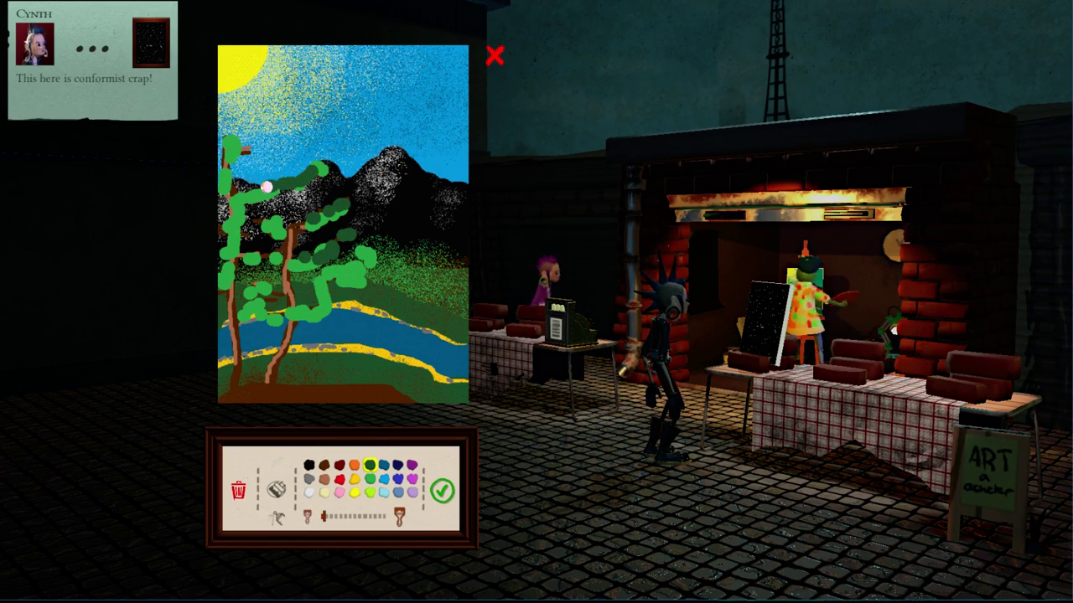
{"action": "left_click_drag", "start_coordinate": [230, 151], "coordinate": [222, 291]}
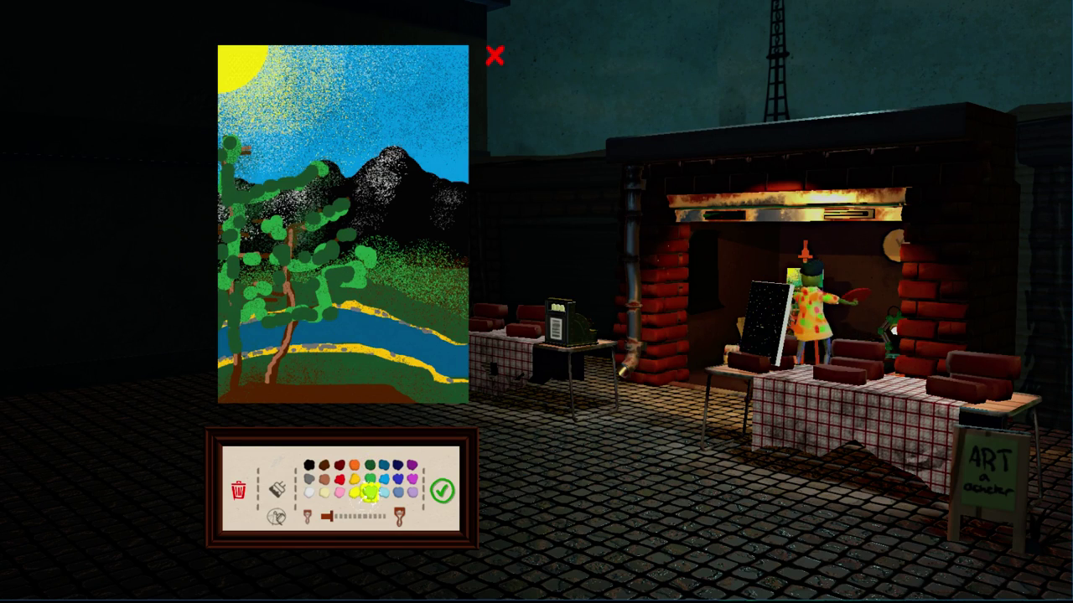
Spray yellow-green highlights over the foliage, then pick red paint and a small round brush
{"action": "left_click_drag", "start_coordinate": [340, 197], "coordinate": [289, 249]}
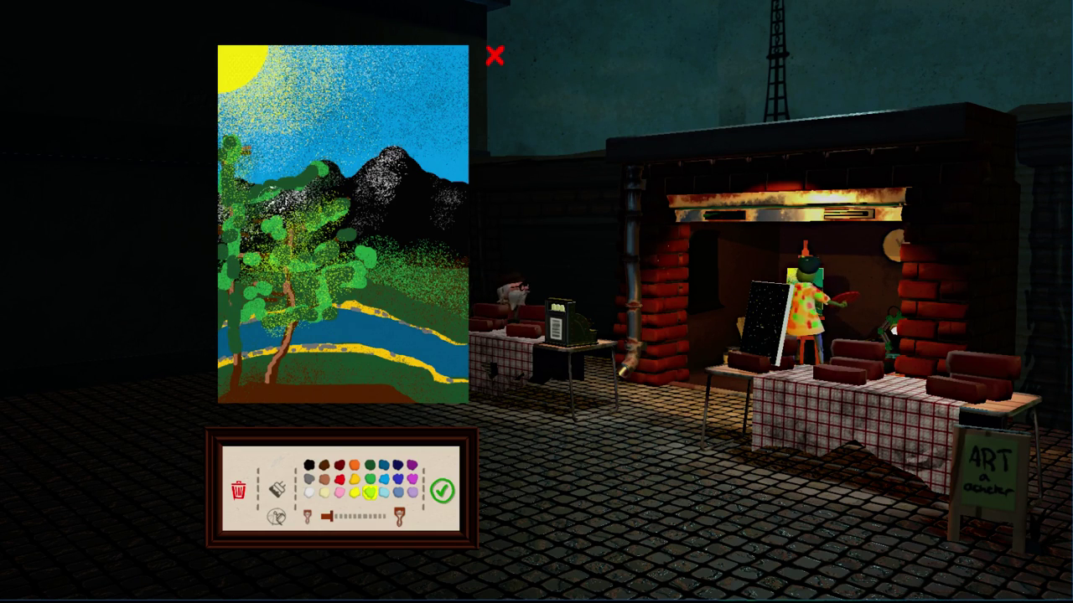
{"action": "left_click_drag", "start_coordinate": [310, 180], "coordinate": [227, 216]}
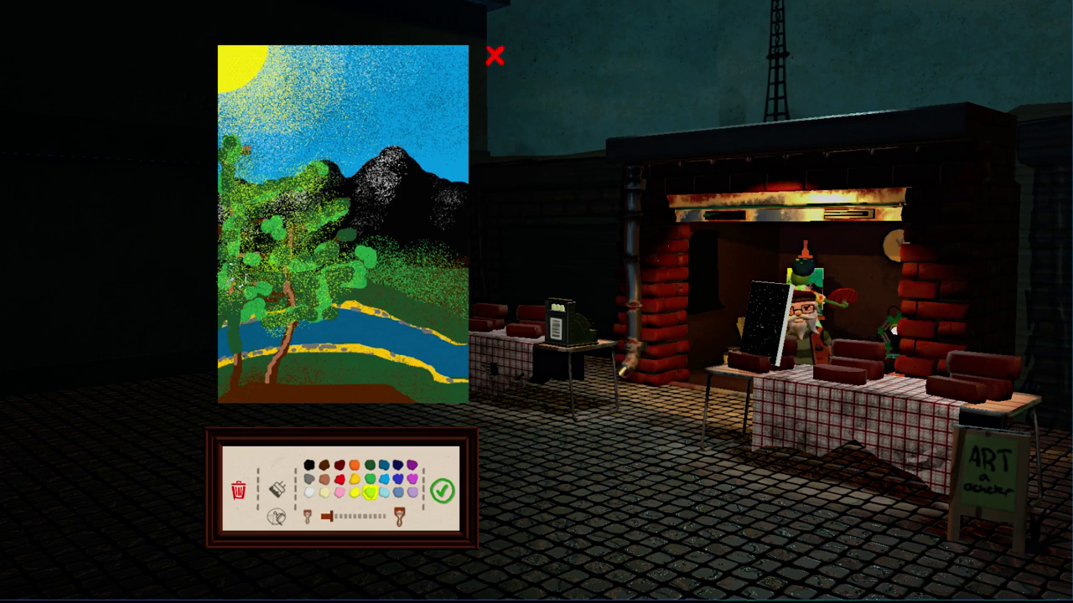
{"action": "left_click_drag", "start_coordinate": [234, 259], "coordinate": [230, 322]}
{"action": "left_click_drag", "start_coordinate": [230, 285], "coordinate": [226, 344]}
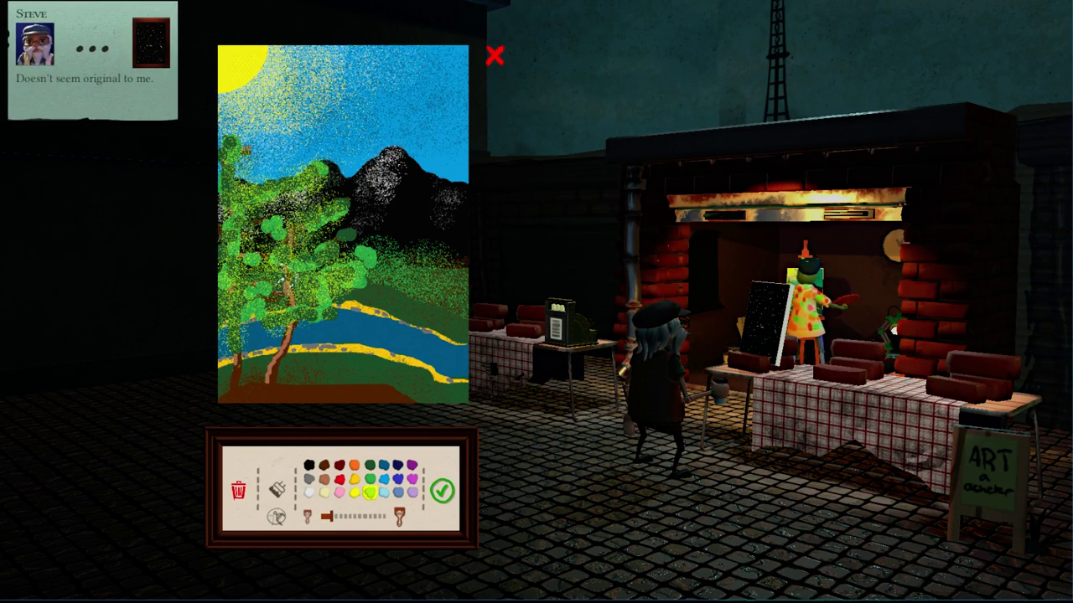
{"action": "left_click", "coordinate": [339, 478]}
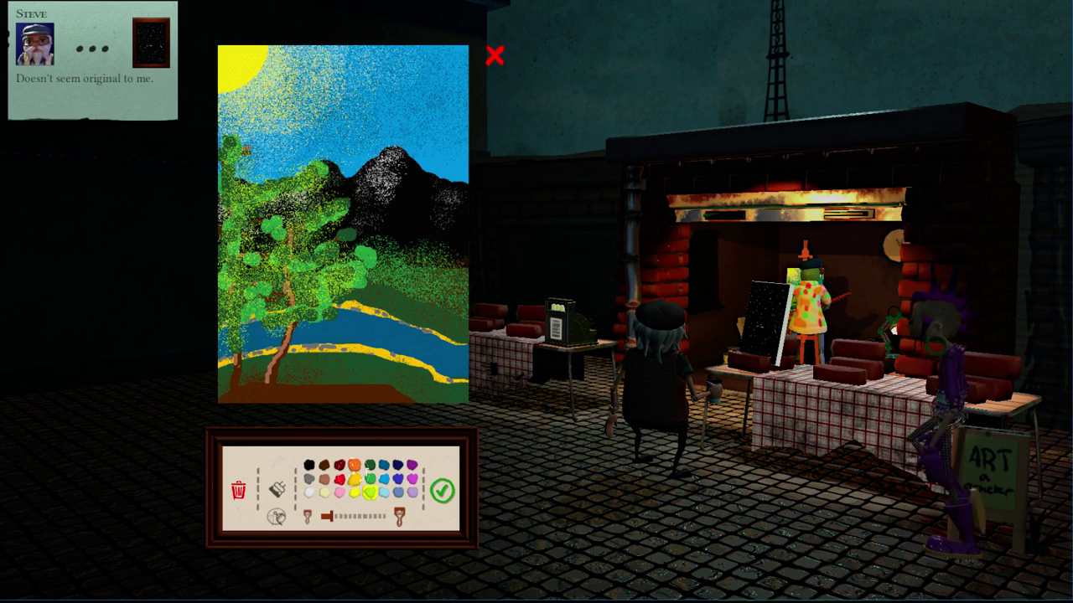
{"action": "left_click", "coordinate": [276, 490]}
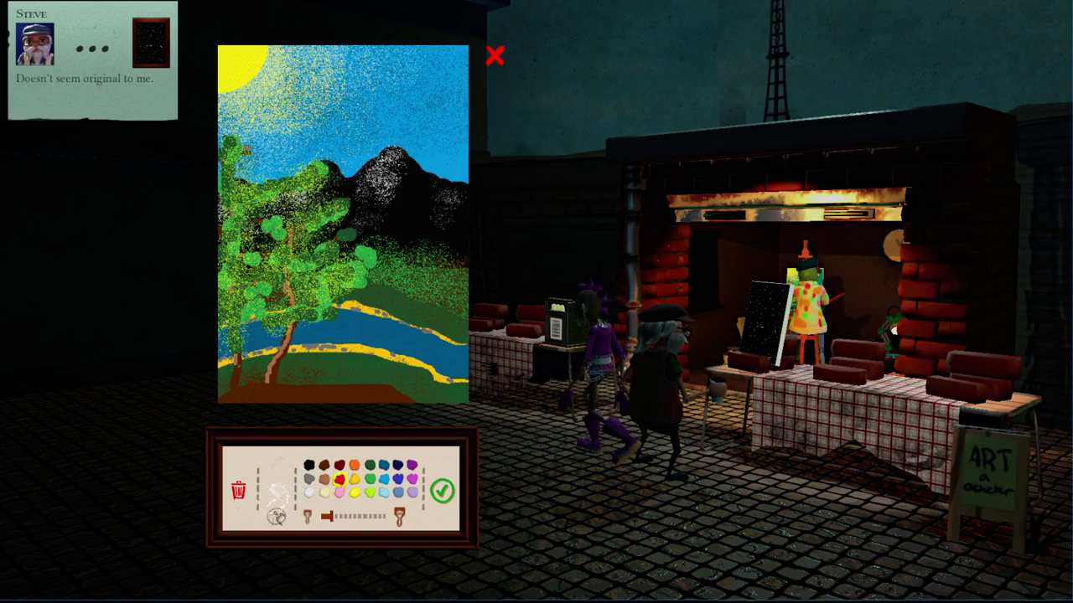
{"action": "scroll", "coordinate": [254, 407], "scroll_direction": "down", "scroll_amount": 3}
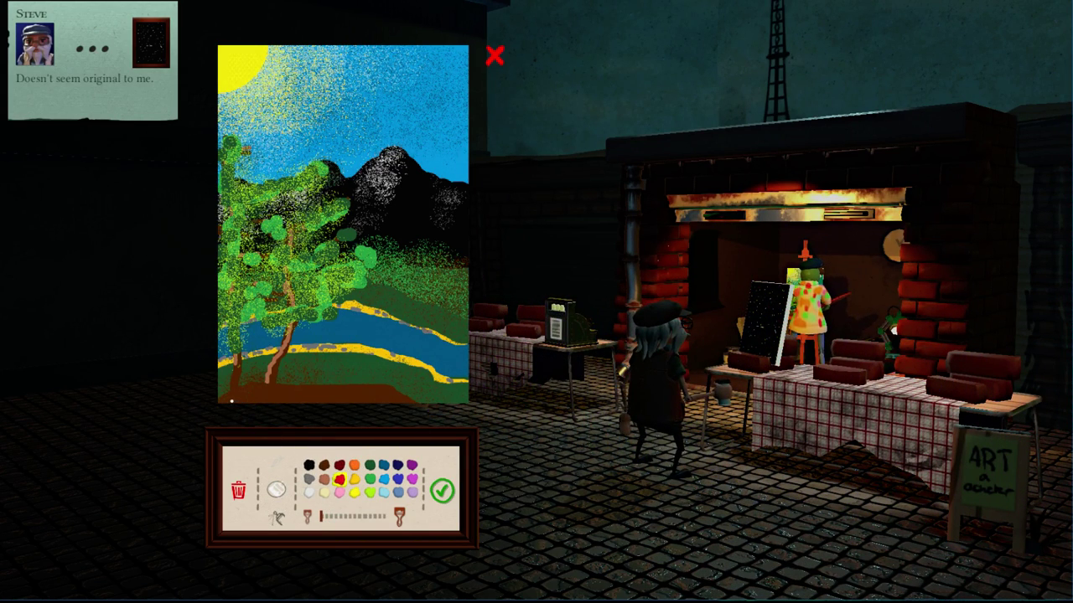
Sign the landscape in red at bottom-left and finish it
{"action": "left_click_drag", "start_coordinate": [230, 394], "coordinate": [297, 400]}
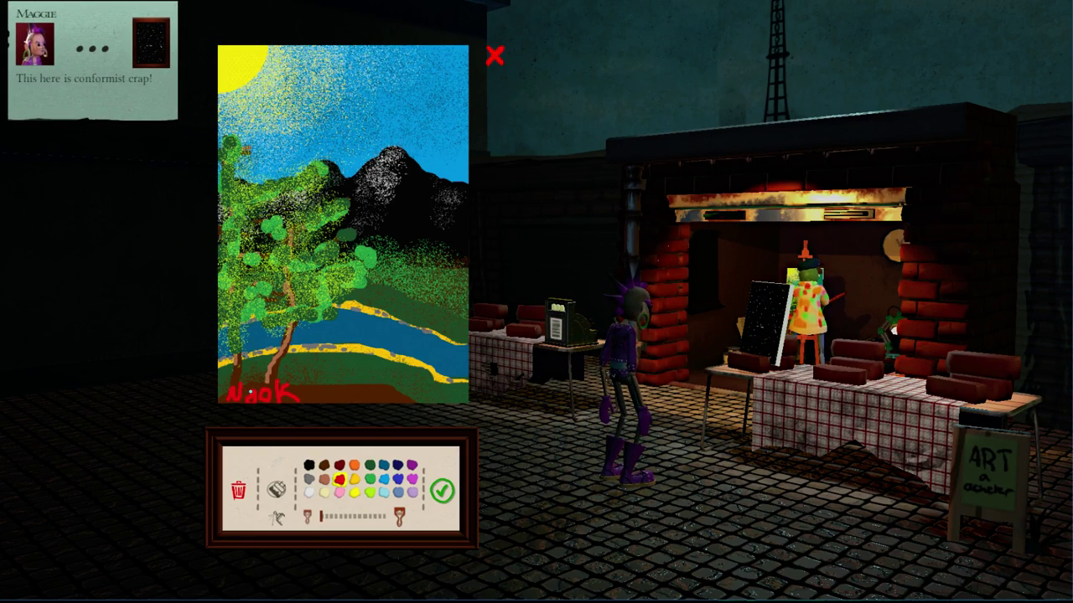
{"action": "left_click", "coordinate": [441, 491]}
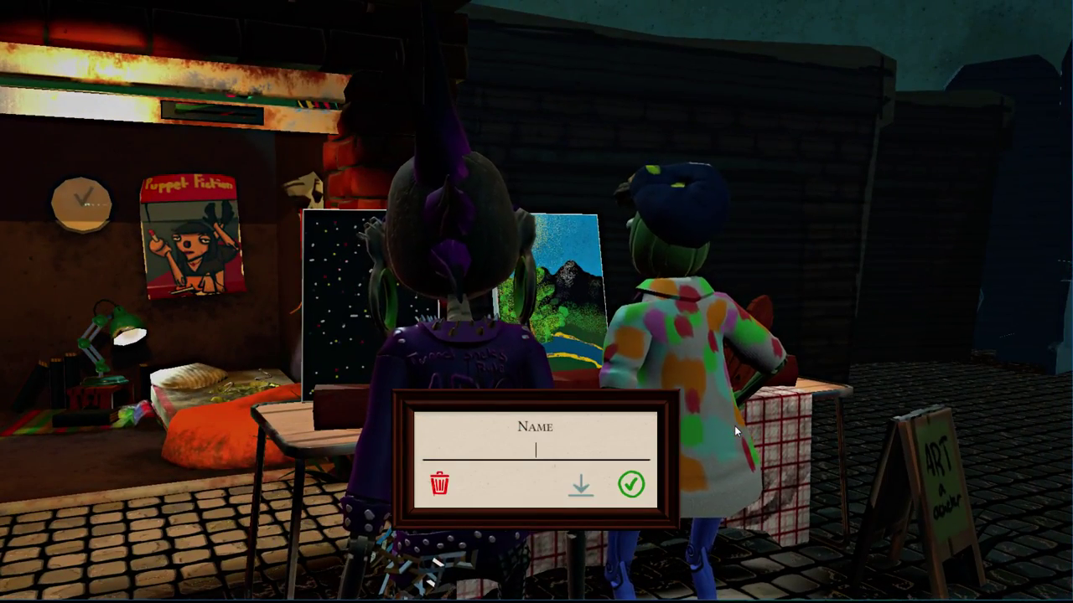
{"action": "type", "text": "Not too "}
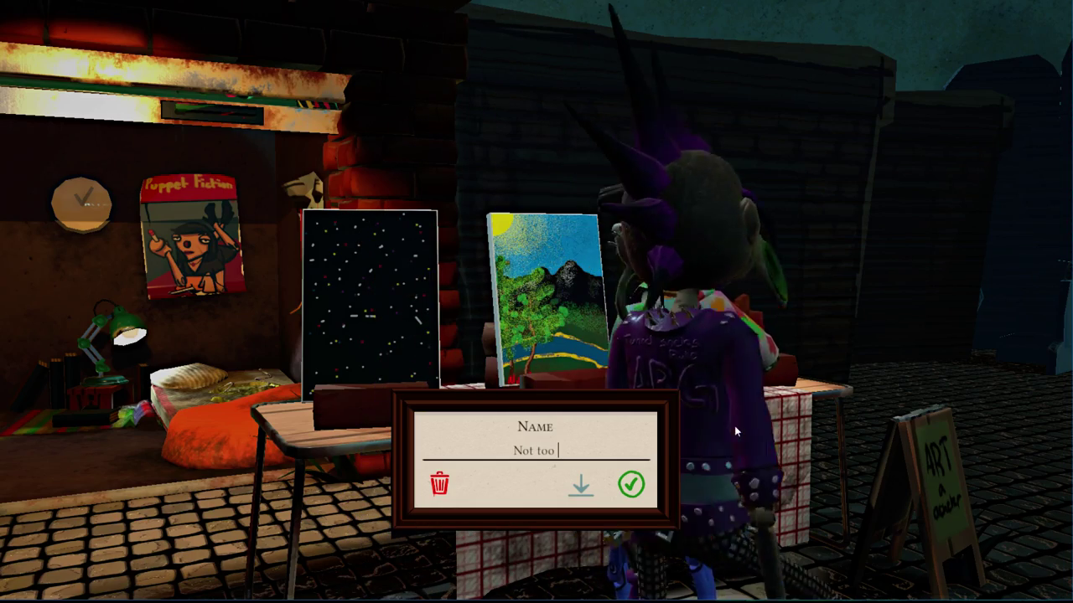
{"action": "type", "text": "badf"}
Remove the stray letter so the title reads 'Not too bad', then confirm
{"action": "key", "text": "BackSpace"}
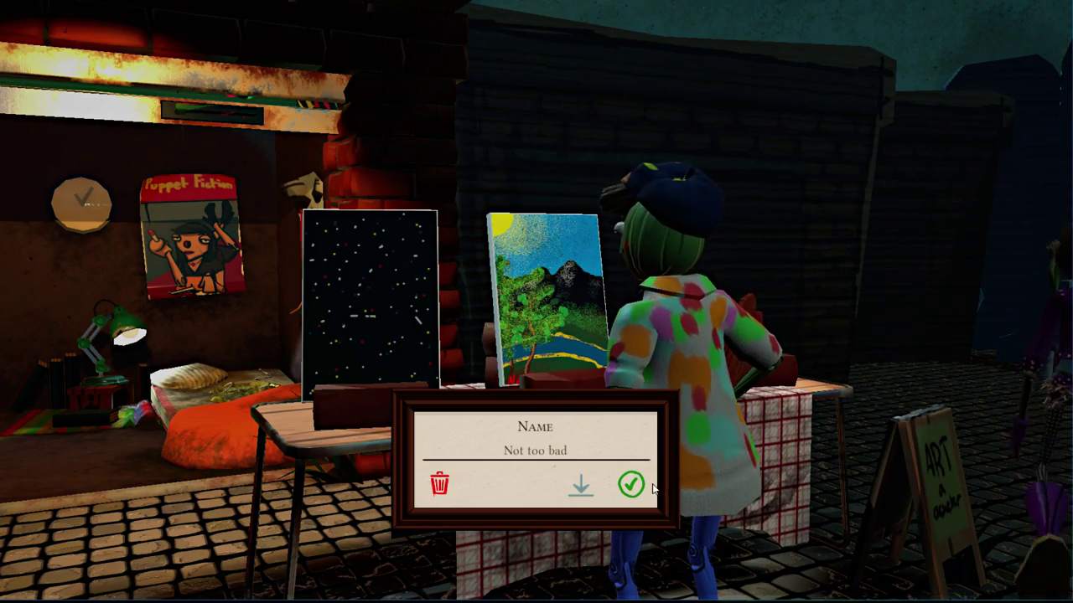
{"action": "left_click", "coordinate": [630, 484]}
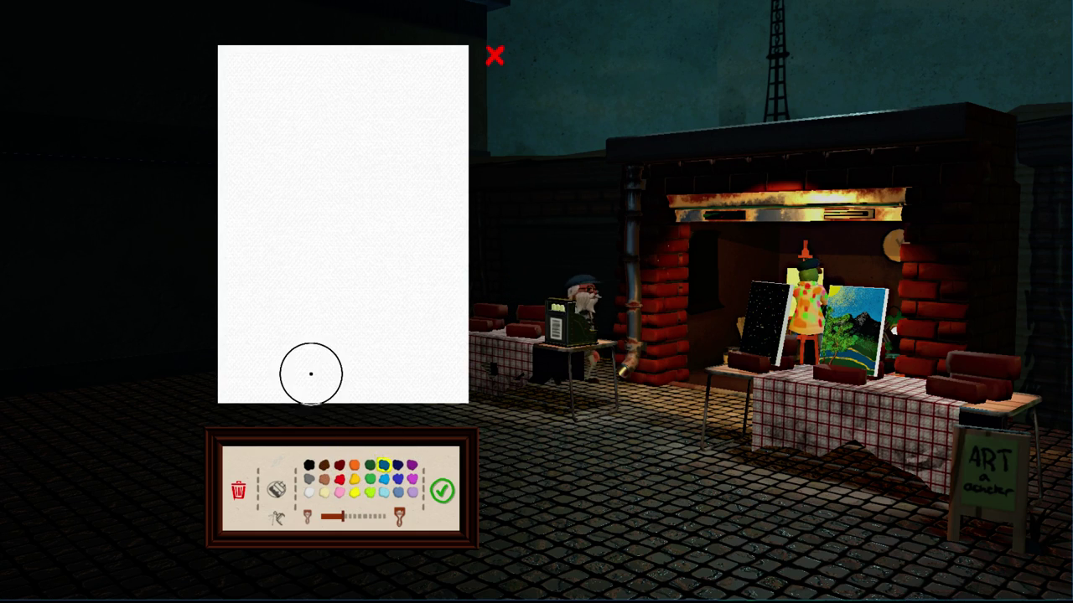
Accept the bid for the landscape and paint the new canvas dark and light blue
{"action": "mouse_move", "coordinate": [260, 159]}
{"action": "left_mouse_down"}
{"action": "mouse_move", "coordinate": [398, 84]}
{"action": "mouse_move", "coordinate": [512, 125]}
{"action": "mouse_move", "coordinate": [472, 257]}
{"action": "mouse_move", "coordinate": [406, 357]}
{"action": "left_mouse_up"}
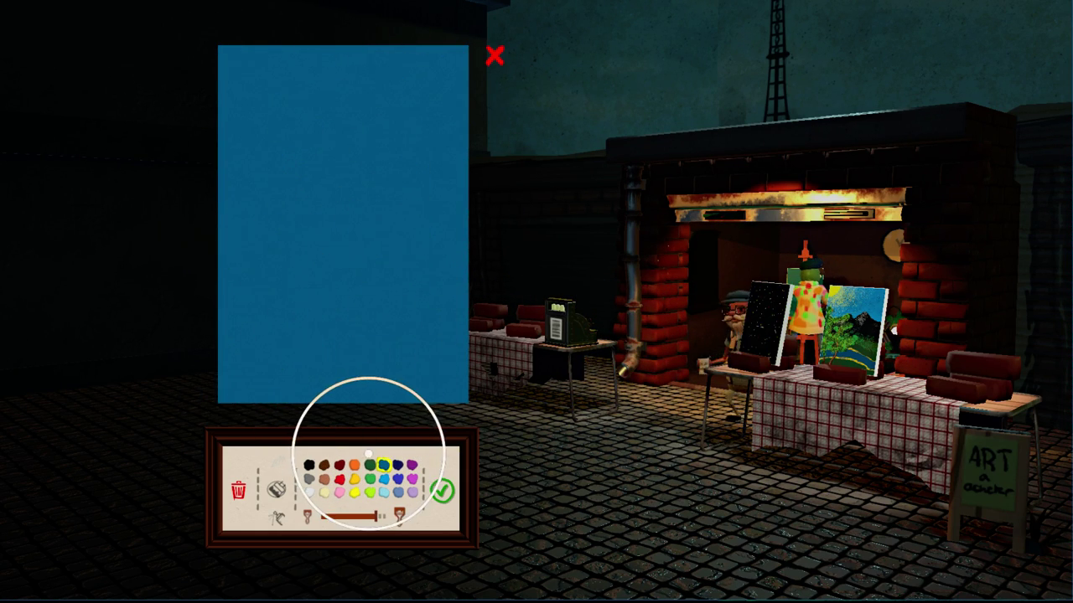
{"action": "left_click", "coordinate": [383, 479]}
{"action": "mouse_move", "coordinate": [280, 242]}
{"action": "left_mouse_down"}
{"action": "mouse_move", "coordinate": [538, 317]}
{"action": "mouse_move", "coordinate": [306, 324]}
{"action": "mouse_move", "coordinate": [172, 307]}
{"action": "left_mouse_up"}
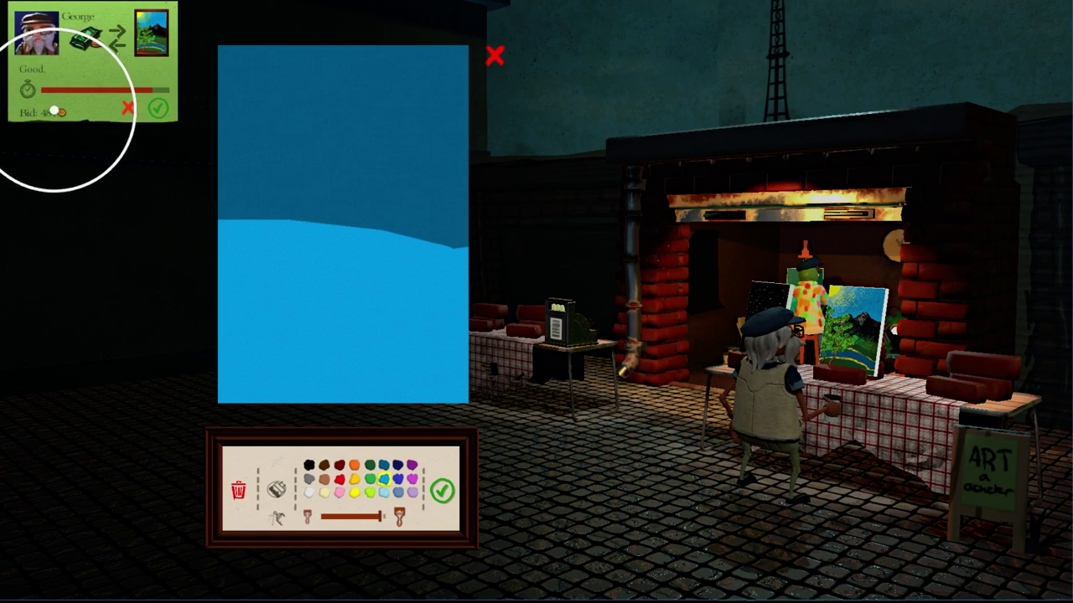
{"action": "left_click", "coordinate": [157, 107]}
{"action": "left_click_drag", "start_coordinate": [193, 177], "coordinate": [464, 185]}
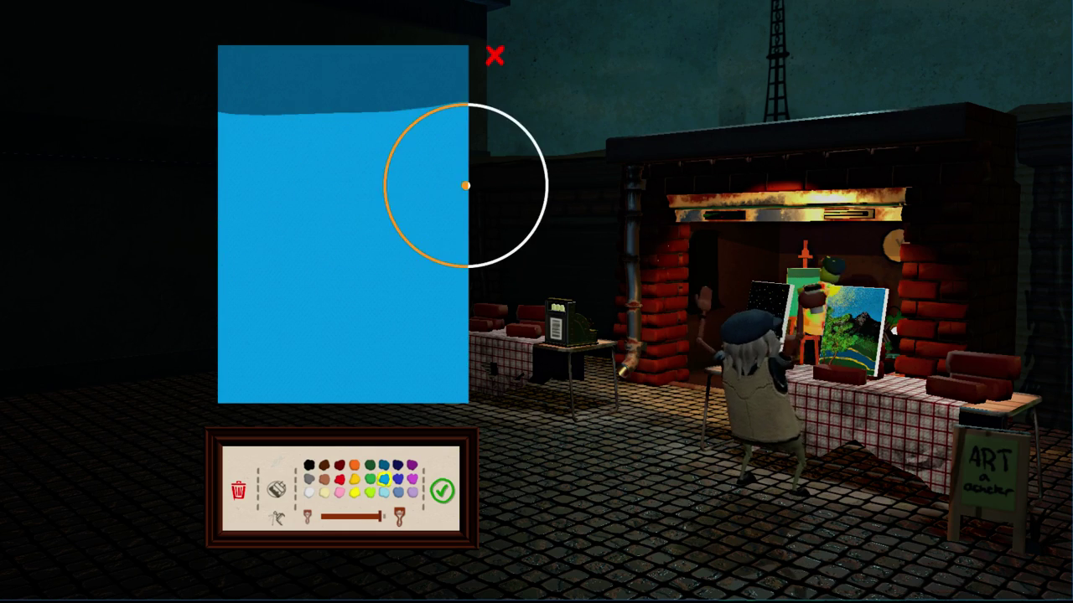
Speckle-texture the sky, paint a white cloud, and finish the painting
{"action": "left_click", "coordinate": [276, 517]}
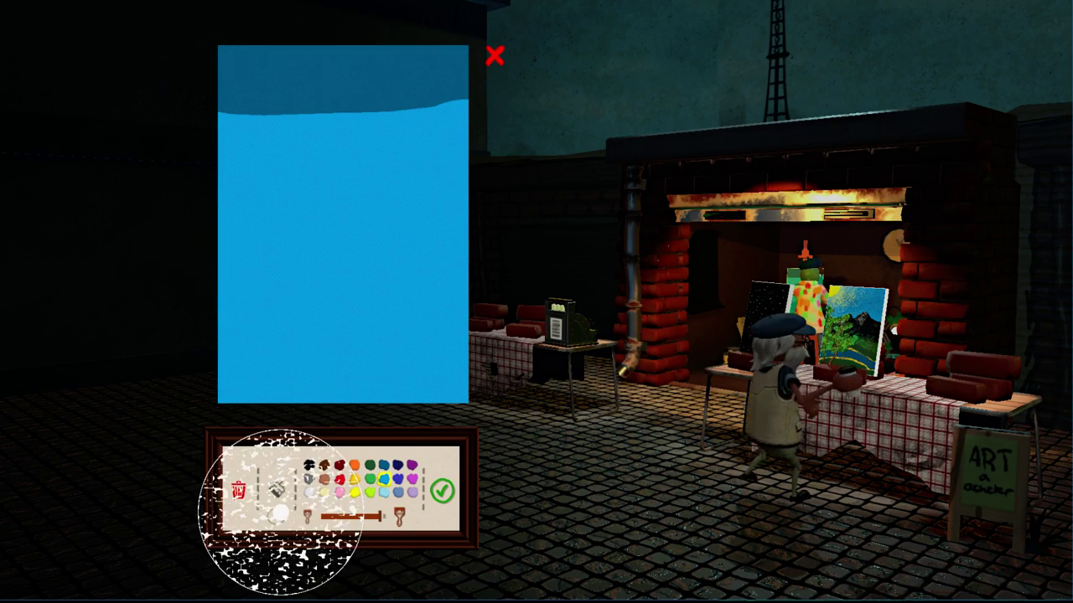
{"action": "mouse_move", "coordinate": [135, 157]}
{"action": "left_mouse_down"}
{"action": "mouse_move", "coordinate": [383, 108]}
{"action": "mouse_move", "coordinate": [411, 113]}
{"action": "mouse_move", "coordinate": [206, 115]}
{"action": "mouse_move", "coordinate": [263, 120]}
{"action": "left_mouse_up"}
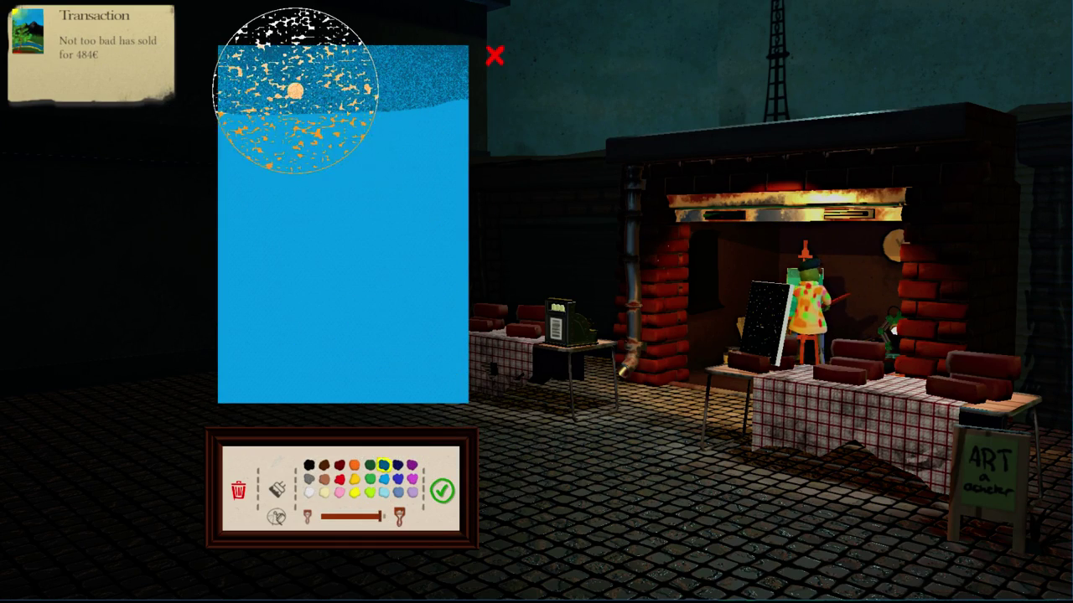
{"action": "mouse_move", "coordinate": [295, 90]}
{"action": "left_mouse_down"}
{"action": "mouse_move", "coordinate": [257, 115]}
{"action": "mouse_move", "coordinate": [354, 100]}
{"action": "mouse_move", "coordinate": [248, 124]}
{"action": "mouse_move", "coordinate": [330, 108]}
{"action": "mouse_move", "coordinate": [478, 106]}
{"action": "mouse_move", "coordinate": [300, 111]}
{"action": "mouse_move", "coordinate": [364, 203]}
{"action": "mouse_move", "coordinate": [306, 302]}
{"action": "mouse_move", "coordinate": [355, 412]}
{"action": "left_mouse_up"}
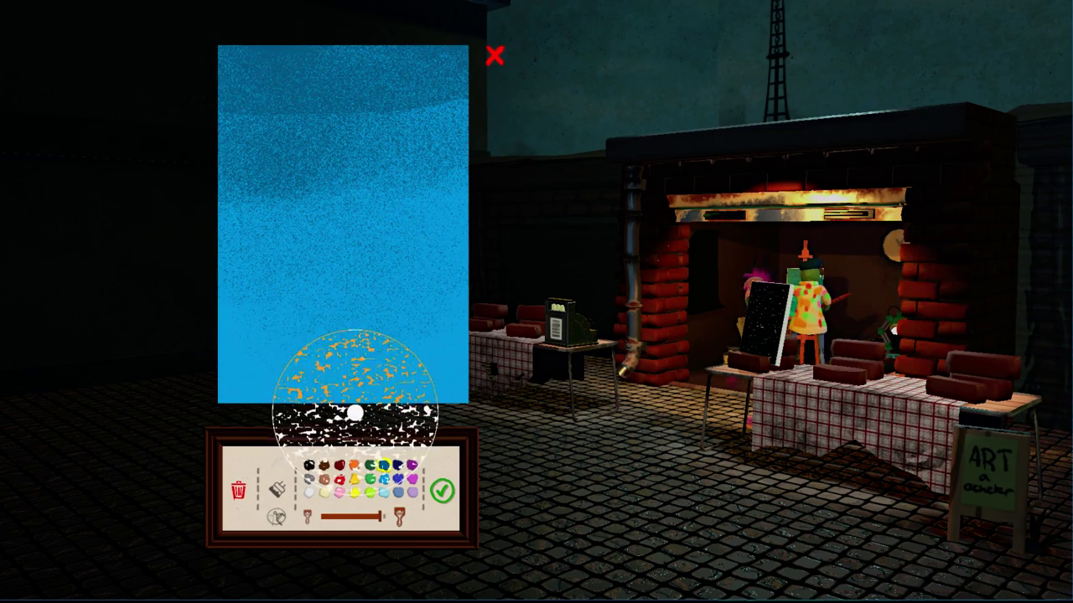
{"action": "left_click", "coordinate": [309, 493]}
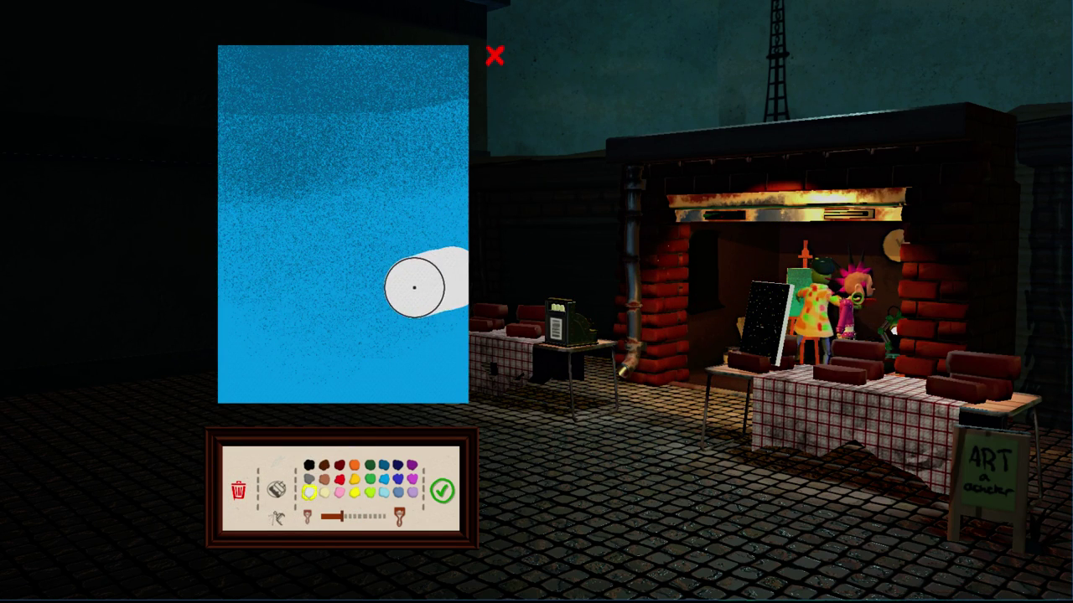
{"action": "left_click_drag", "start_coordinate": [423, 310], "coordinate": [348, 307]}
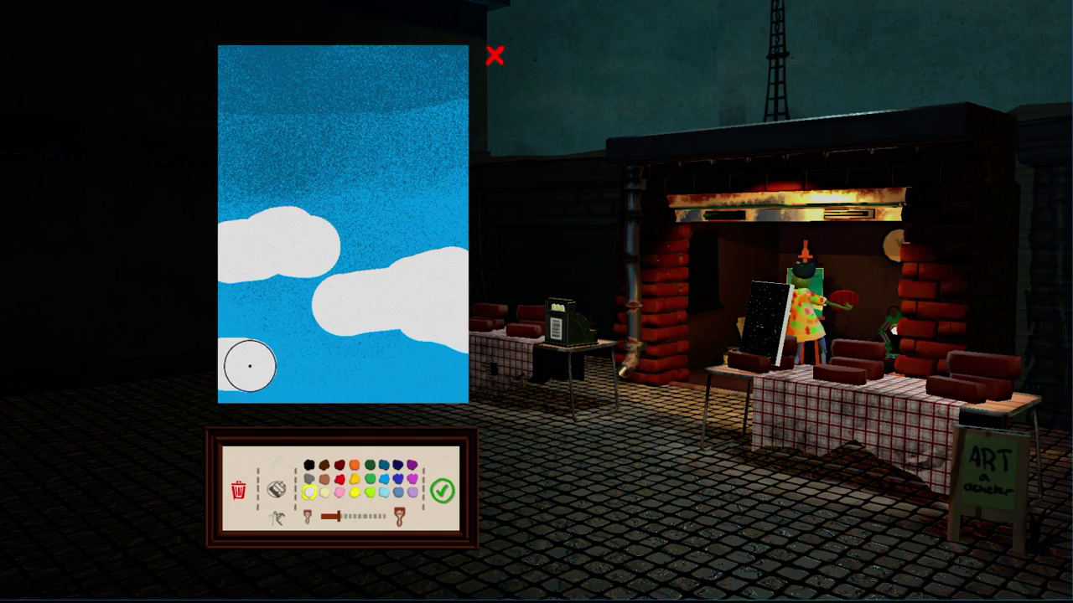
{"action": "left_click", "coordinate": [443, 490]}
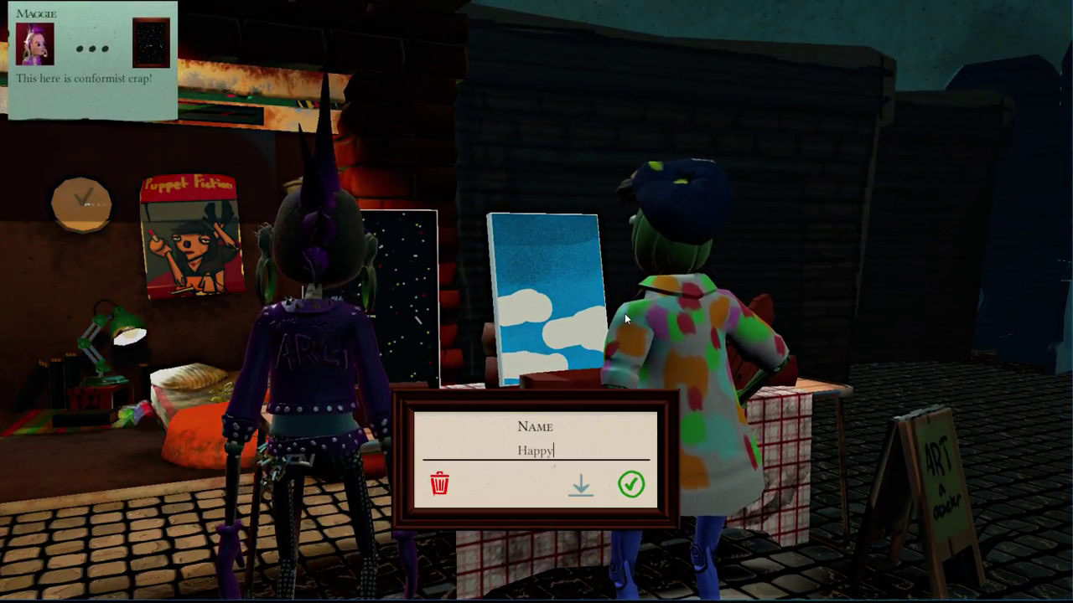
{"action": "type", "text": " Little CLo"}
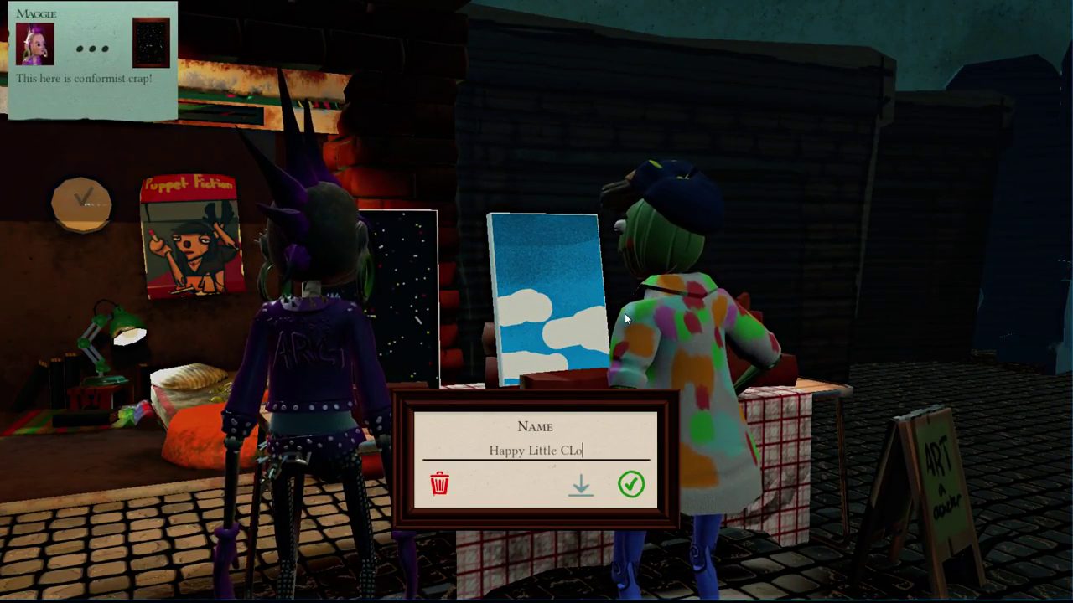
{"action": "type", "text": "uds"}
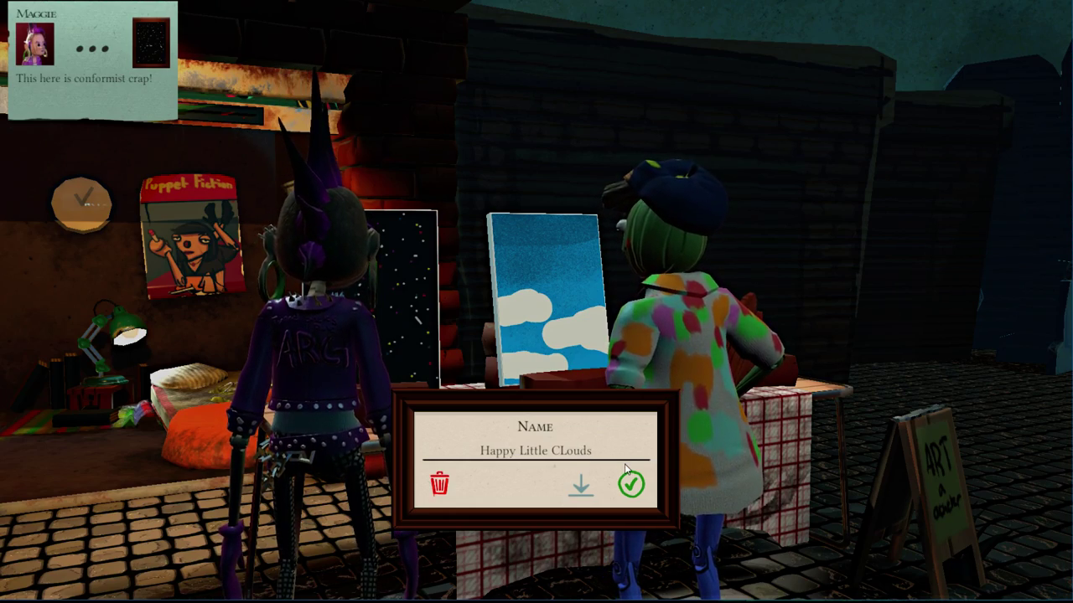
Confirm the title 'Happy Little CLouds' for the sky painting
{"action": "left_click", "coordinate": [627, 479]}
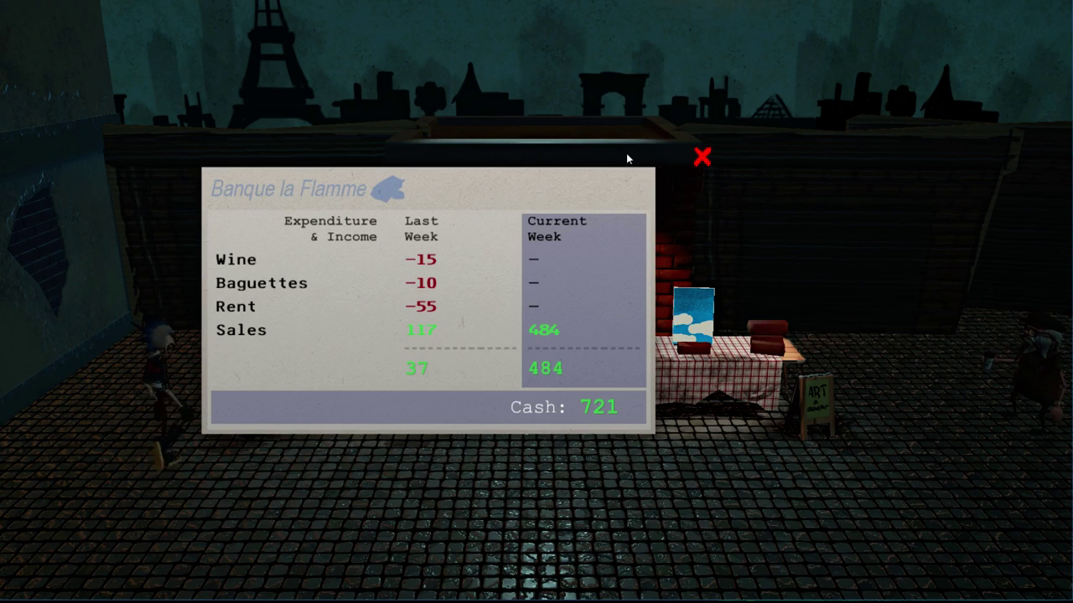
Dismiss the Banque la Flamme weekly statement to return to the stall with both paintings
{"action": "left_click", "coordinate": [698, 157]}
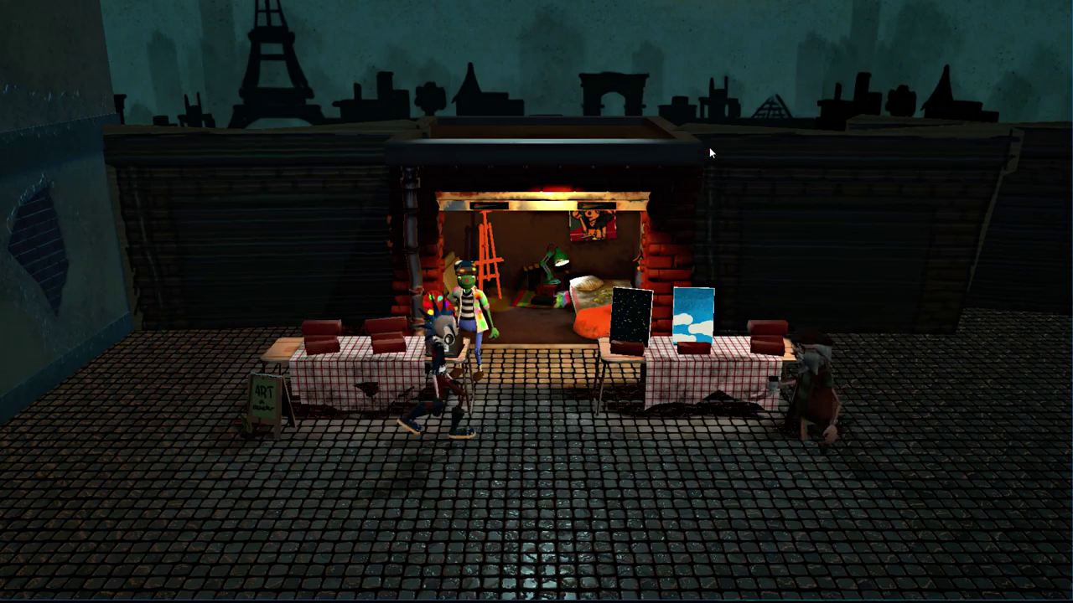